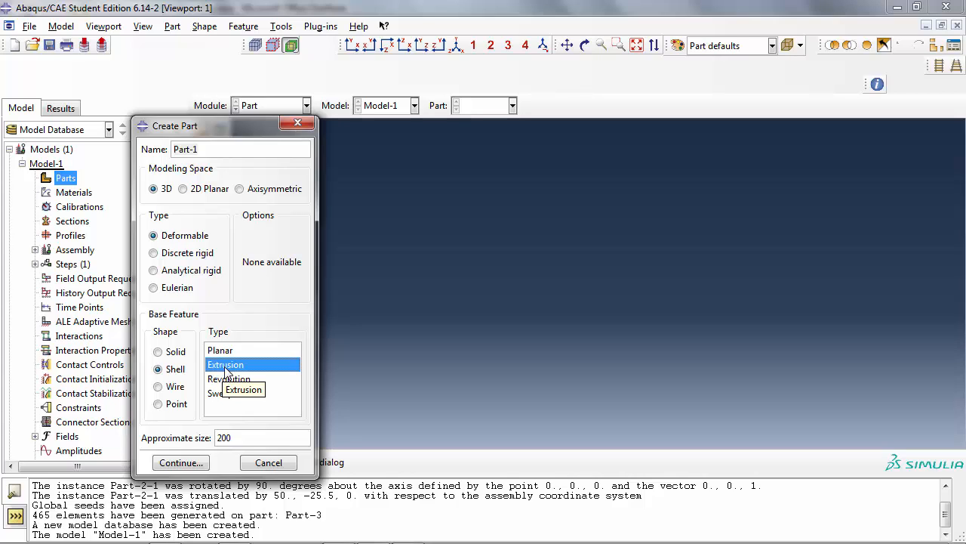
# Step: Create Part-1 as a 3D deformable shell extrusion with an approximate size of 200 and enter its section sketch
pyautogui.click(182, 462)
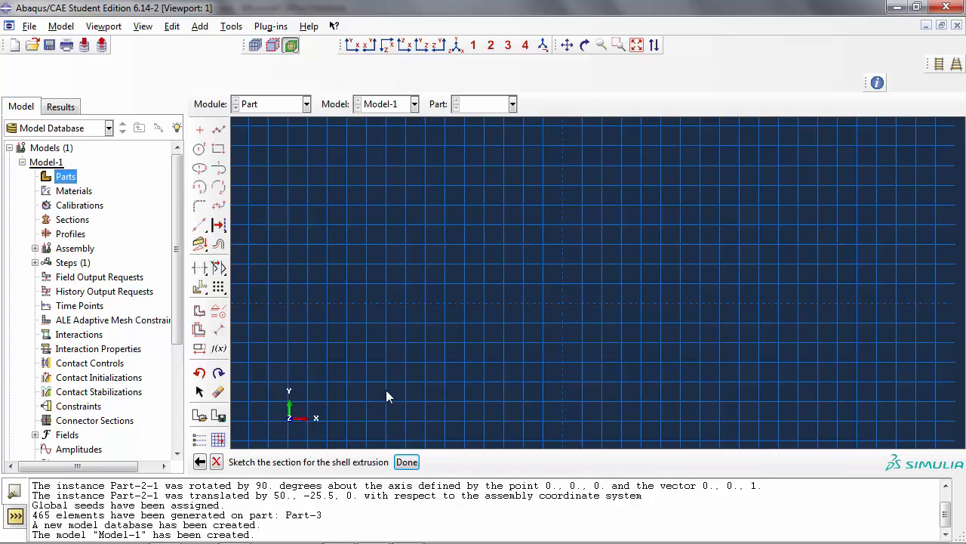
# Step: Open the Abaqus 6.14 documentation in the browser and bring up the Abaqus Benchmarks Guide
pyautogui.click(308, 27)
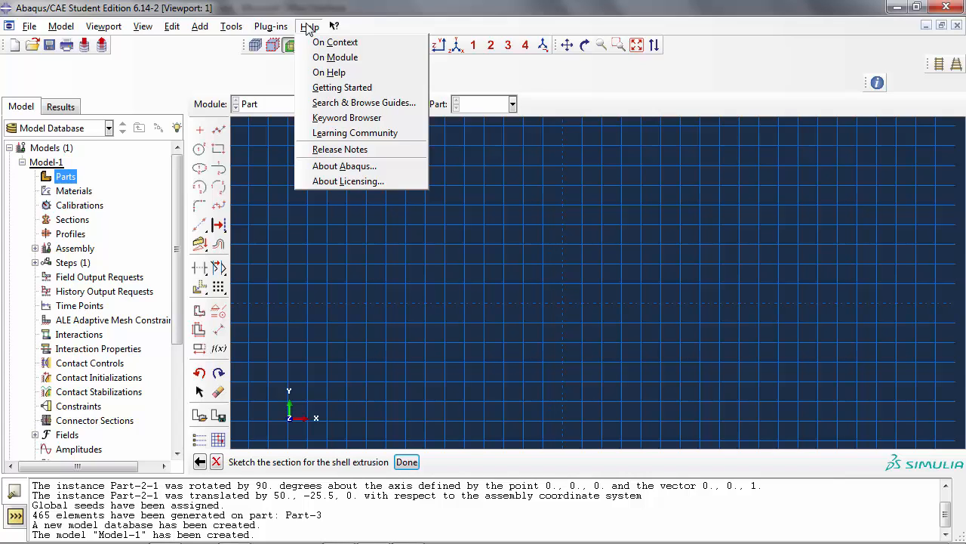
pyautogui.click(359, 103)
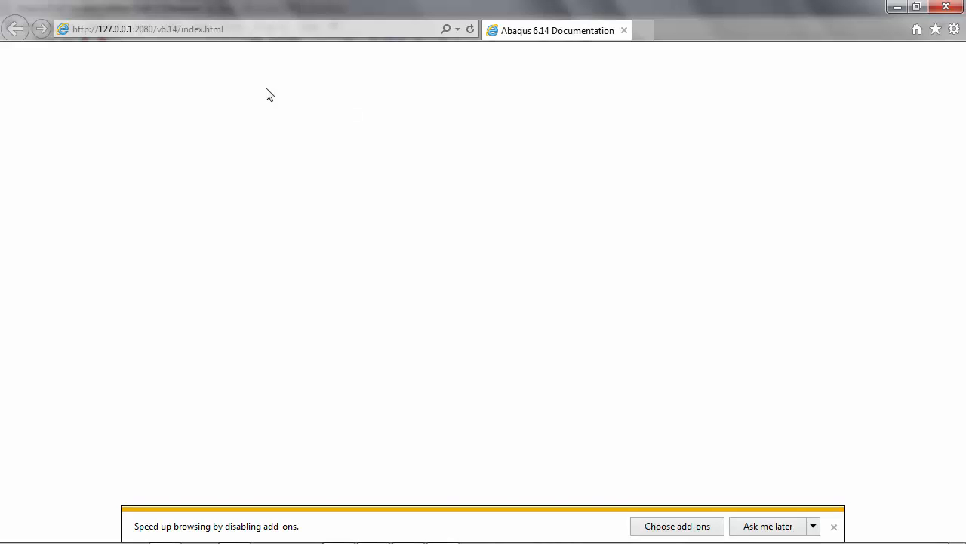
pyautogui.click(767, 526)
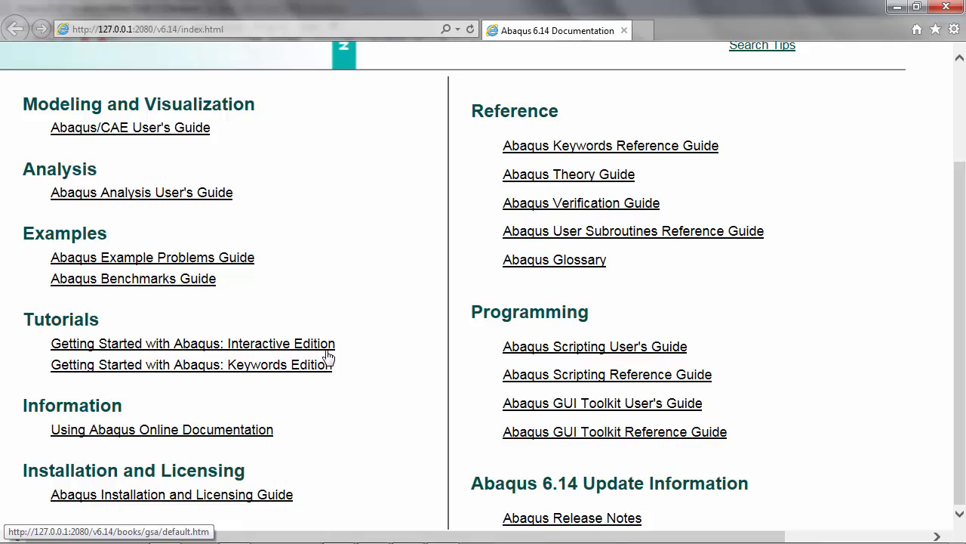
pyautogui.click(187, 288)
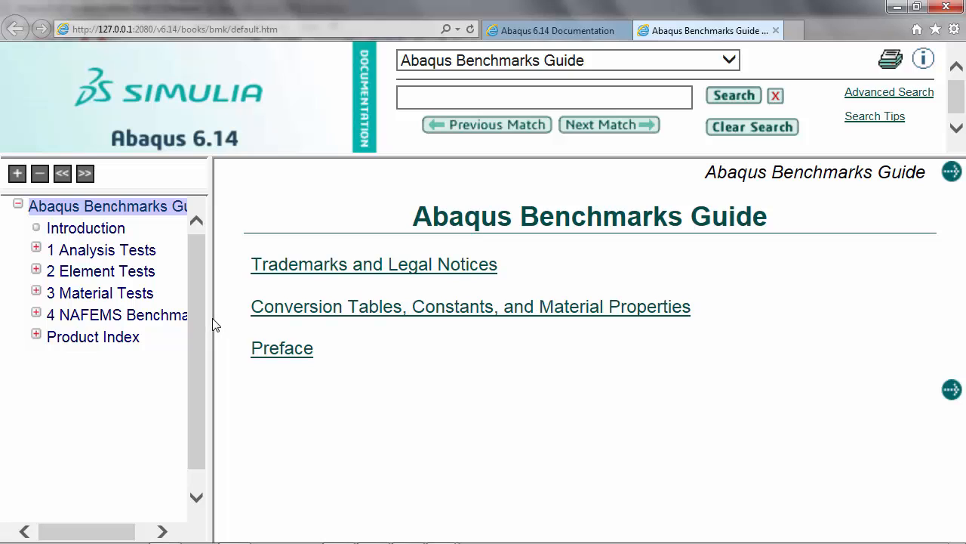
# Step: Open NAFEMS geometric nonlinear test 4.10.1 3DNLG-1 and examine the Z-shaped cantilever's problem description, including its geometry and dimensions
pyautogui.moveTo(211, 319); pyautogui.dragTo(295, 331)
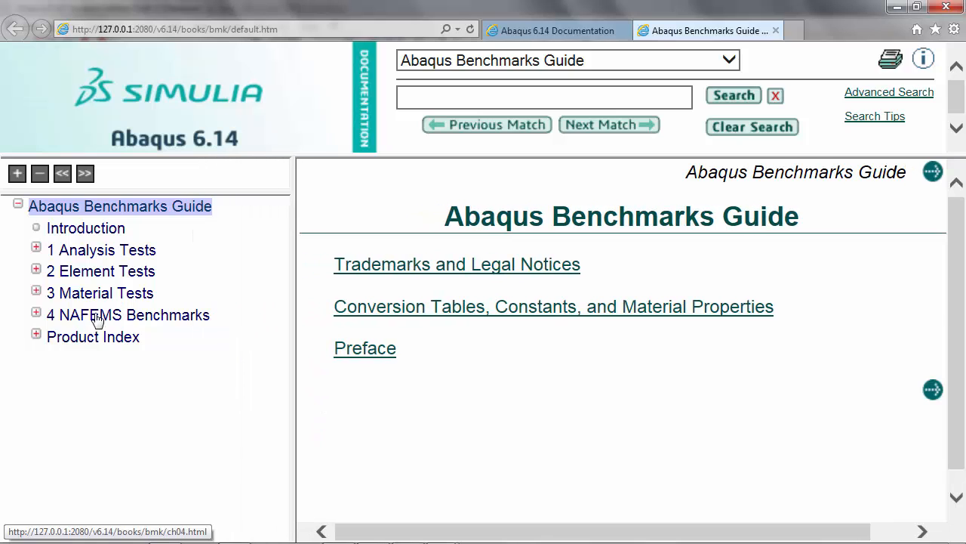
pyautogui.click(36, 314)
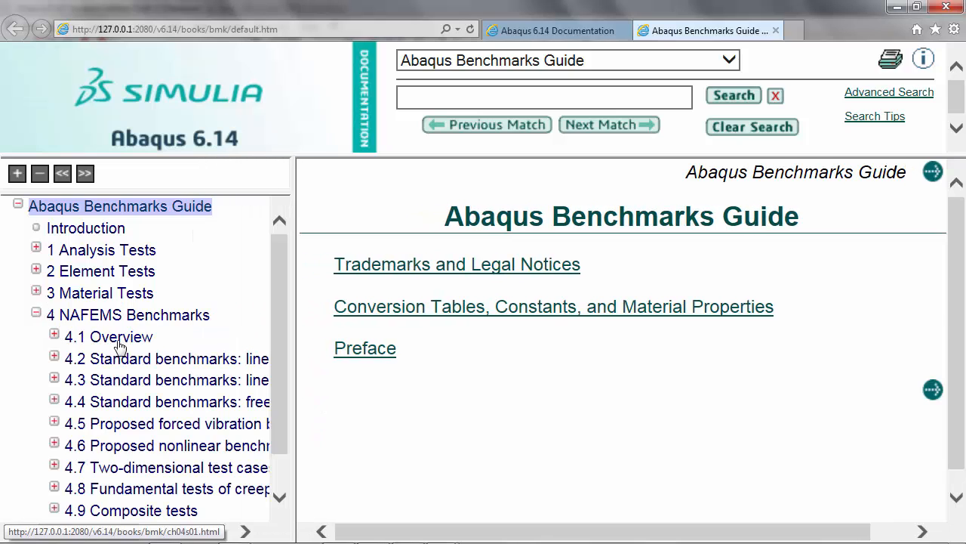
pyautogui.moveTo(292, 381); pyautogui.dragTo(406, 382)
pyautogui.scroll(-1, 393, 365)
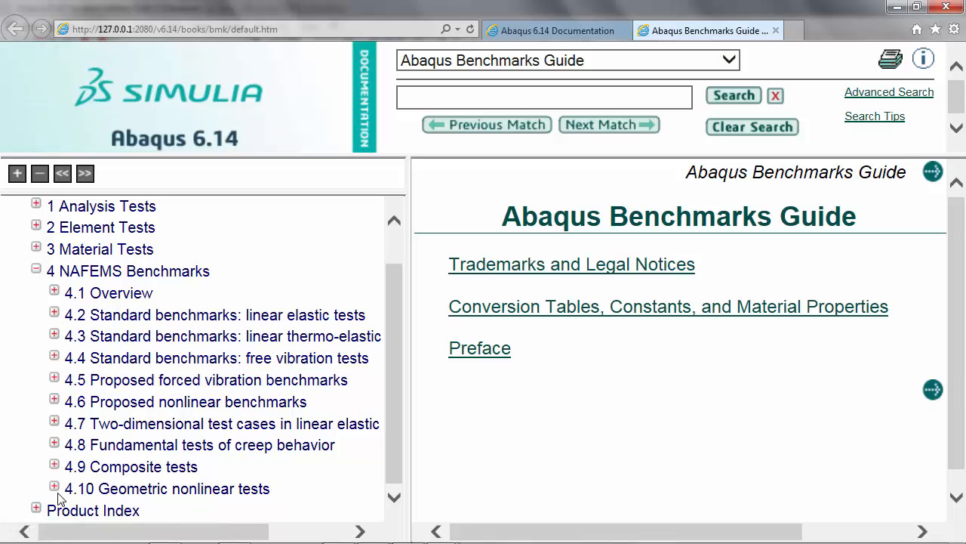
pyautogui.click(56, 489)
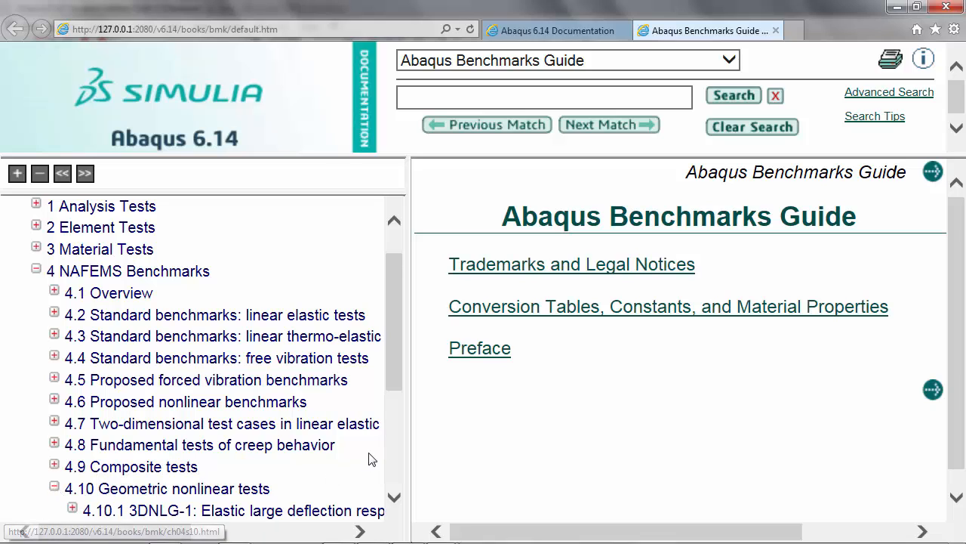
pyautogui.moveTo(394, 331); pyautogui.dragTo(528, 377)
pyautogui.click(390, 430)
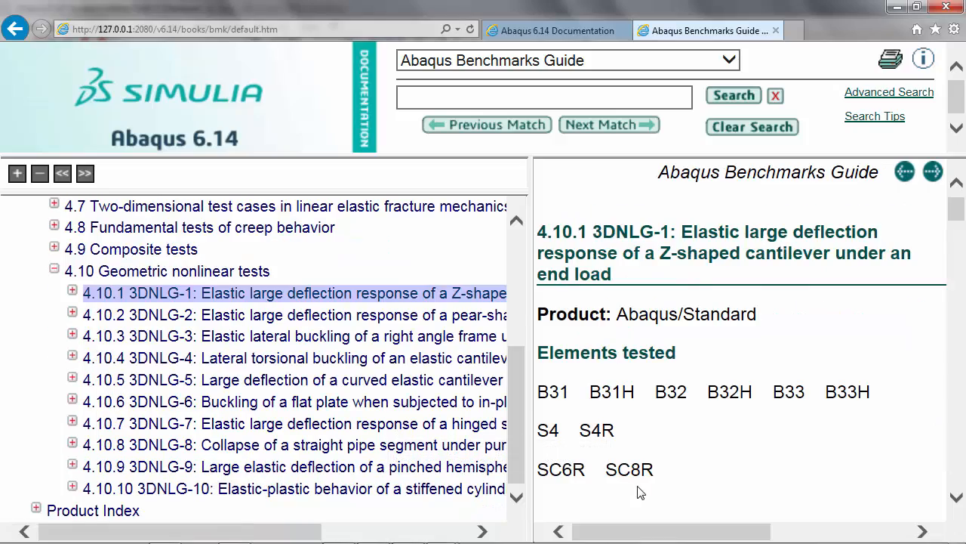
pyautogui.scroll(-10, 639, 491)
pyautogui.scroll(4, 642, 480)
pyautogui.scroll(5, 642, 479)
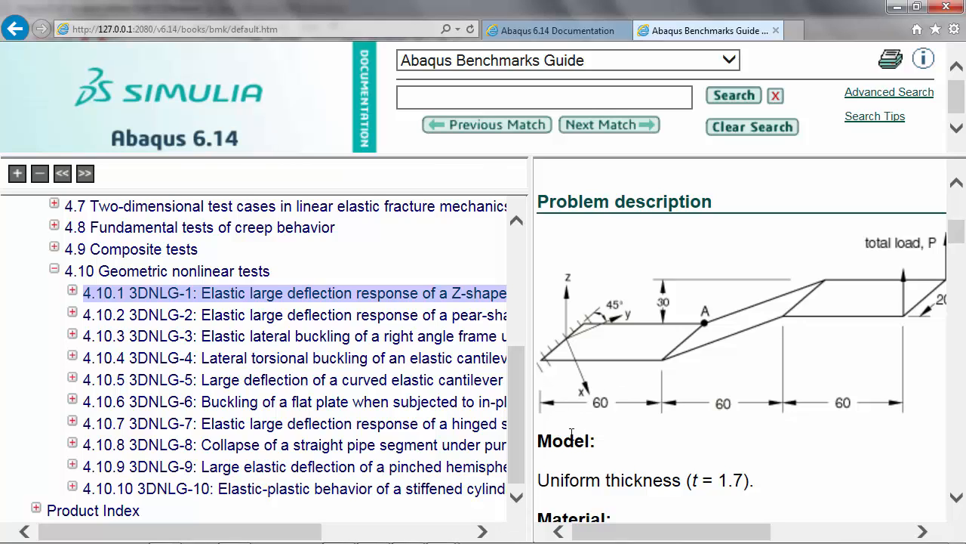
# Step: Switch to Abaqus/CAE and sketch a Z-shaped polyline: a lower horizontal line about 65 long, a rising inclined line, and an upper horizontal line about 55 long
pyautogui.moveTo(408, 542)
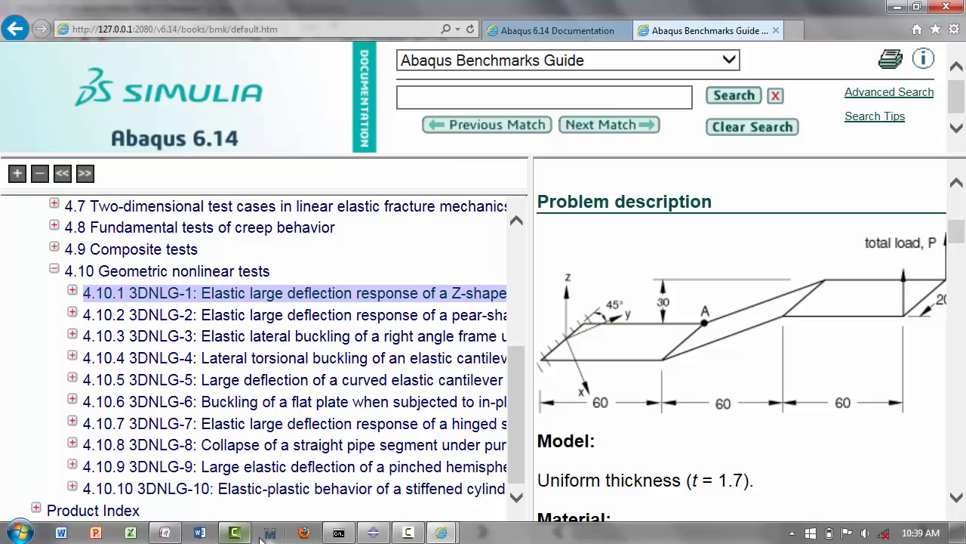
pyautogui.click(370, 534)
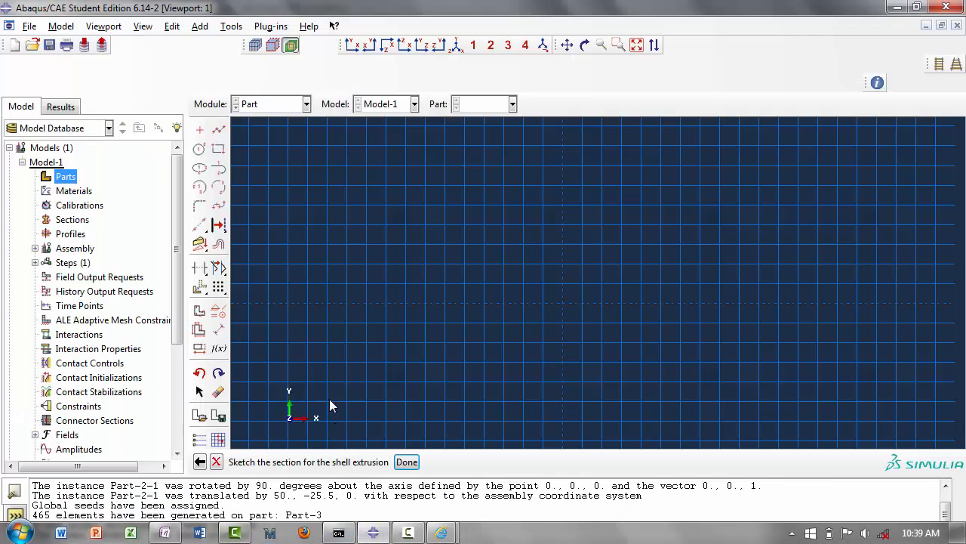
pyautogui.click(218, 130)
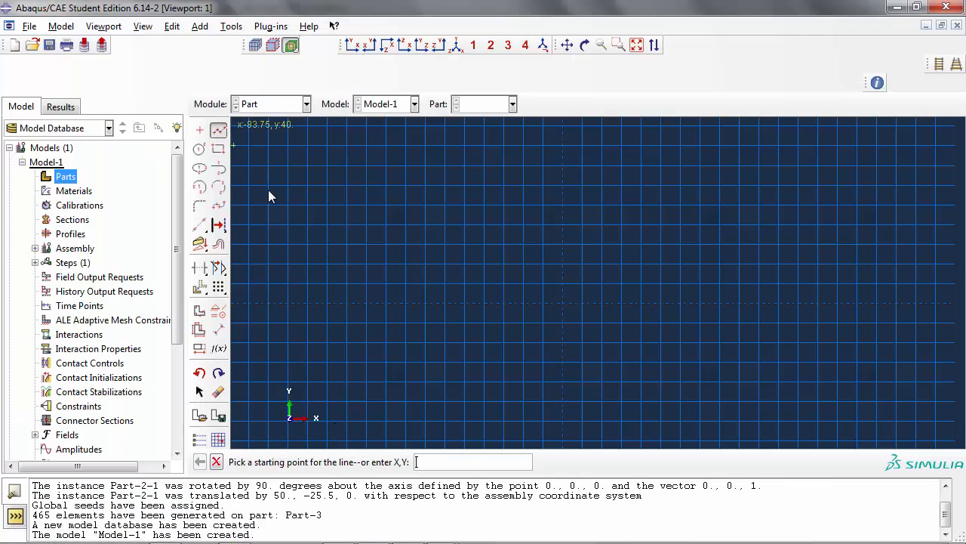
pyautogui.click(290, 342)
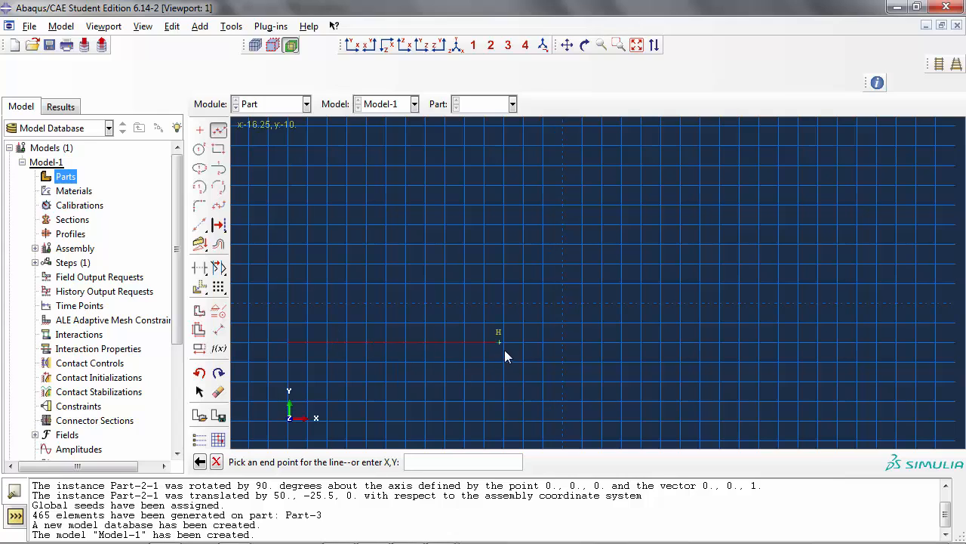
pyautogui.click(545, 344)
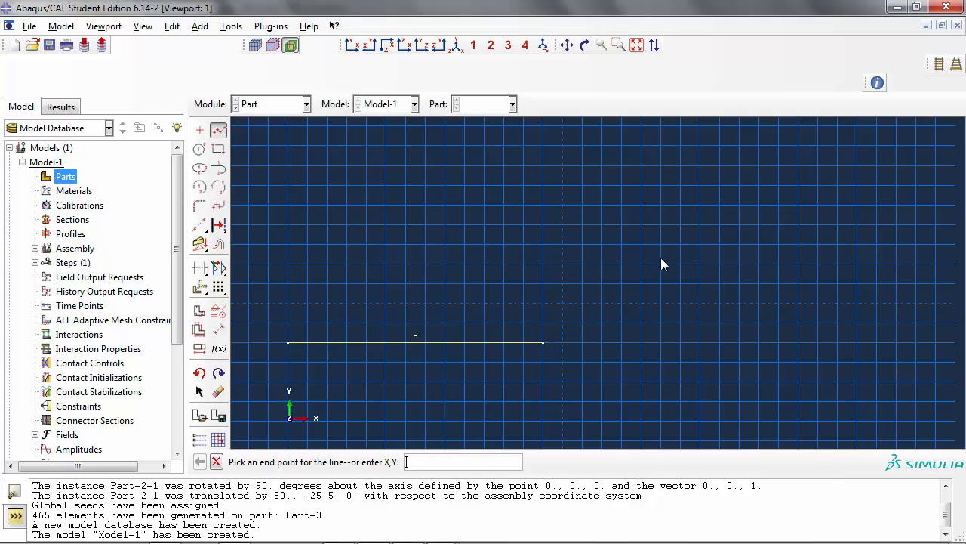
pyautogui.click(719, 226)
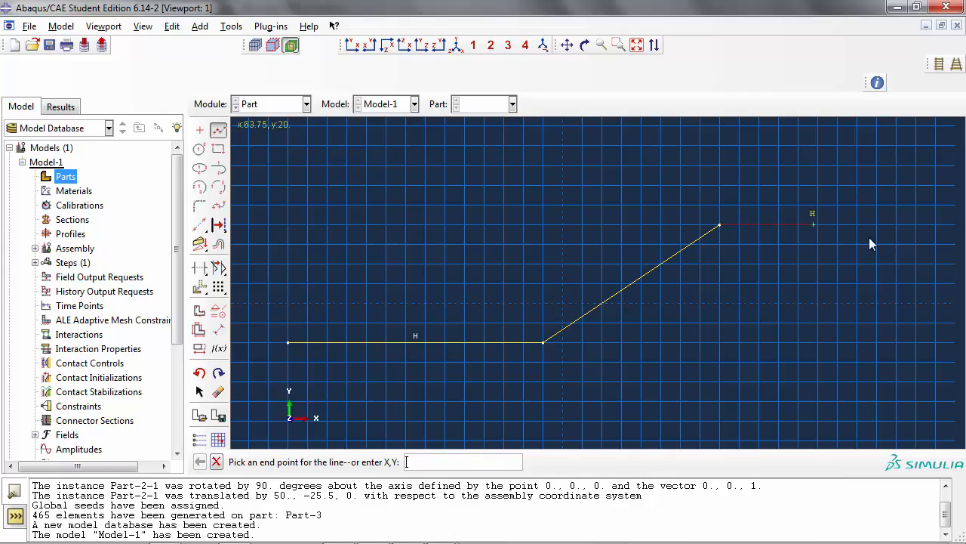
pyautogui.click(937, 226)
pyautogui.middleClick(844, 281)
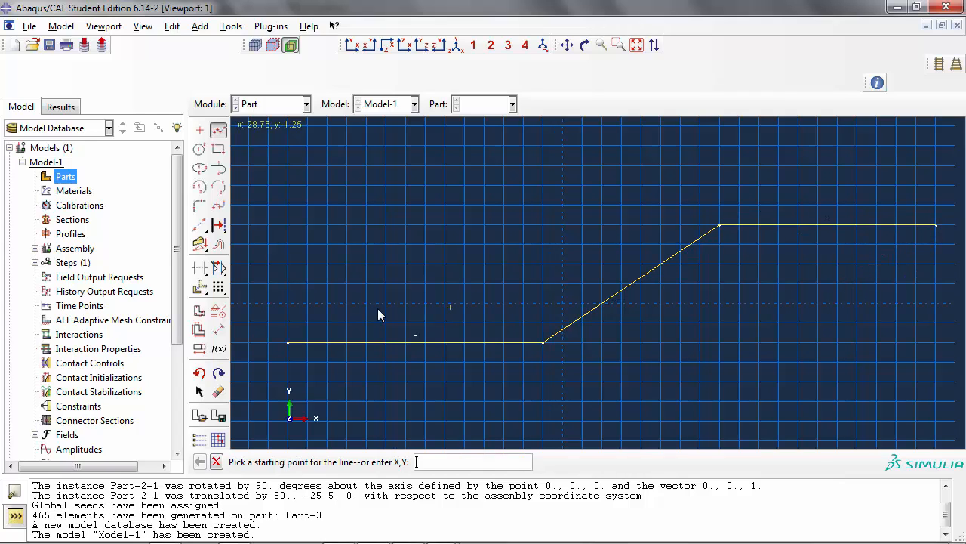
# Step: Dimension the lower and upper horizontal lines of the Z profile to a length of 60 each
pyautogui.click(218, 330)
pyautogui.click(393, 343)
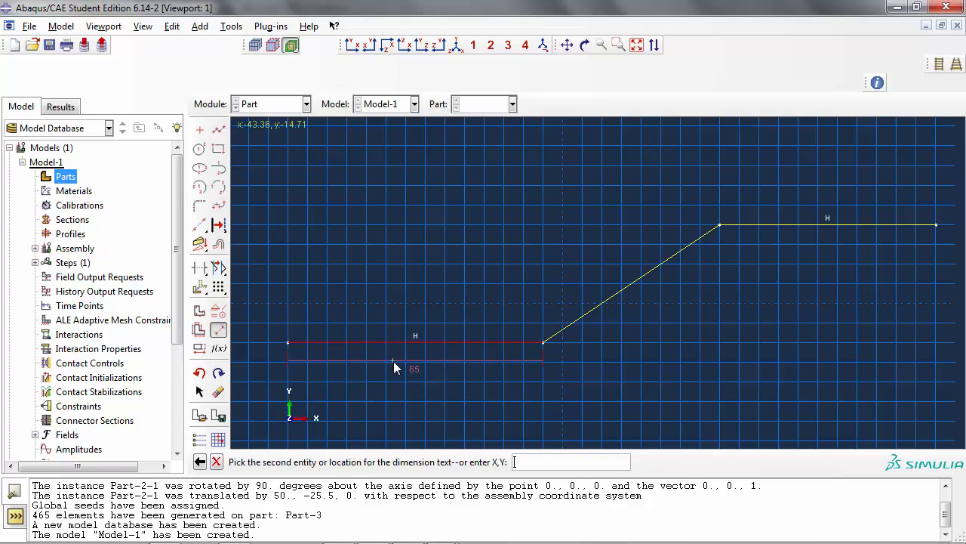
pyautogui.click(393, 360)
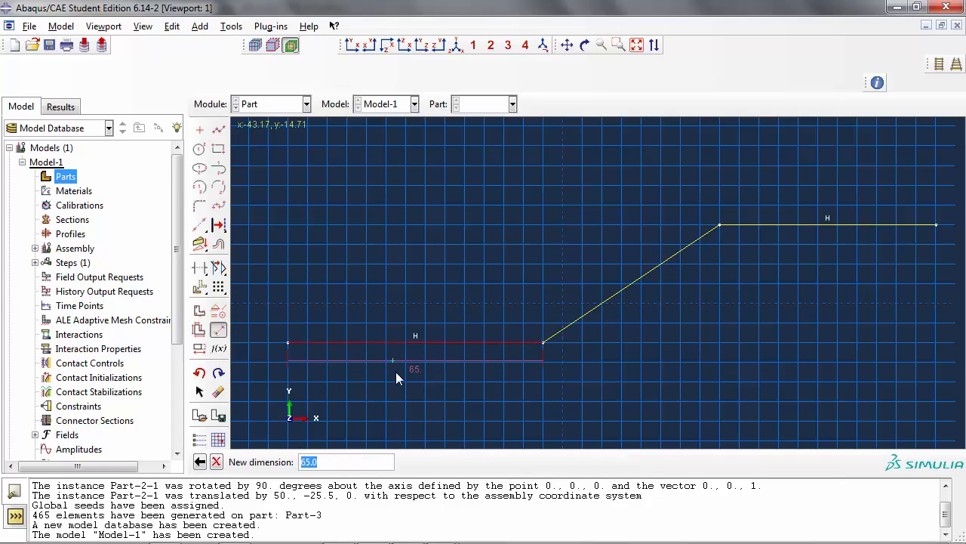
pyautogui.write('60')
pyautogui.press('Return')
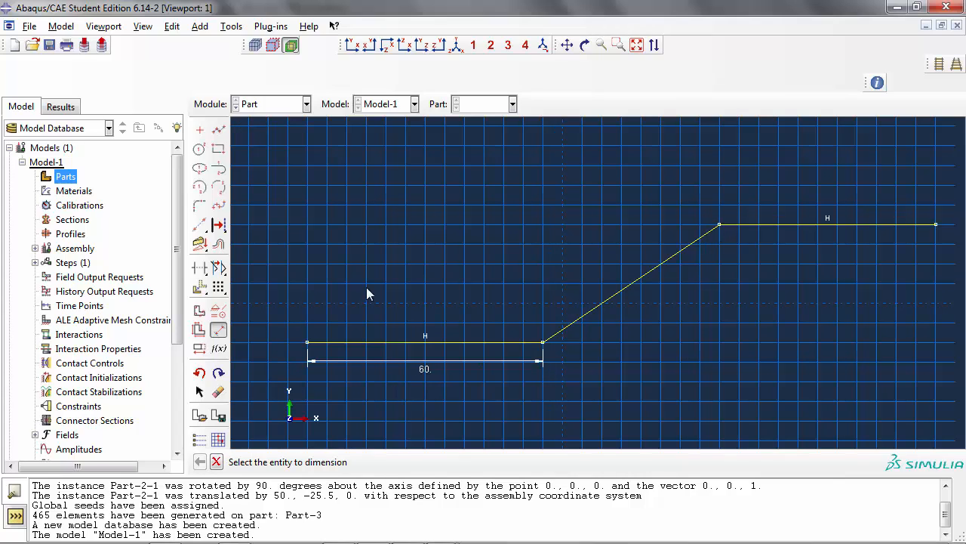
pyautogui.click(785, 224)
pyautogui.click(798, 208)
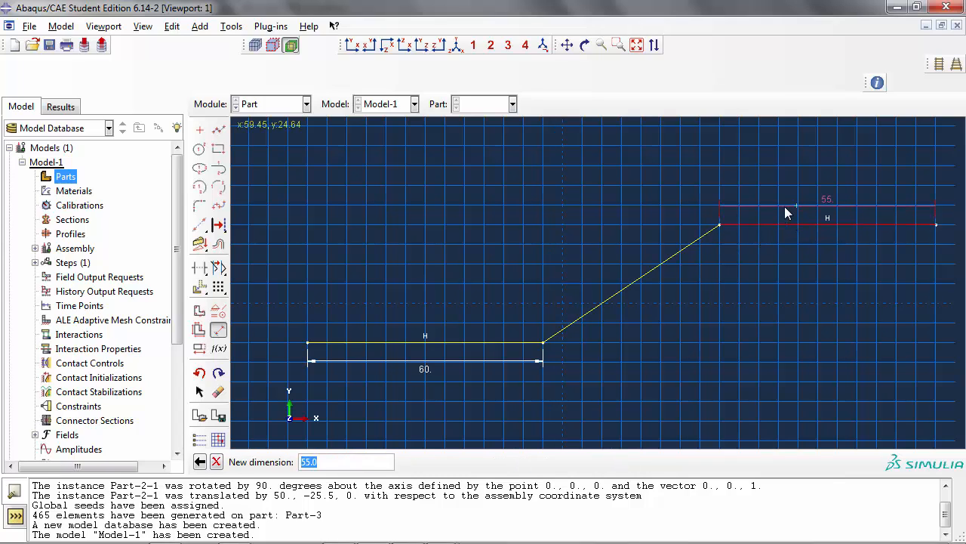
pyautogui.write('60')
pyautogui.press('Return')
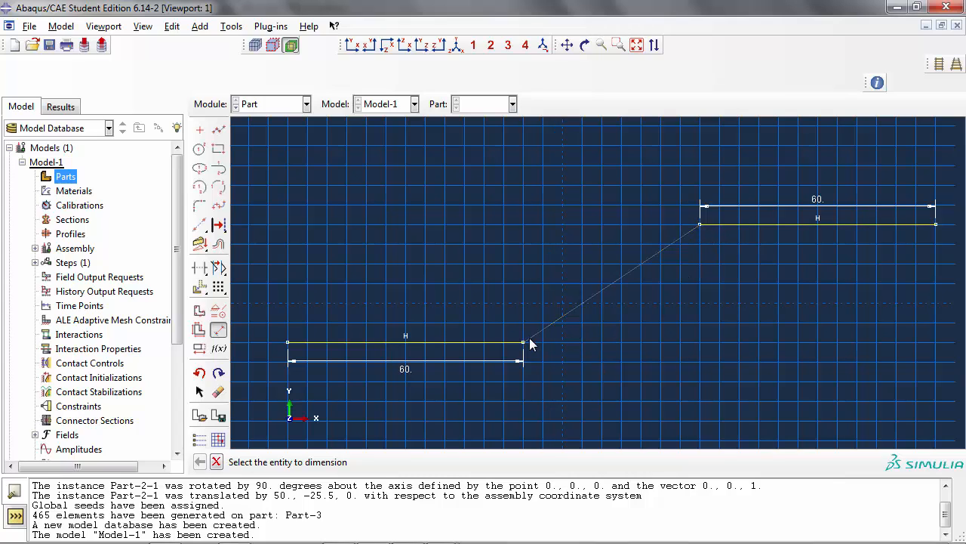
# Step: Dimension the horizontal distance between the inclined line's two endpoints to 60
pyautogui.click(586, 349)
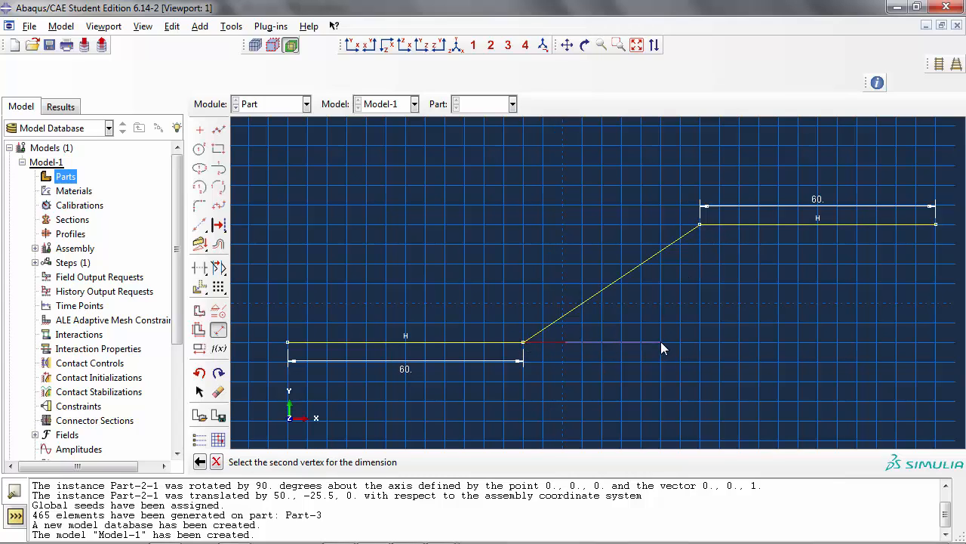
pyautogui.click(701, 225)
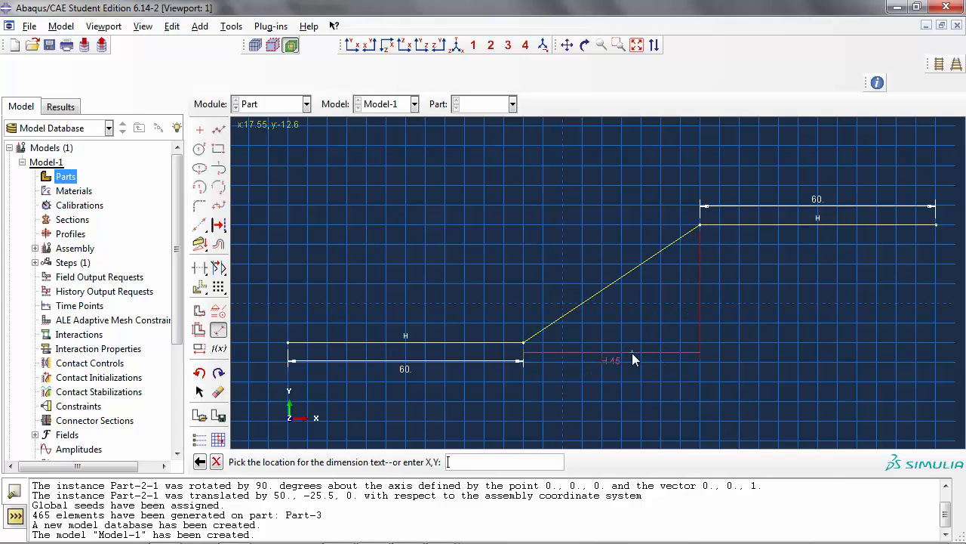
pyautogui.click(627, 353)
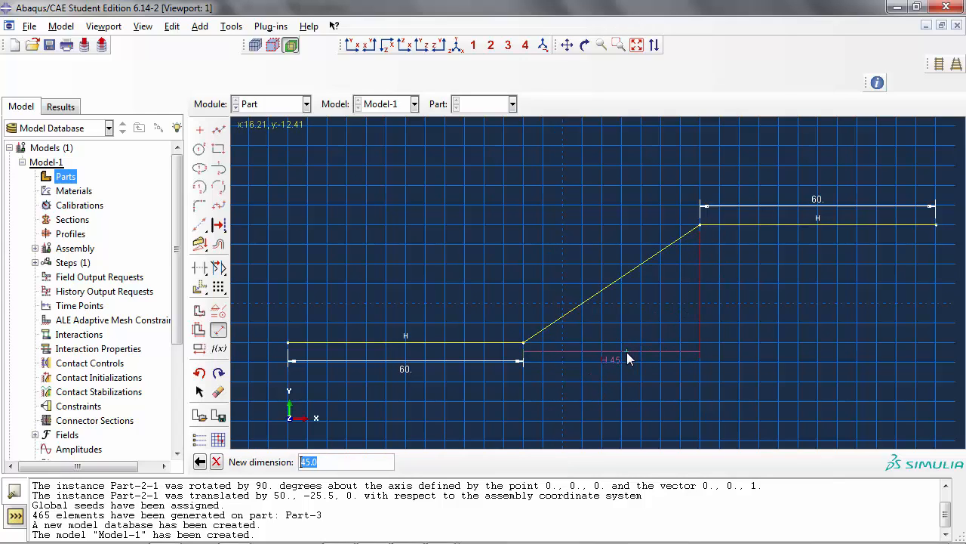
pyautogui.write('60')
pyautogui.press('Return')
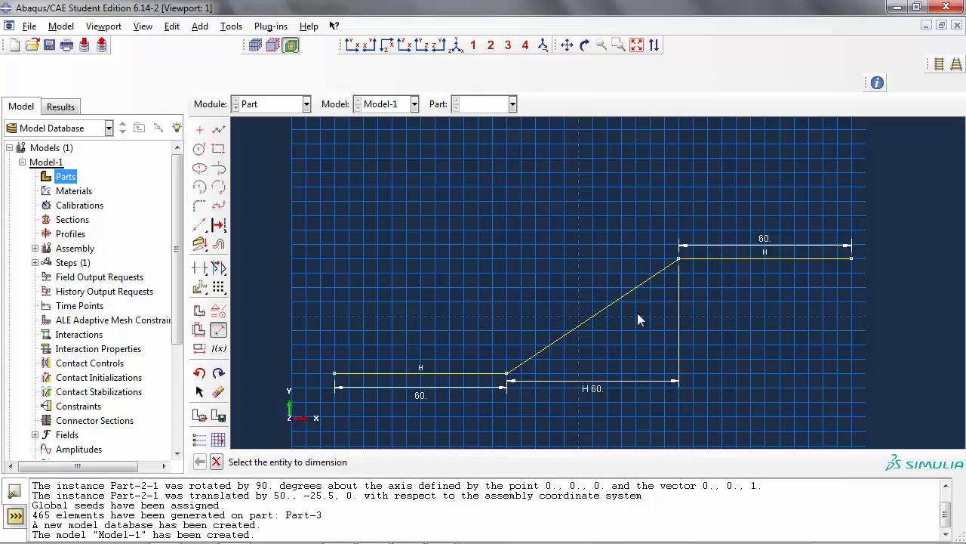
# Step: Dimension the vertical distance between the inclined line's two endpoints to 30 and leave the dimension tool
pyautogui.click(679, 259)
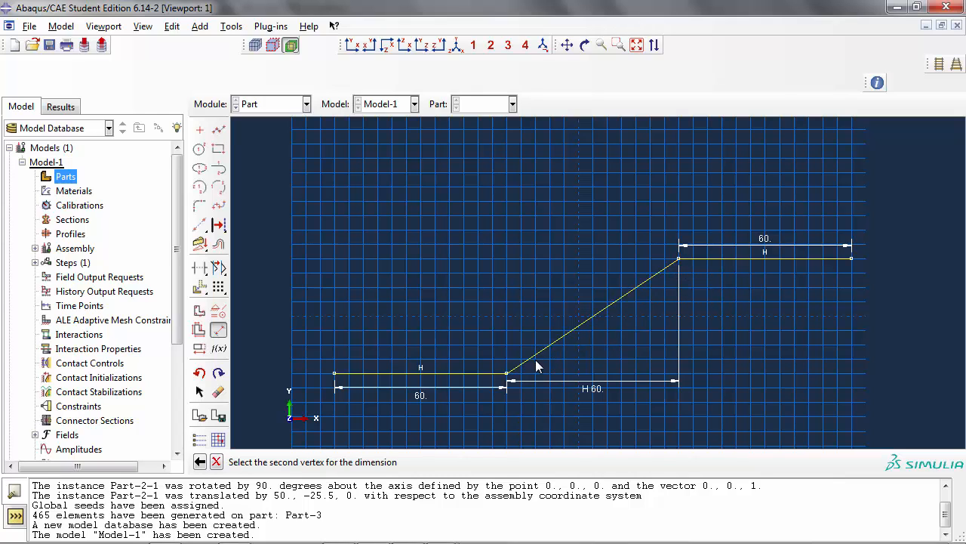
pyautogui.click(507, 374)
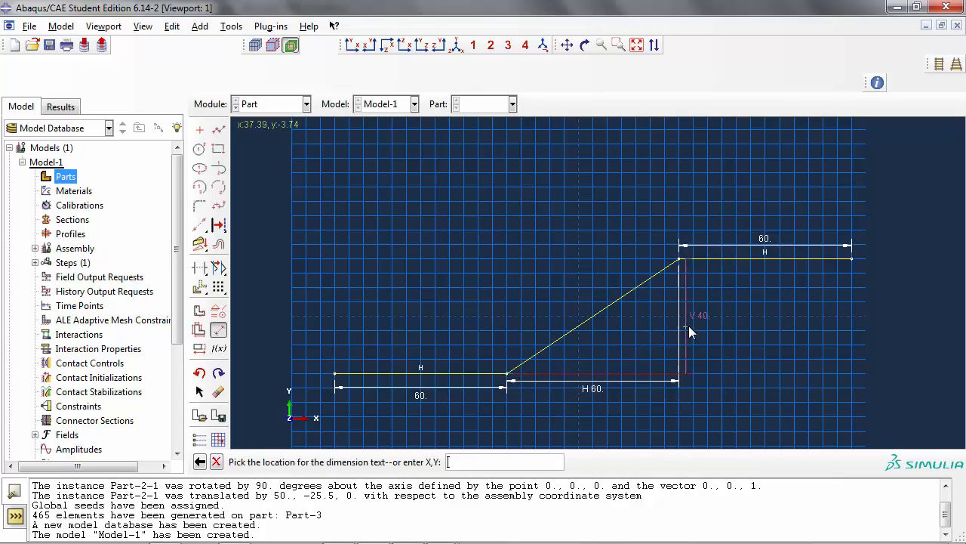
pyautogui.click(703, 323)
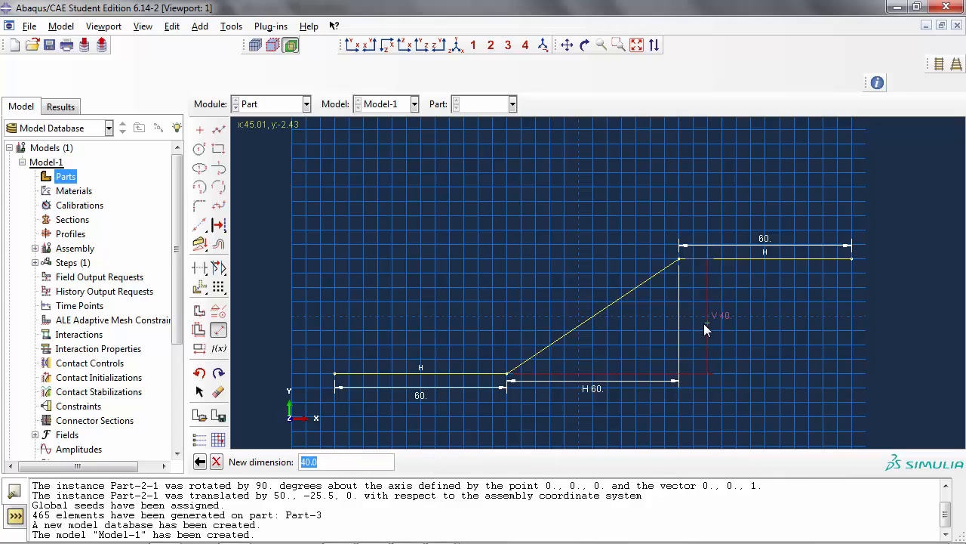
pyautogui.write('30')
pyautogui.press('Return')
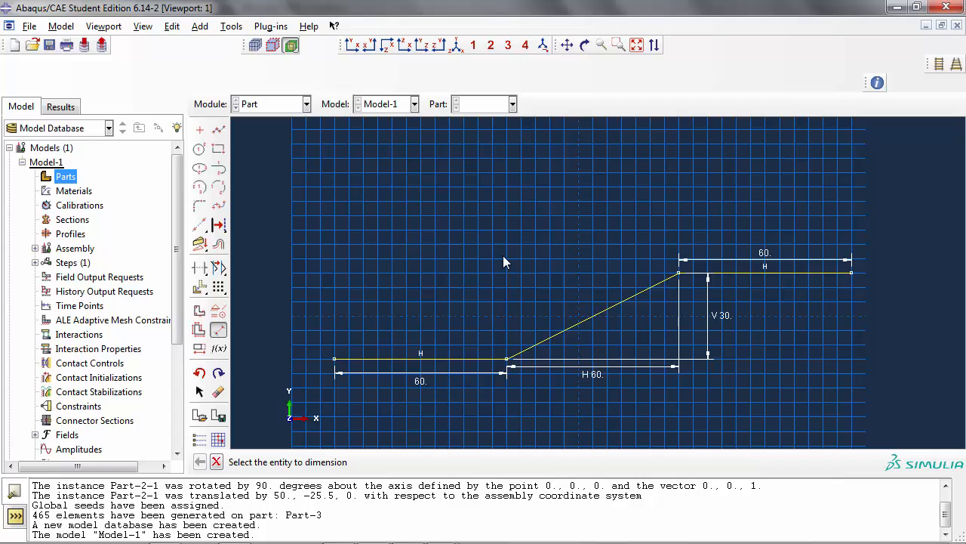
pyautogui.press('Escape')
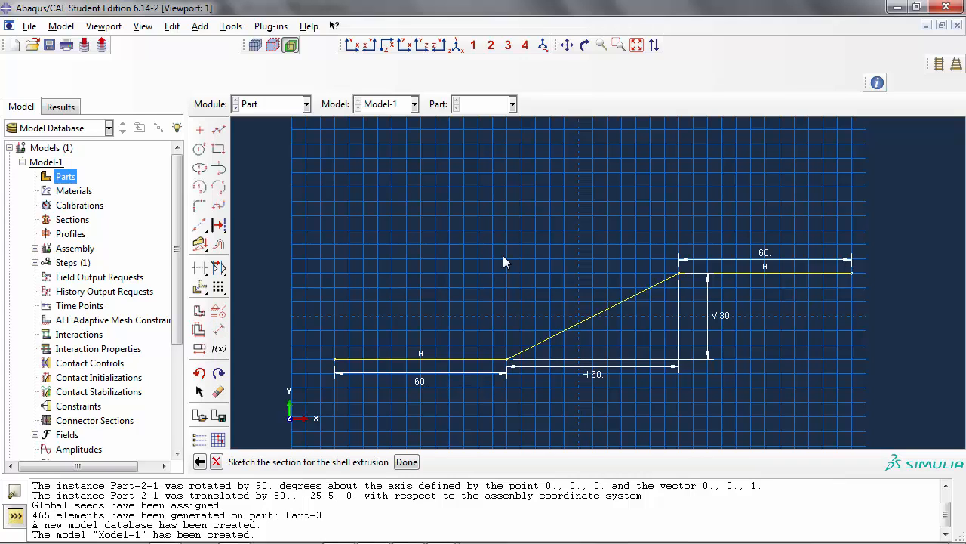
# Step: Finish the section sketch and extrude the Z-shaped shell to a depth of 30
pyautogui.middleClick(505, 262)
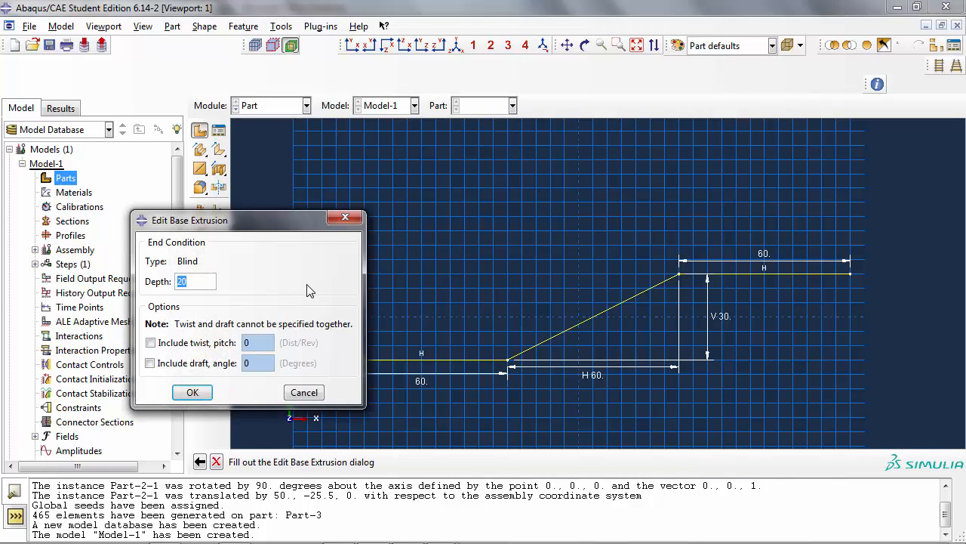
pyautogui.write('30')
pyautogui.click(193, 391)
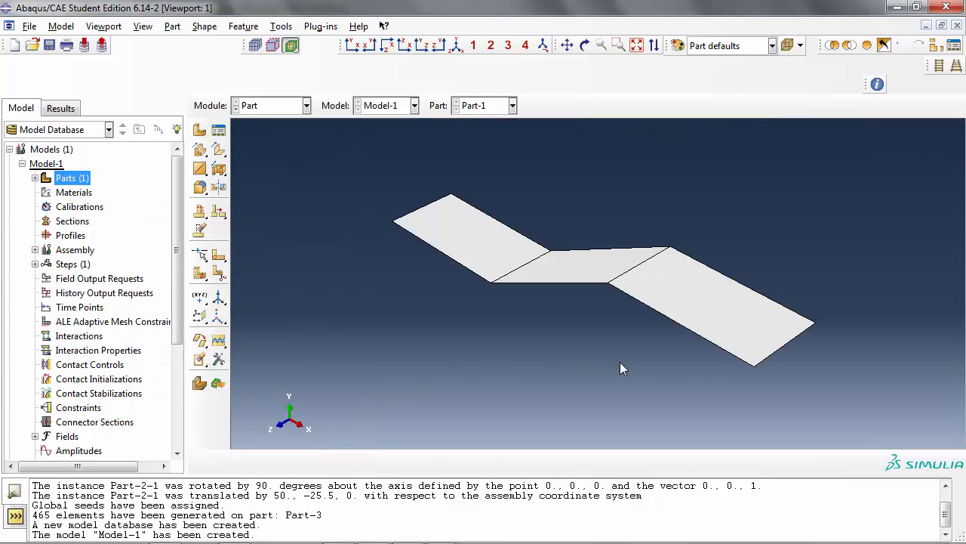
pyautogui.keyDown('ctrl'); pyautogui.keyDown('alt'); pyautogui.moveTo(621, 364); pyautogui.dragTo(687, 326); pyautogui.keyUp('alt'); pyautogui.keyUp('ctrl')
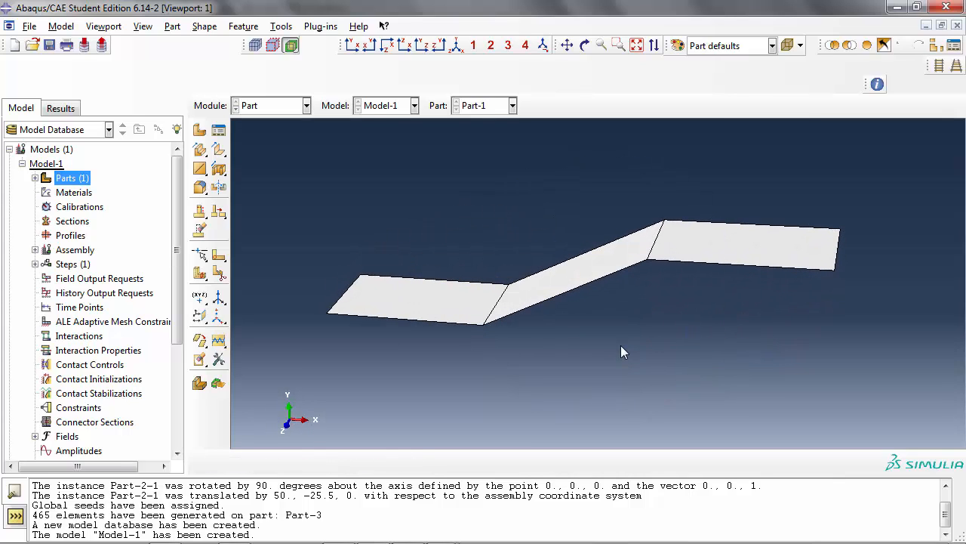
# Step: Create an isotropic elastic material with a Young's modulus of 2.05e5 and a Poisson's ratio of 0.3
pyautogui.moveTo(578, 333)
pyautogui.keyDown('ctrl'); pyautogui.keyDown('alt'); pyautogui.mouseDown()
pyautogui.moveTo(582, 304)
pyautogui.moveTo(616, 324)
pyautogui.moveTo(582, 345)
pyautogui.mouseUp(); pyautogui.keyUp('alt'); pyautogui.keyUp('ctrl')
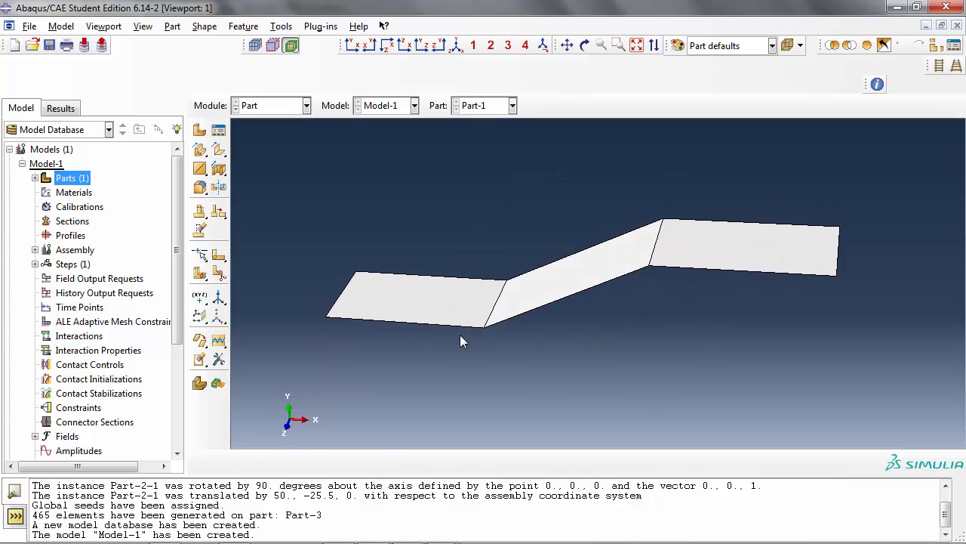
pyautogui.click(73, 194)
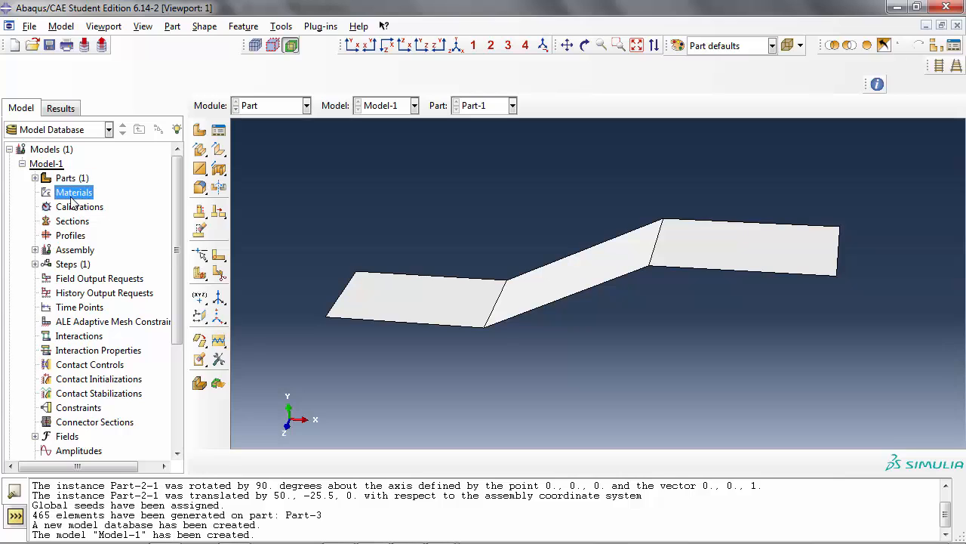
pyautogui.doubleClick(75, 197)
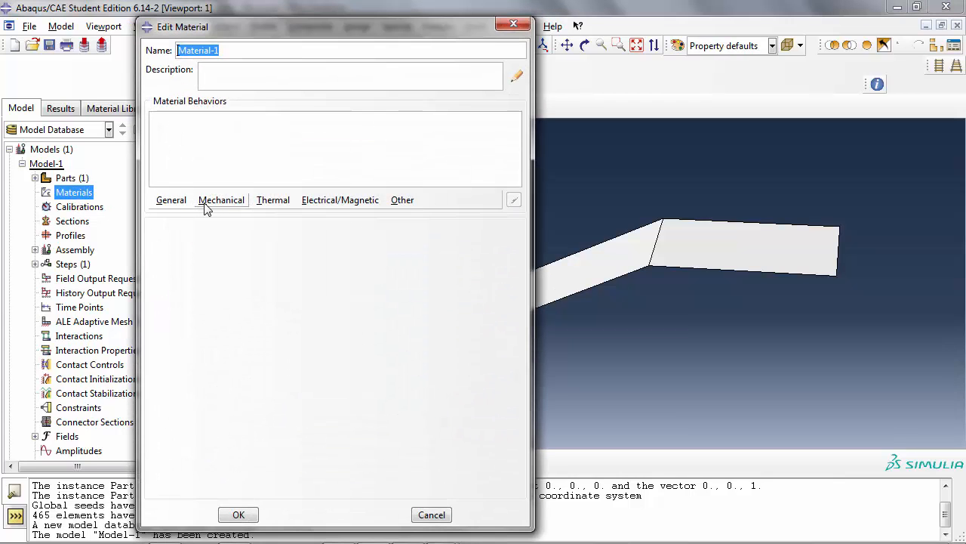
pyautogui.click(211, 203)
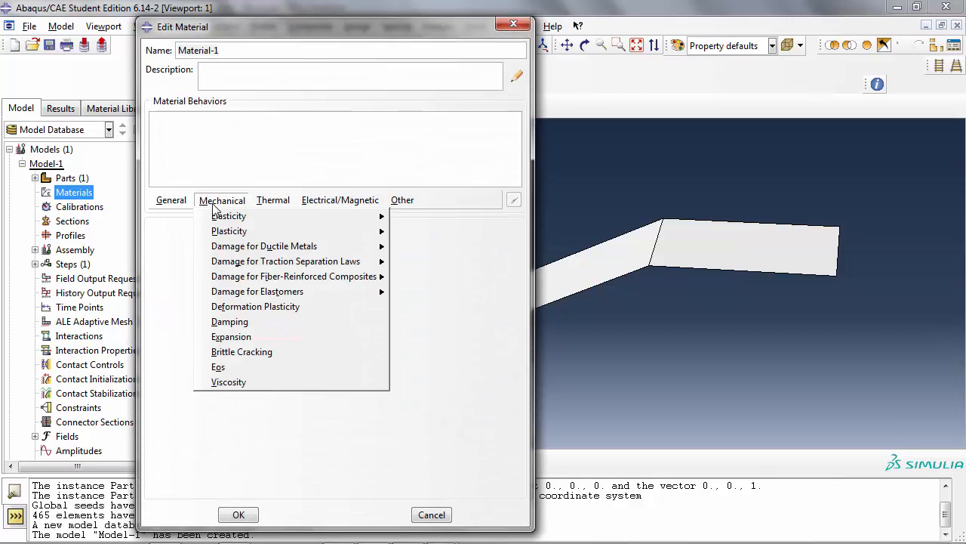
pyautogui.moveTo(319, 217)
pyautogui.click(420, 218)
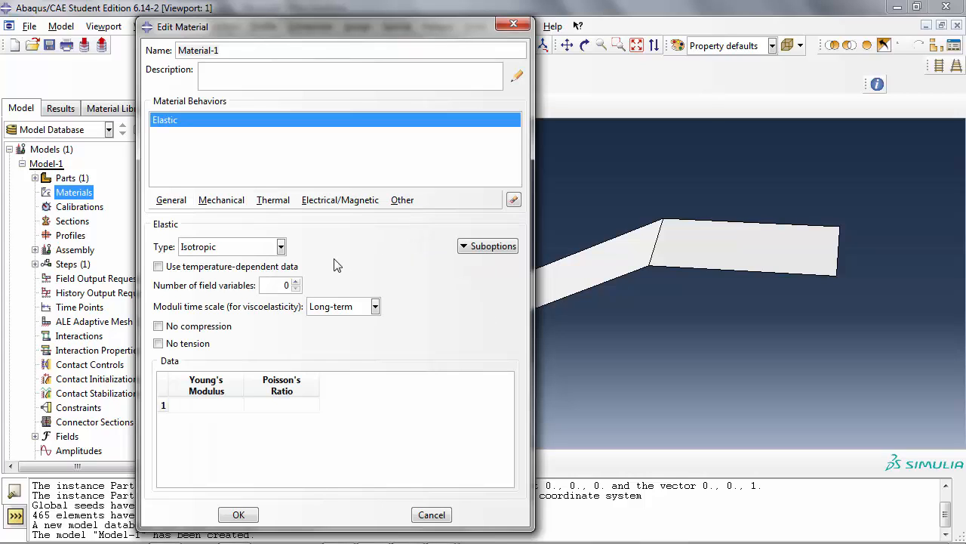
pyautogui.click(192, 405)
pyautogui.write('2.05e5')
pyautogui.click(273, 406)
pyautogui.write('0.3')
pyautogui.click(238, 514)
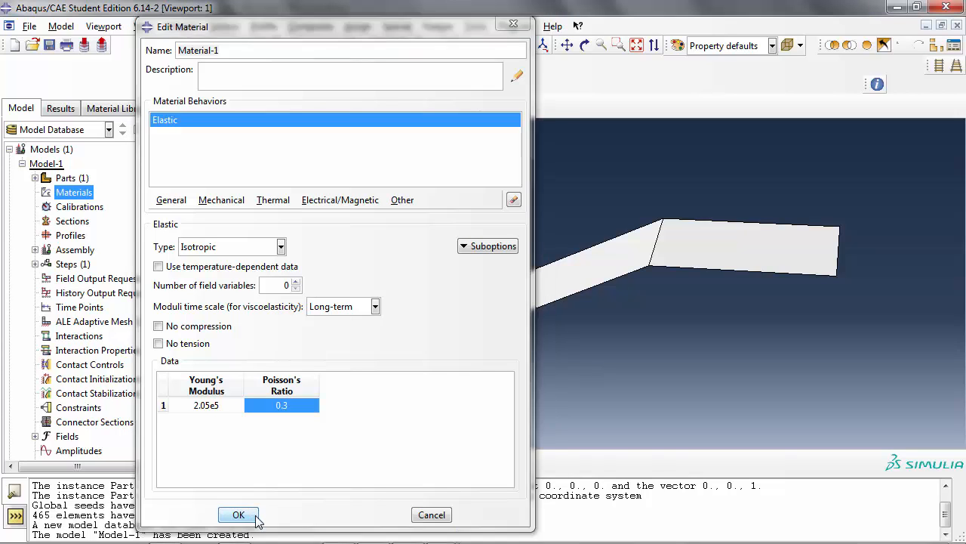
# Step: Create a homogeneous shell section with a shell thickness of 1.7, using Material-1
pyautogui.doubleClick(72, 221)
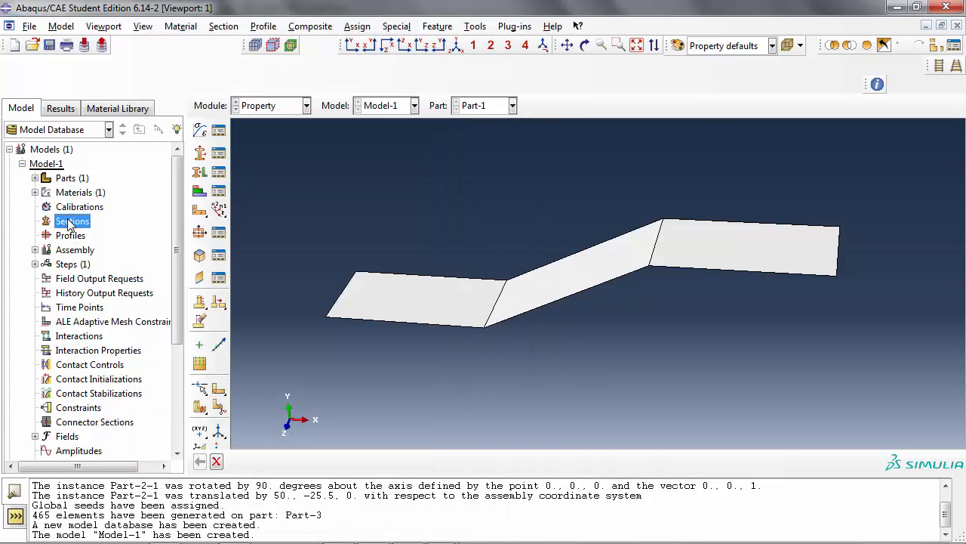
pyautogui.click(98, 255)
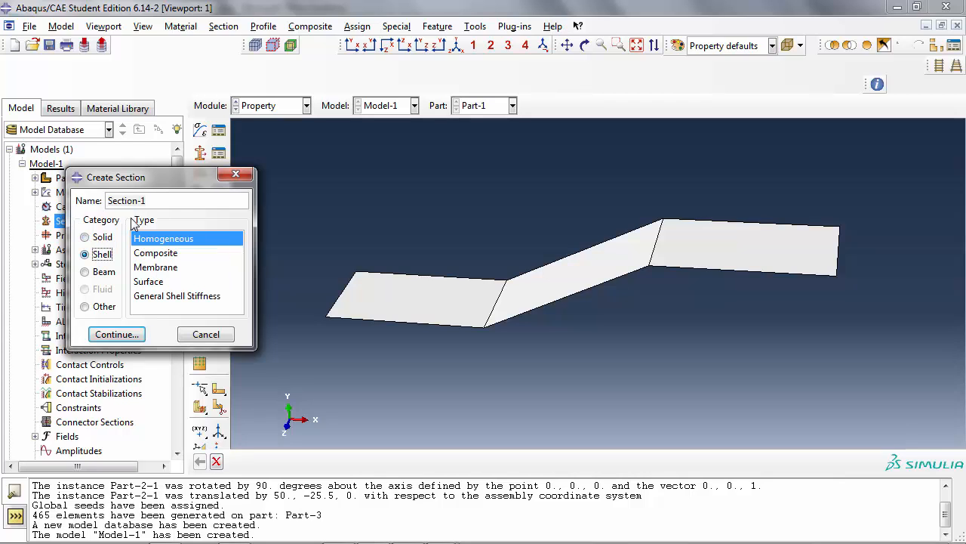
pyautogui.click(115, 334)
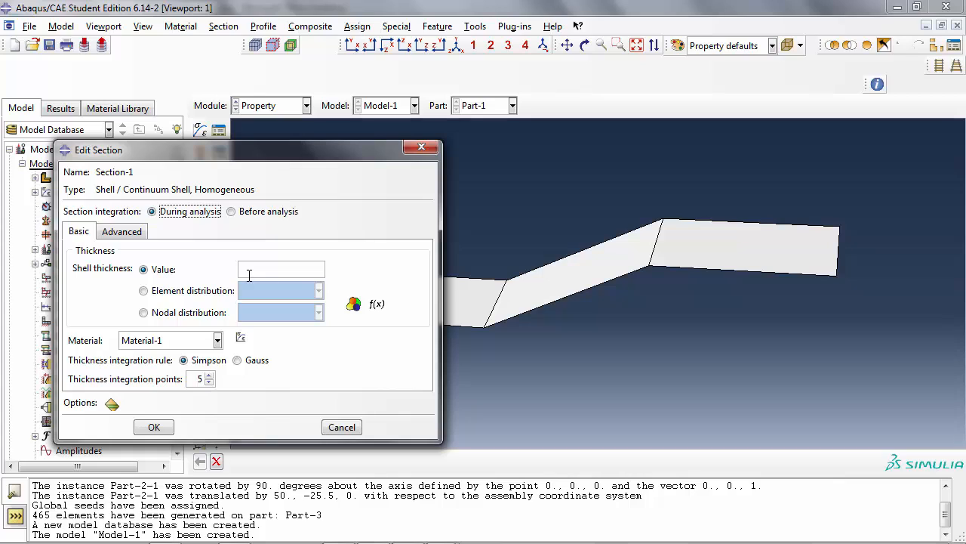
pyautogui.click(260, 274)
pyautogui.write('1.7')
pyautogui.click(157, 427)
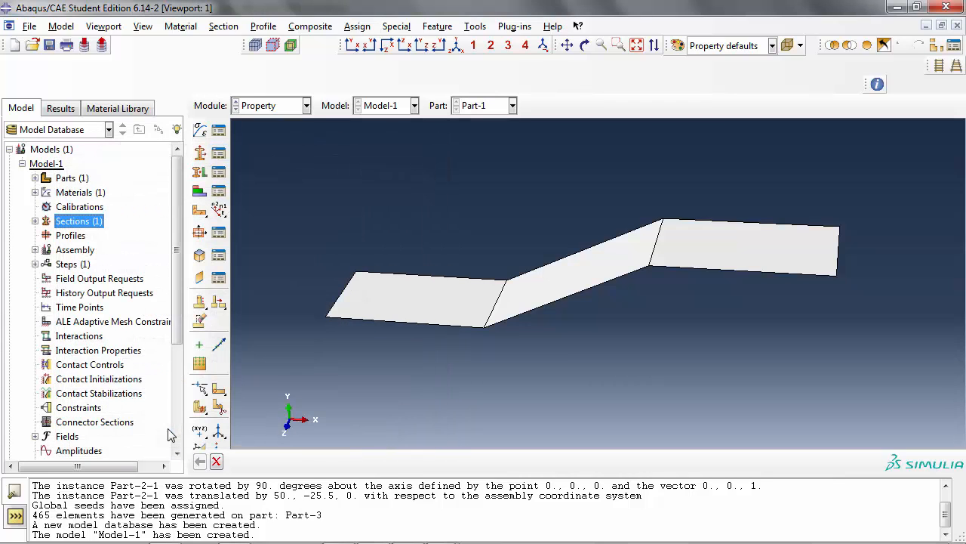
pyautogui.click(34, 250)
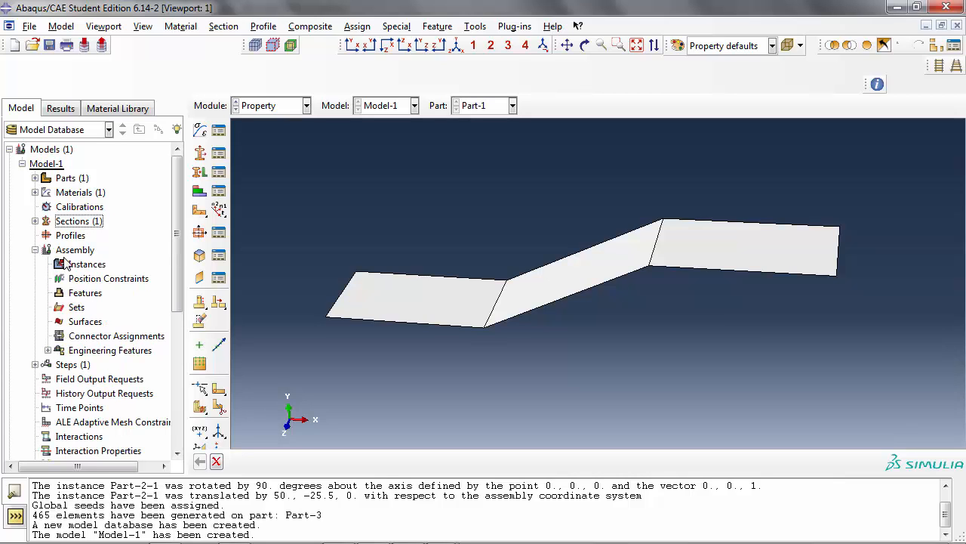
pyautogui.doubleClick(77, 264)
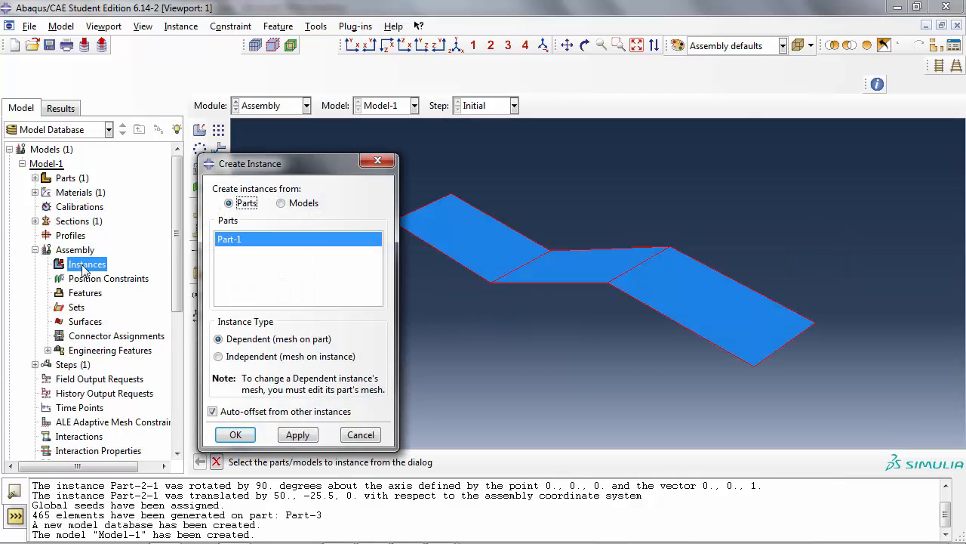
pyautogui.click(360, 434)
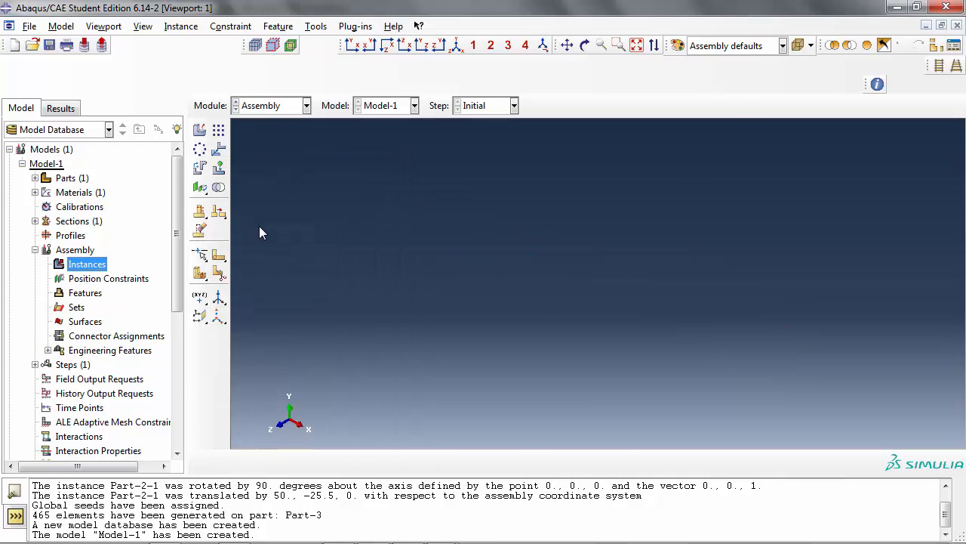
# Step: Assign Section-1 to all faces of the Z-shaped part without creating a set, keeping the middle surface offset
pyautogui.click(283, 108)
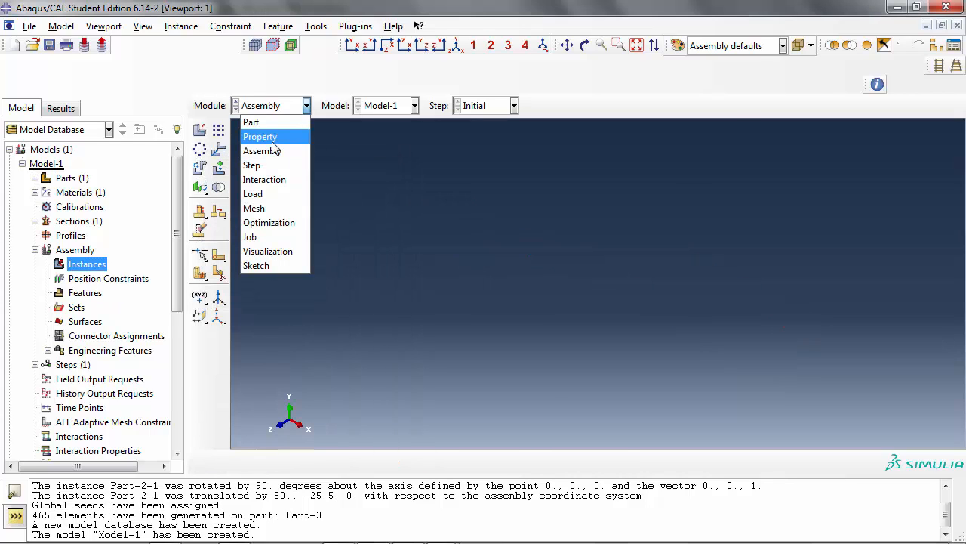
pyautogui.click(265, 137)
pyautogui.click(206, 171)
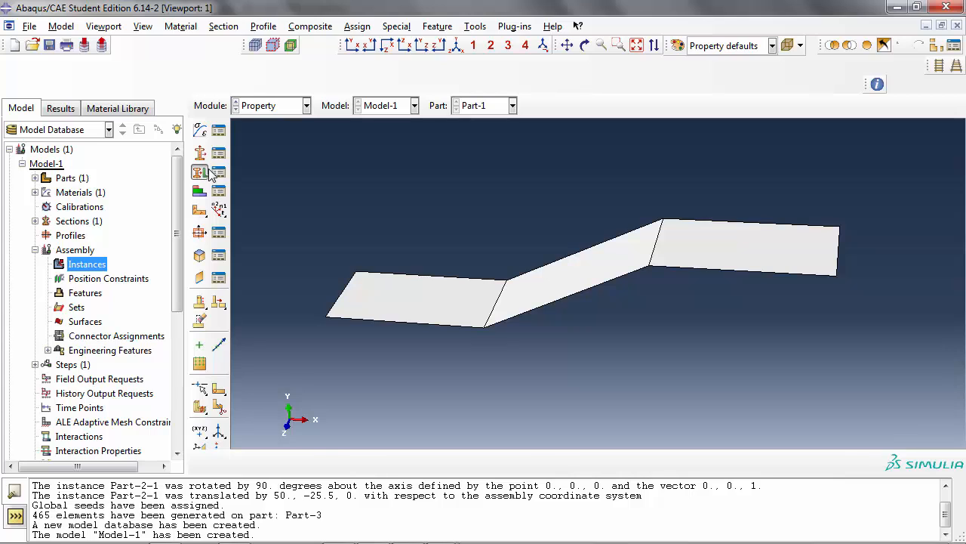
pyautogui.moveTo(306, 185); pyautogui.dragTo(841, 370)
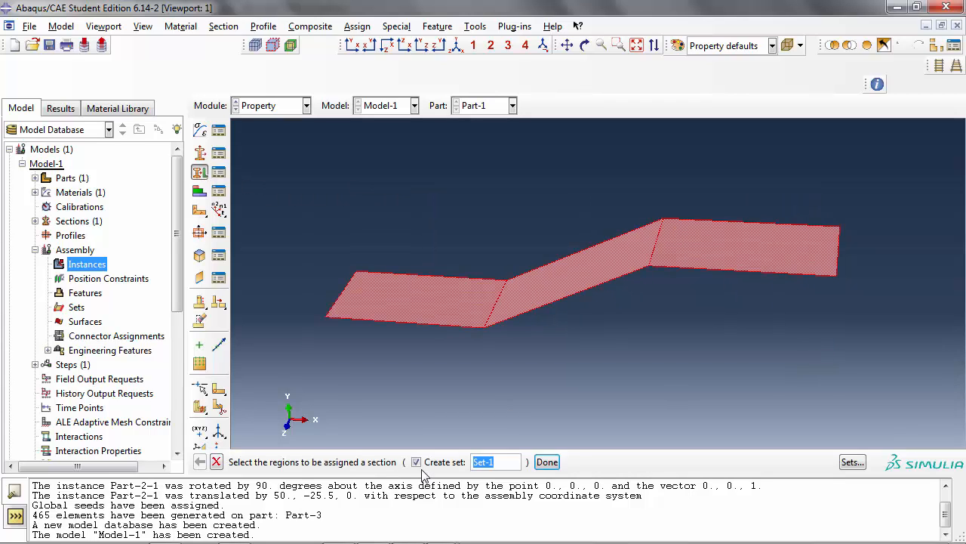
pyautogui.click(416, 461)
pyautogui.click(493, 461)
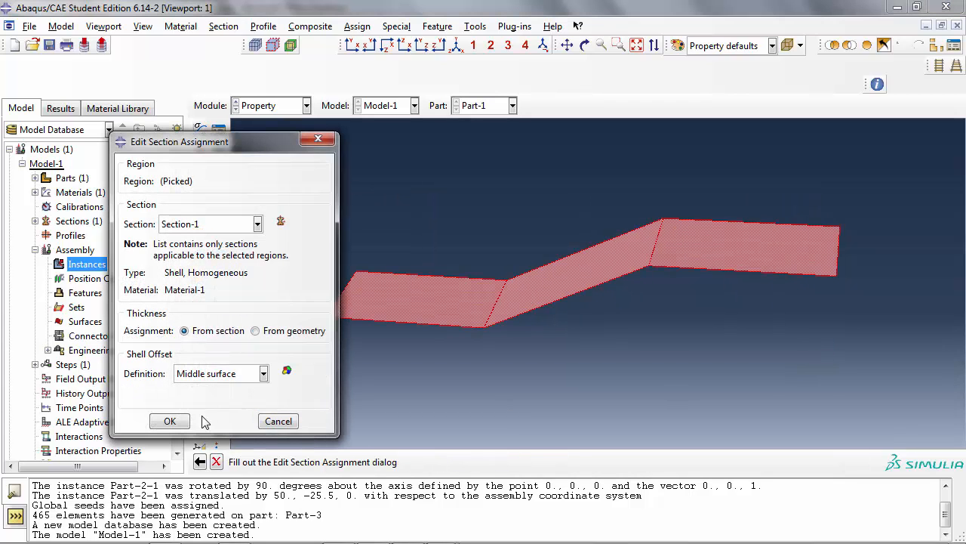
pyautogui.click(172, 412)
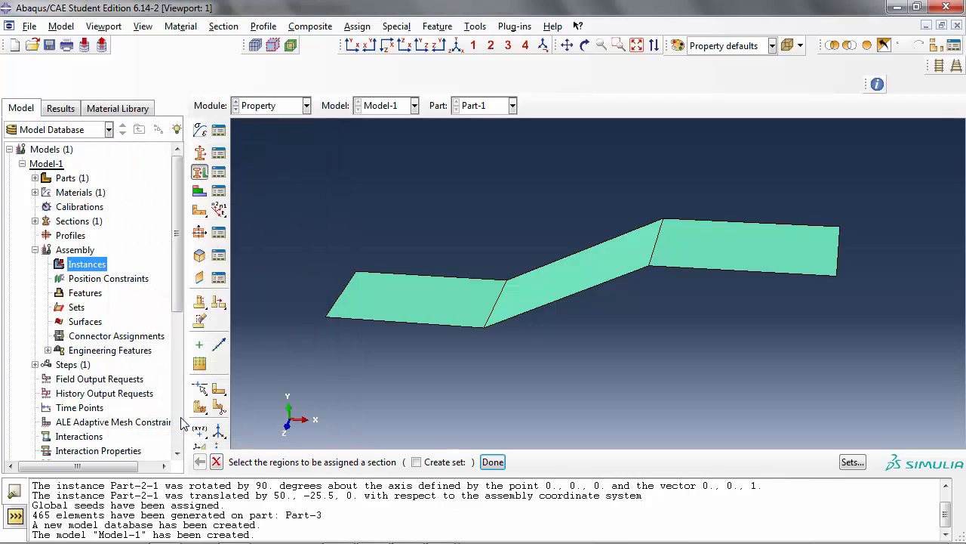
# Step: Create a dependent instance of Part-1 in the assembly
pyautogui.doubleClick(80, 265)
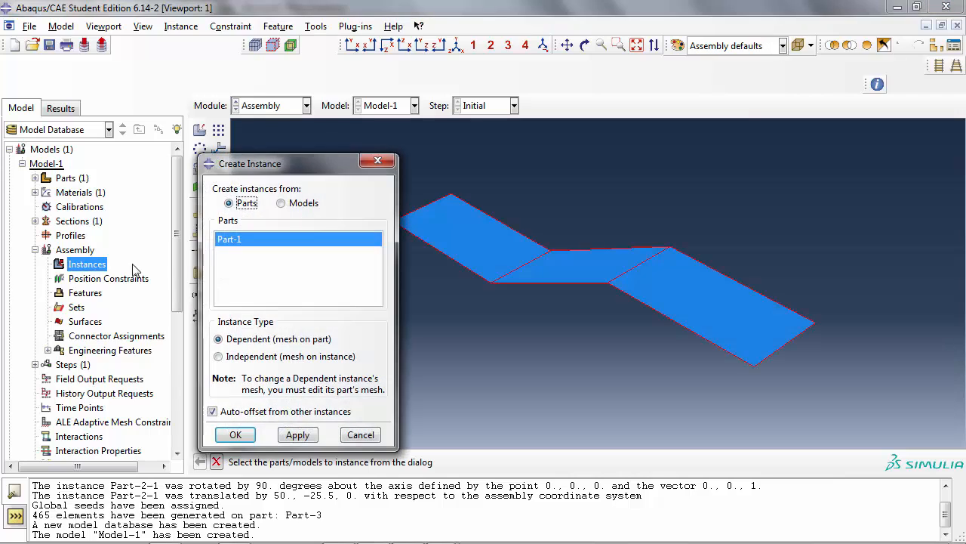
pyautogui.click(235, 435)
pyautogui.keyDown('ctrl'); pyautogui.keyDown('alt'); pyautogui.moveTo(604, 365); pyautogui.dragTo(669, 333); pyautogui.keyUp('alt'); pyautogui.keyUp('ctrl')
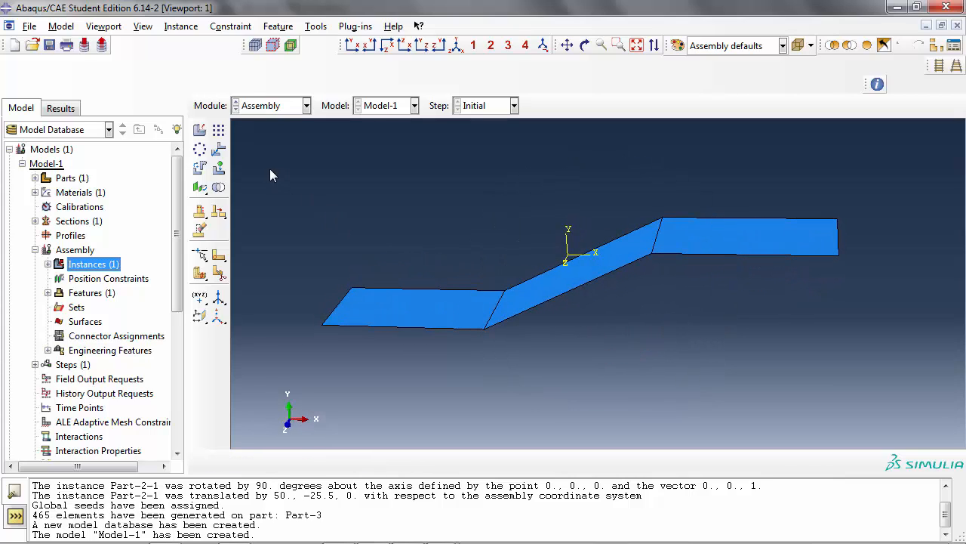
# Step: Try to rotate the whole instance by 45 degrees about the axis from 0,0,0 to 0,1,0
pyautogui.click(200, 167)
pyautogui.moveTo(322, 184); pyautogui.dragTo(891, 374)
pyautogui.middleClick(574, 344)
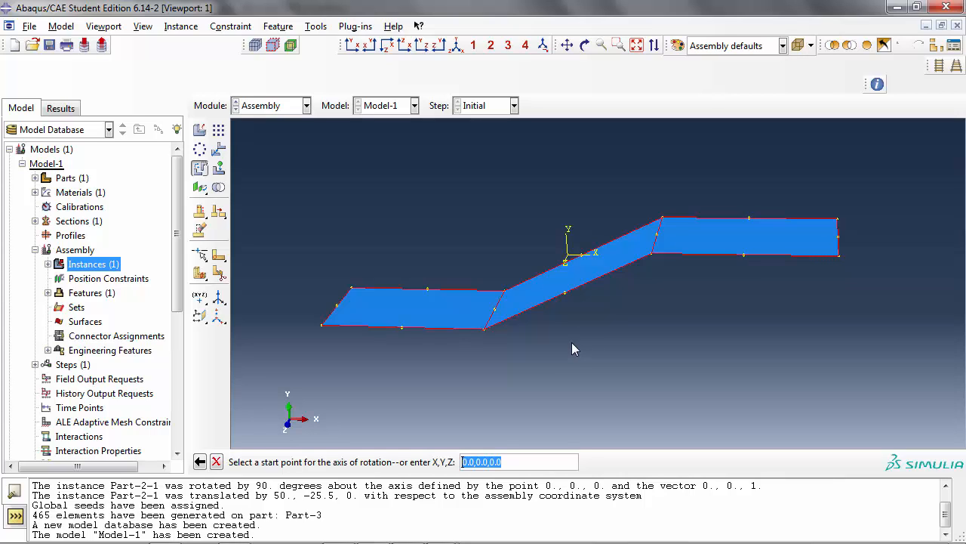
pyautogui.middleClick(573, 343)
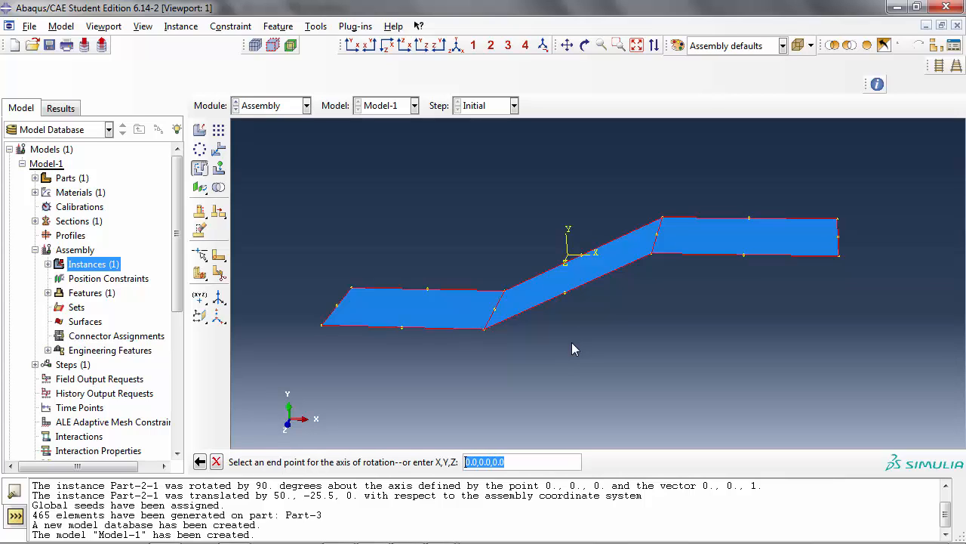
pyautogui.write('0,1,0')
pyautogui.press('Return')
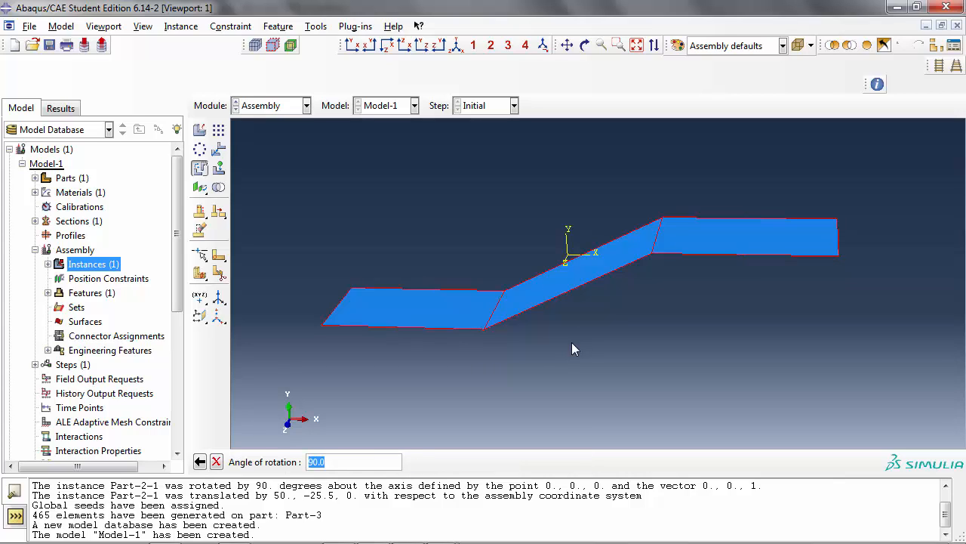
pyautogui.write('45')
pyautogui.press('Return')
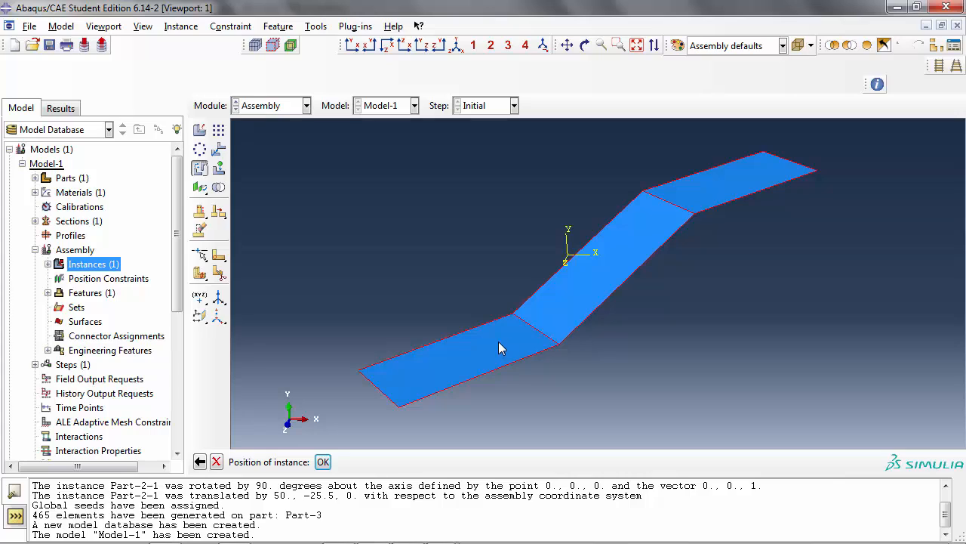
# Step: Go back to the rotation angle and try turning the instance by -45 degrees about the same axis
pyautogui.click(200, 462)
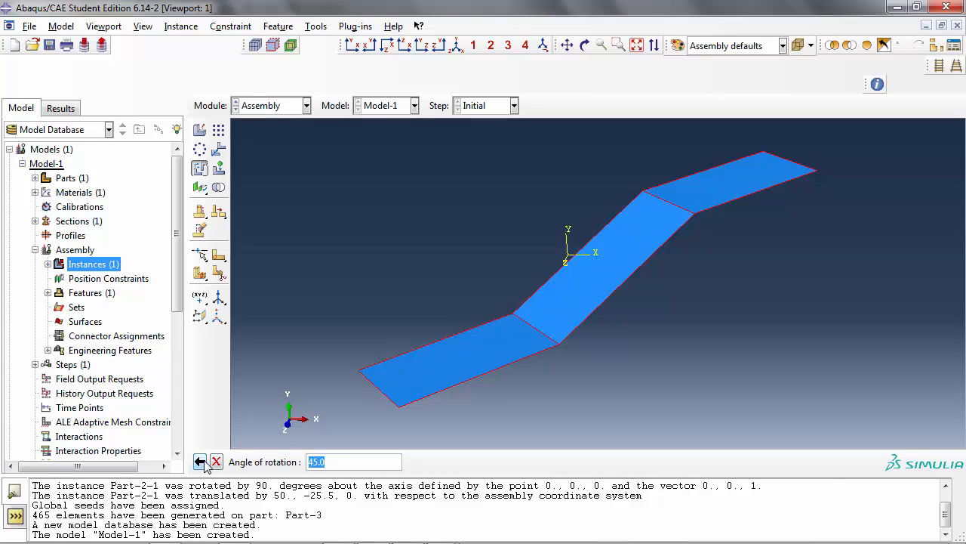
pyautogui.click(310, 462)
pyautogui.write('-')
pyautogui.press('Return')
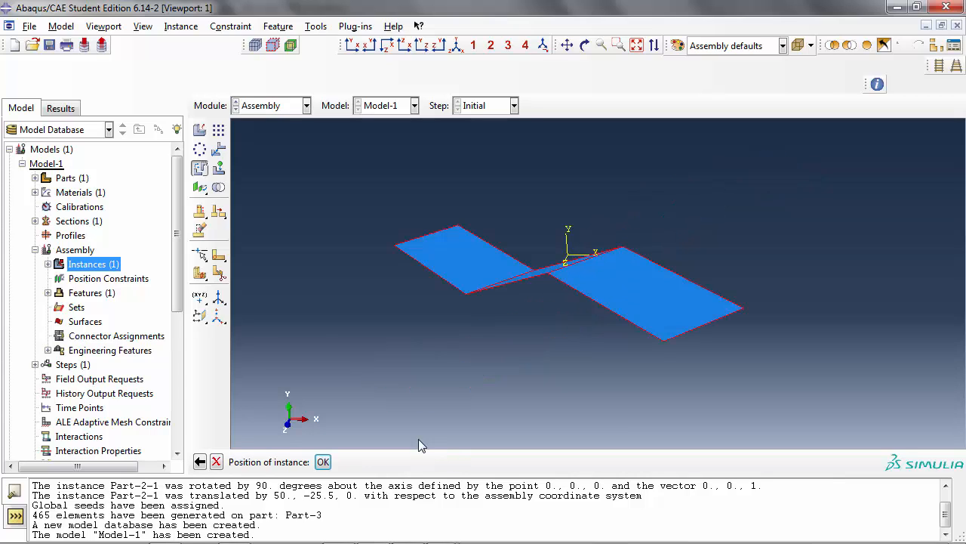
pyautogui.keyDown('ctrl'); pyautogui.keyDown('alt'); pyautogui.moveTo(408, 416); pyautogui.dragTo(603, 316); pyautogui.keyUp('alt'); pyautogui.keyUp('ctrl')
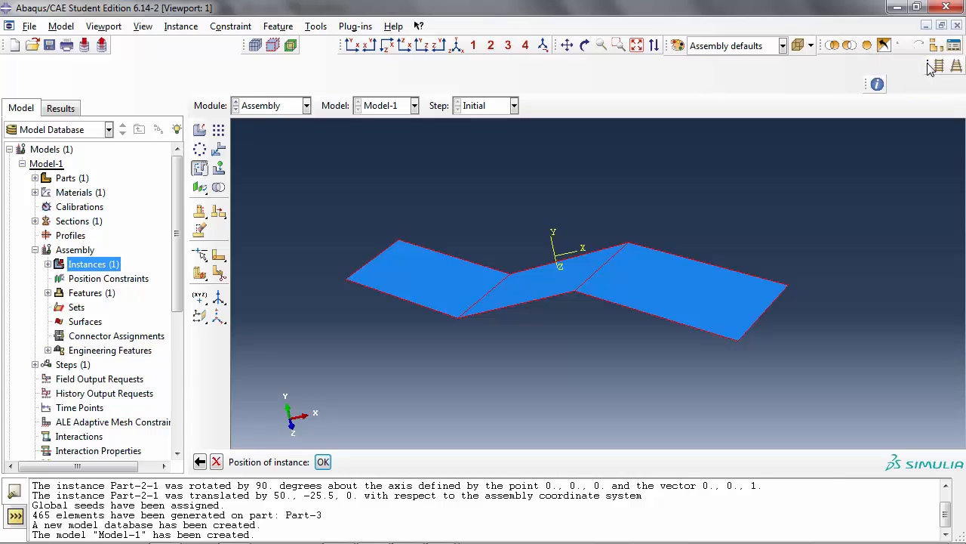
pyautogui.moveTo(927, 64); pyautogui.dragTo(894, 44)
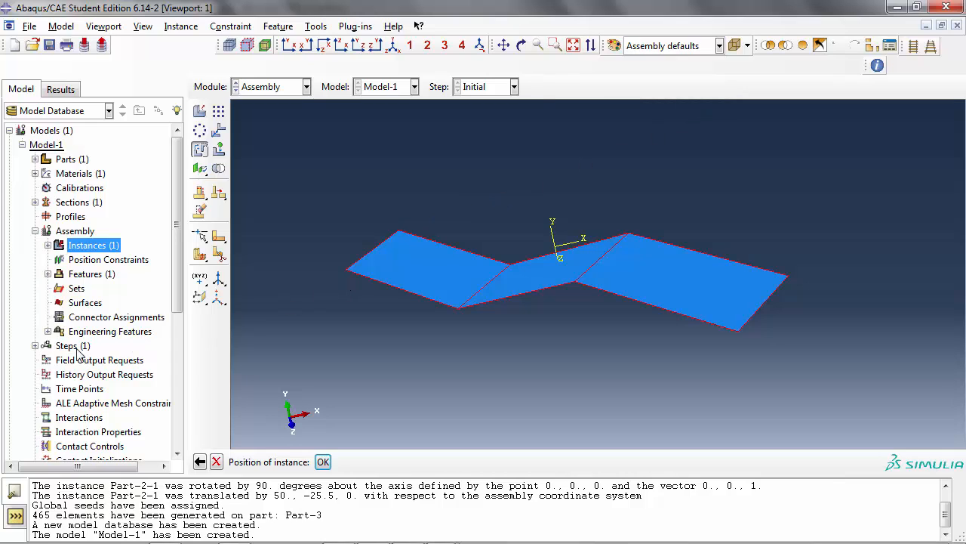
# Step: Create a Static, General analysis step named non_geom after the Initial step
pyautogui.click(34, 346)
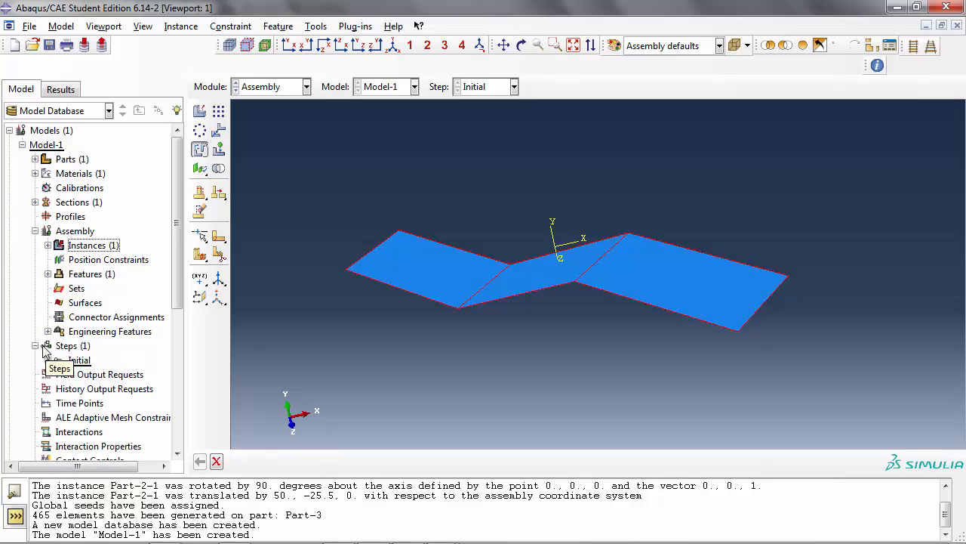
pyautogui.keyDown('ctrl'); pyautogui.keyDown('alt'); pyautogui.moveTo(564, 385); pyautogui.dragTo(586, 376); pyautogui.keyUp('alt'); pyautogui.keyUp('ctrl')
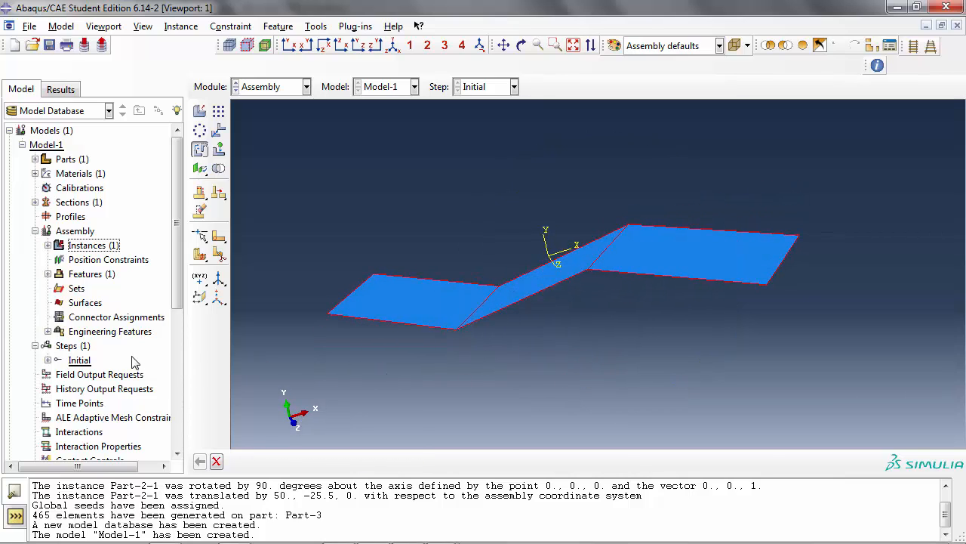
pyautogui.click(74, 347)
pyautogui.doubleClick(74, 348)
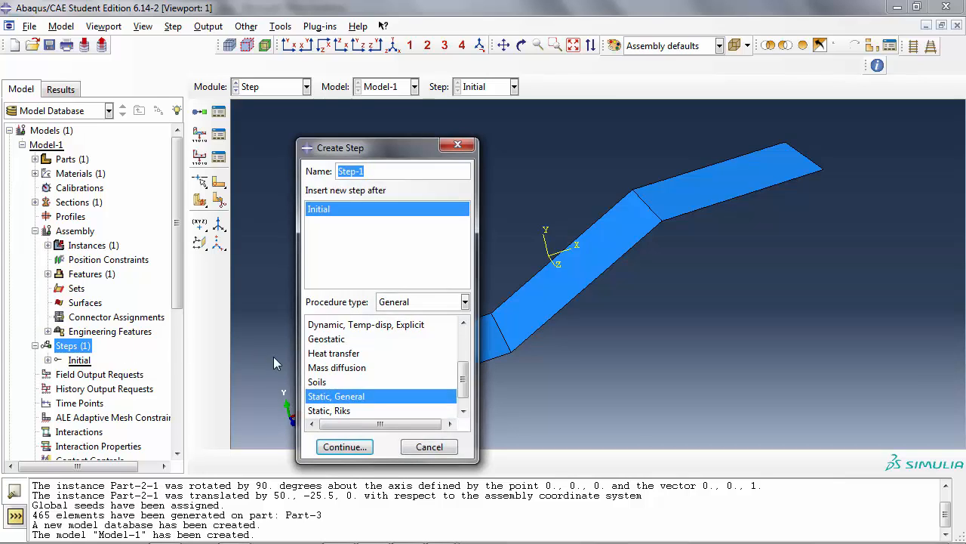
pyautogui.write('non_geom')
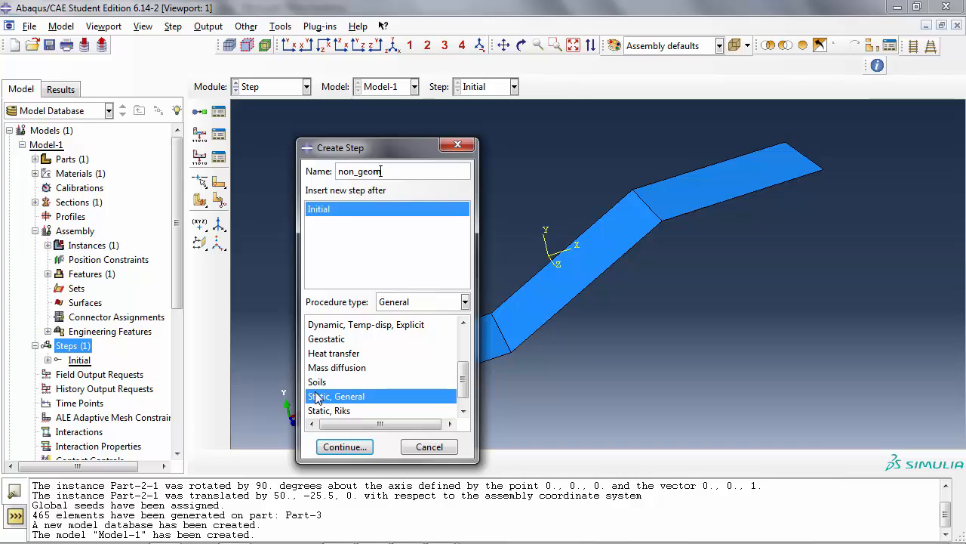
pyautogui.click(345, 447)
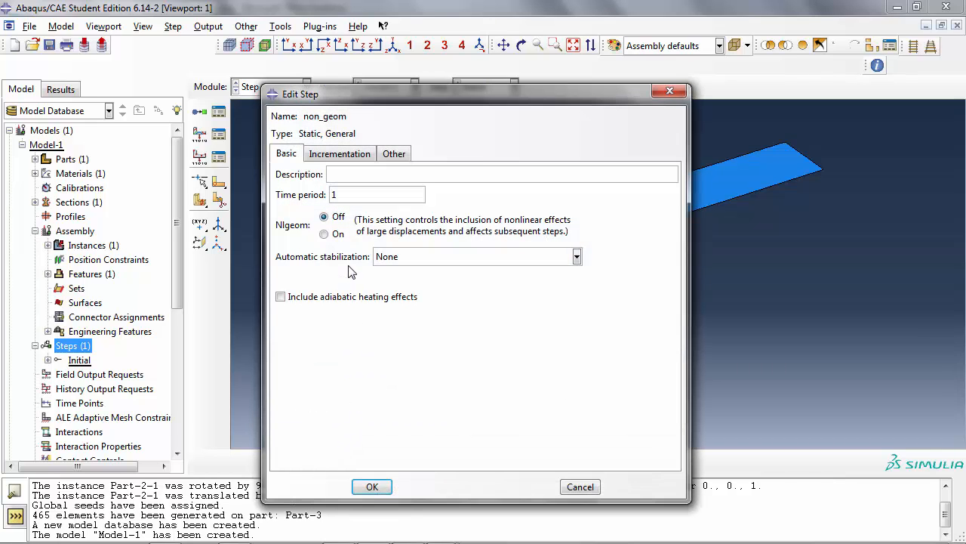
# Step: Turn Nlgeom on for the step and set 200 maximum increments, initial increment size 0.01 and maximum increment size 0.5
pyautogui.click(324, 235)
pyautogui.click(314, 156)
pyautogui.doubleClick(345, 229)
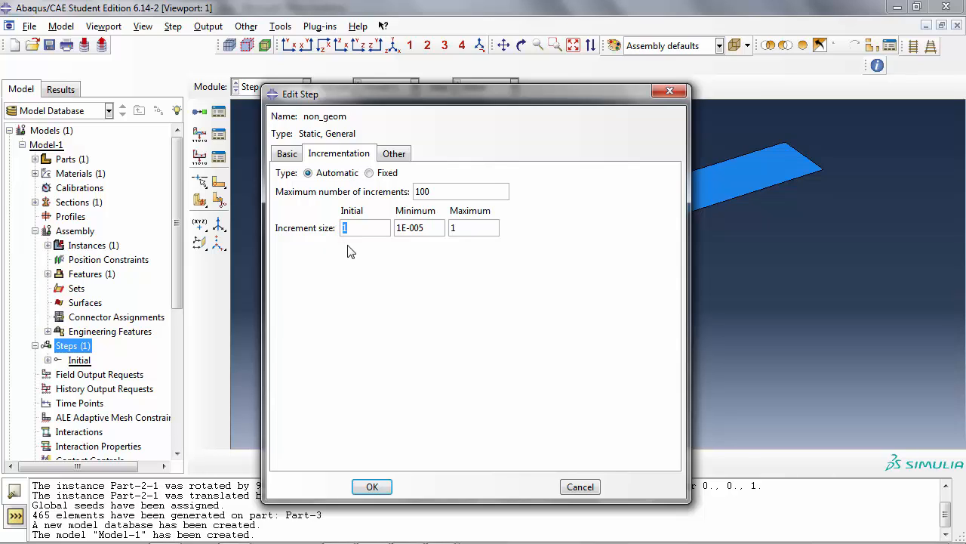
pyautogui.write('0.01')
pyautogui.moveTo(467, 227); pyautogui.dragTo(442, 231)
pyautogui.write('0.5')
pyautogui.moveTo(419, 191); pyautogui.dragTo(418, 194)
pyautogui.write('2')
pyautogui.moveTo(425, 228); pyautogui.dragTo(398, 234)
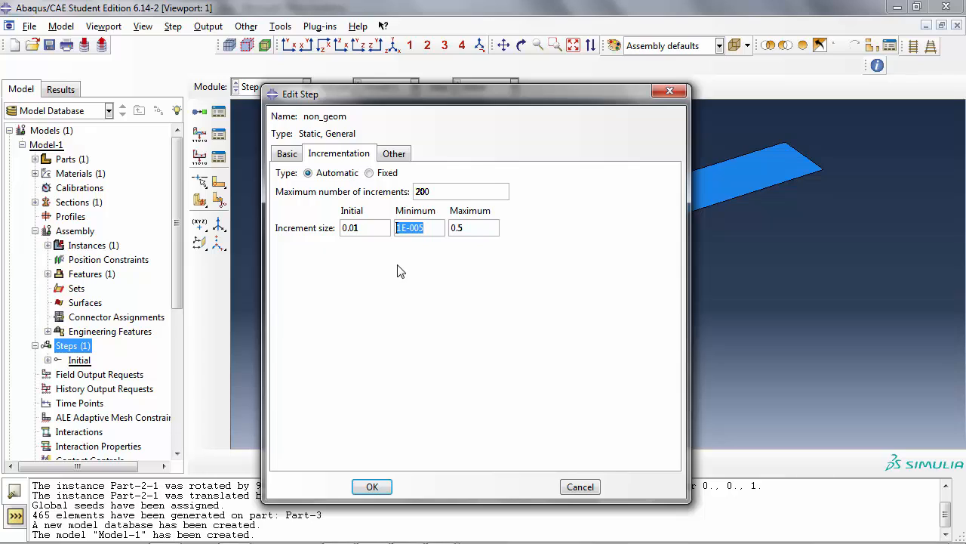
pyautogui.click(426, 225)
pyautogui.click(370, 488)
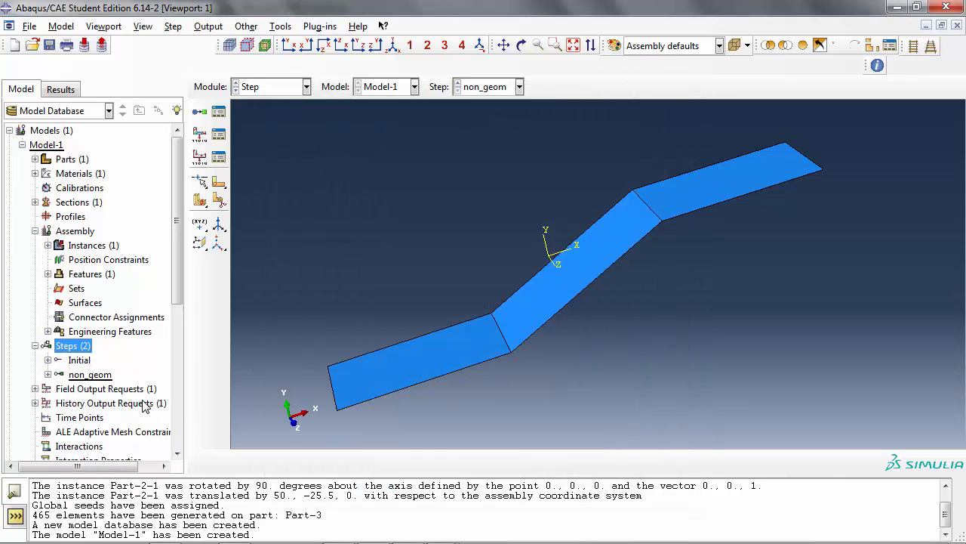
# Step: Remove the strain and contact variables from field output request F-Output-1
pyautogui.scroll(-1, 145, 402)
pyautogui.scroll(-1, 146, 403)
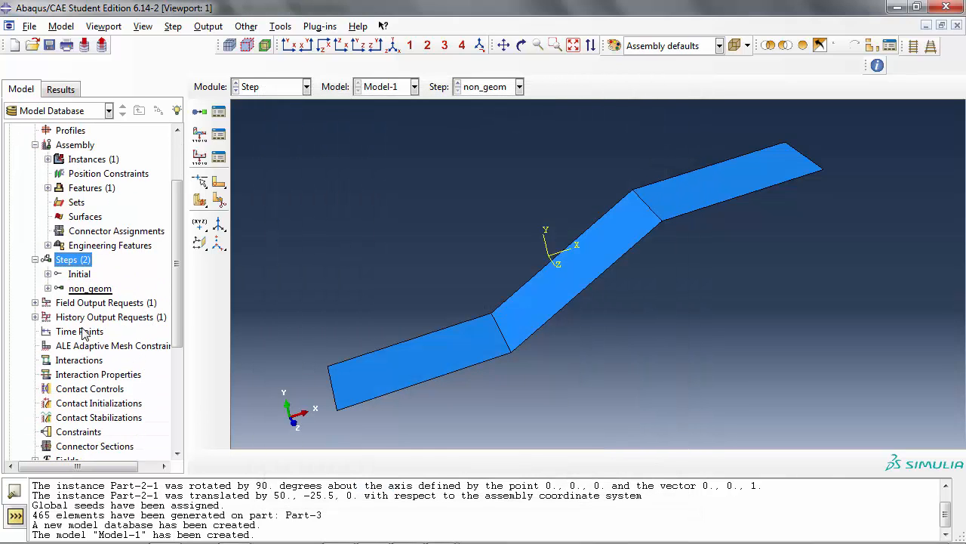
pyautogui.click(35, 303)
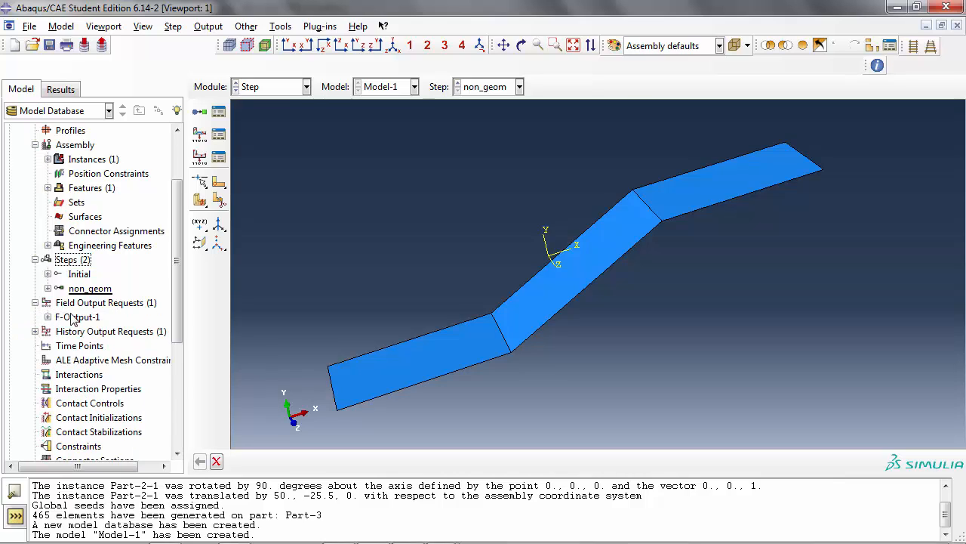
pyautogui.click(76, 317)
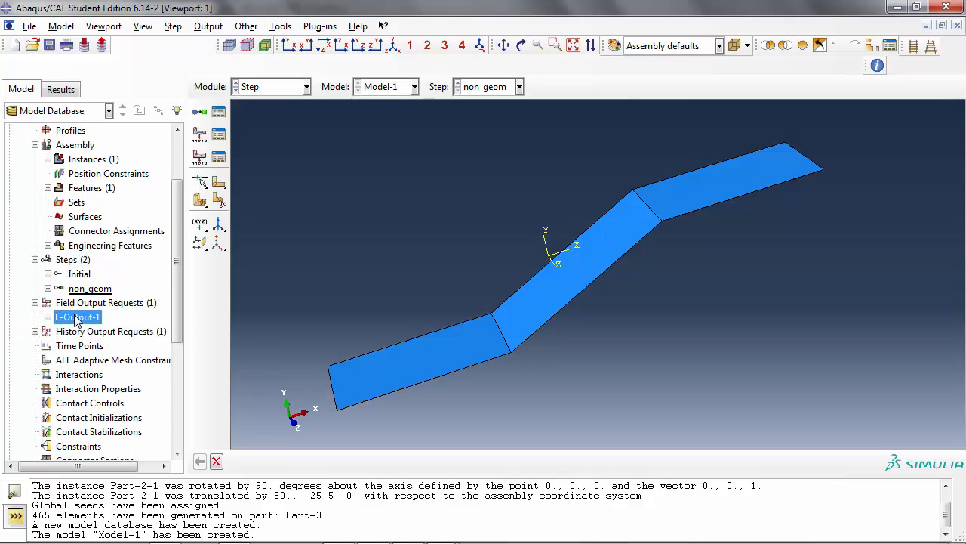
pyautogui.doubleClick(76, 317)
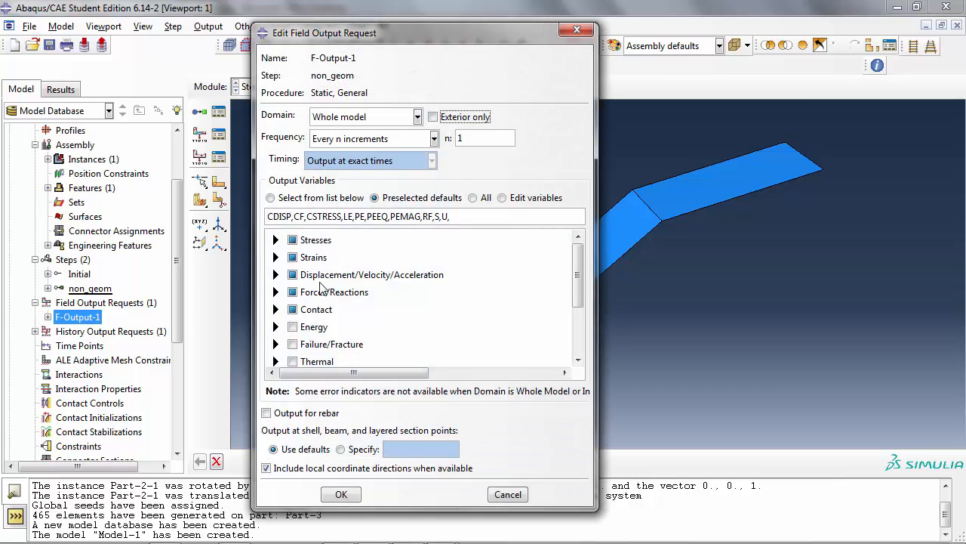
pyautogui.click(299, 260)
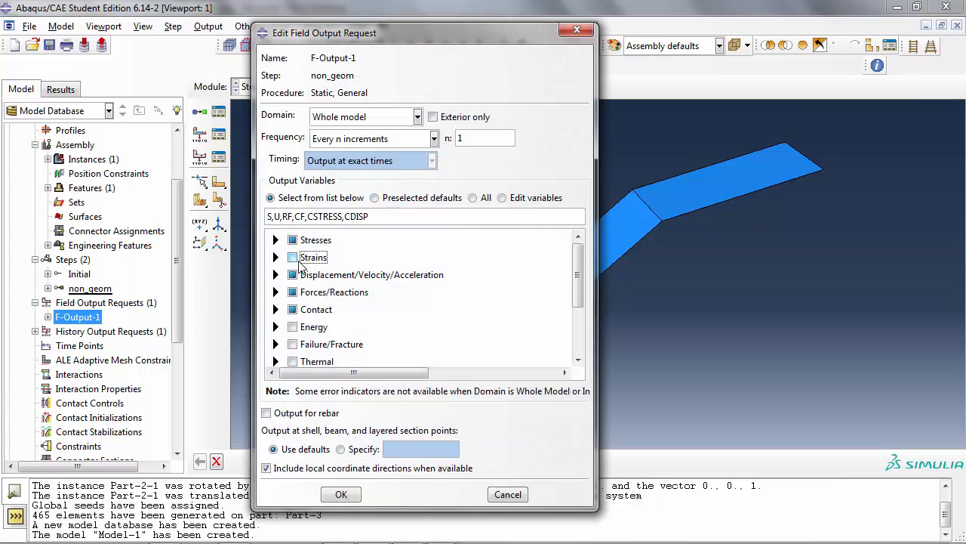
pyautogui.click(297, 309)
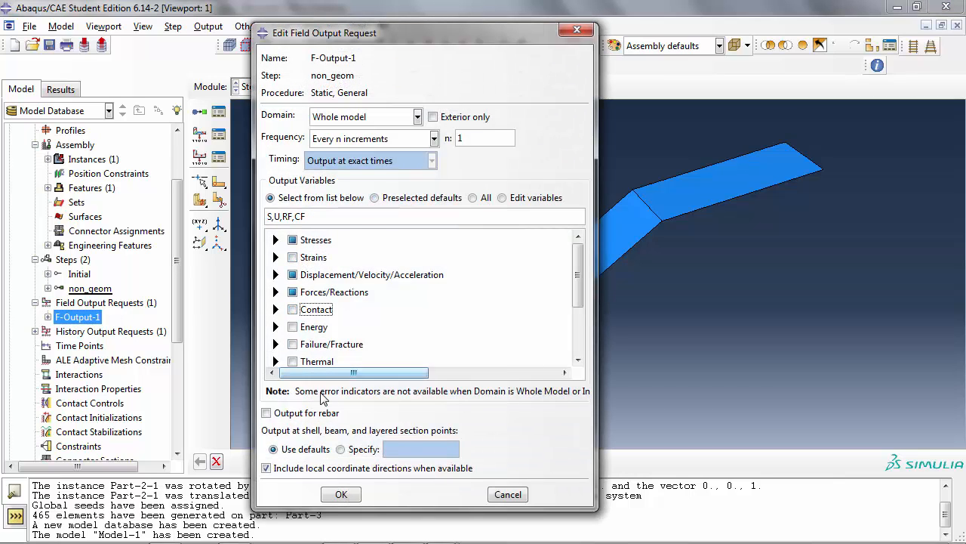
pyautogui.click(341, 495)
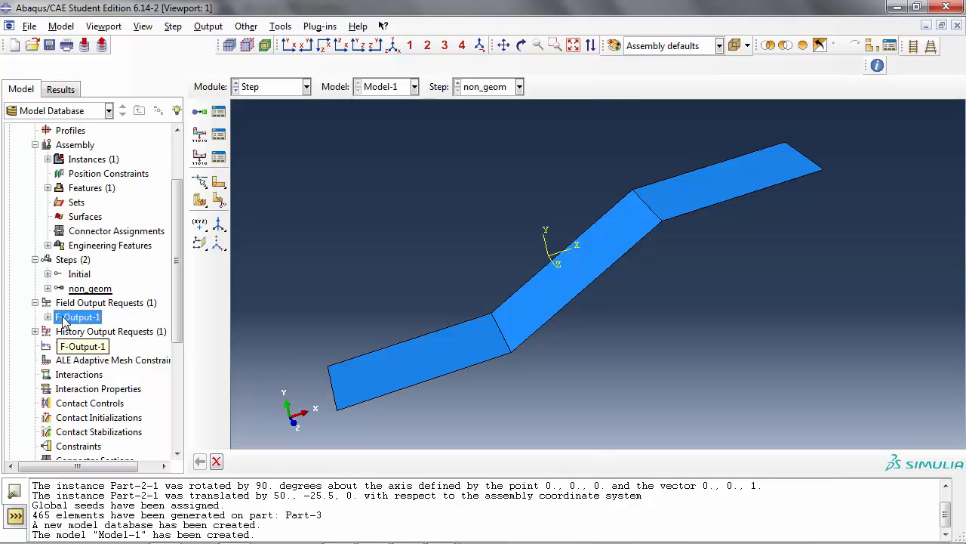
# Step: Add all strain variables back to field output request F-Output-1
pyautogui.doubleClick(75, 317)
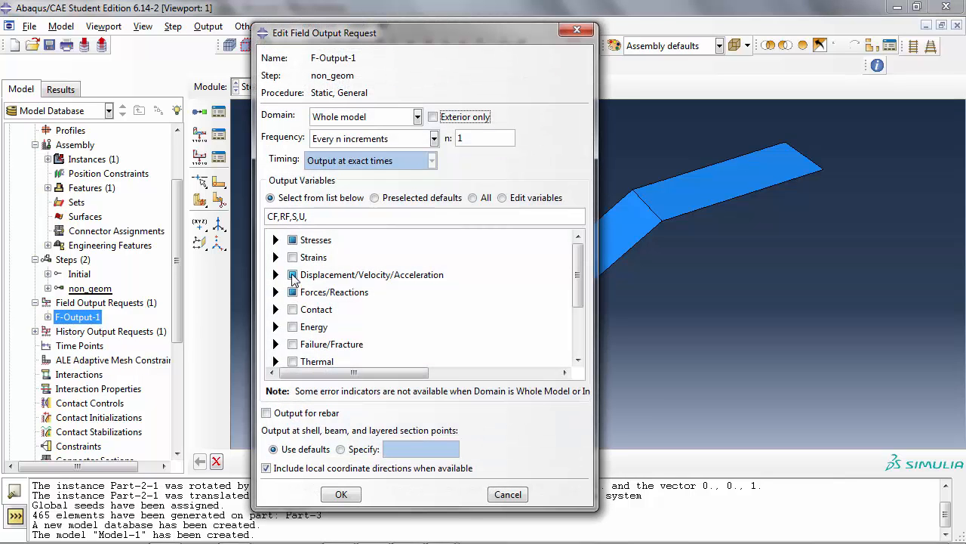
pyautogui.click(292, 257)
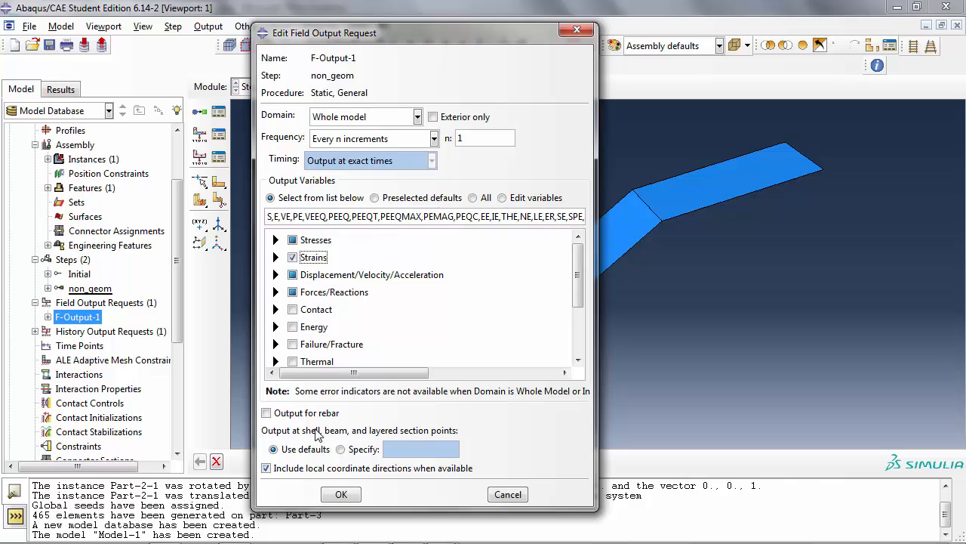
pyautogui.click(344, 497)
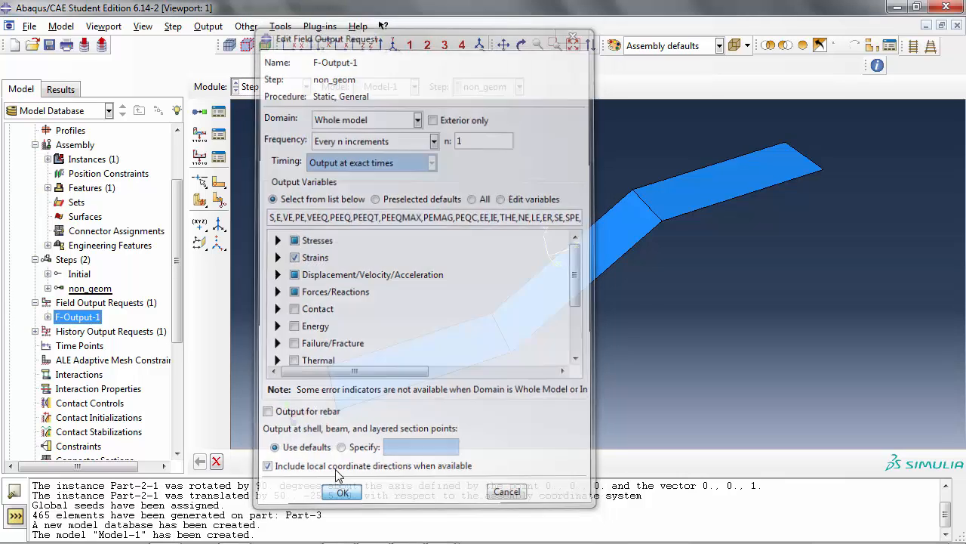
# Step: Rotate the whole Part-1-1 instance by -45 degrees about the axis from 0,0,0 to 0,1,0
pyautogui.keyDown('ctrl'); pyautogui.keyDown('alt'); pyautogui.moveTo(470, 371); pyautogui.dragTo(362, 339); pyautogui.keyUp('alt'); pyautogui.keyUp('ctrl')
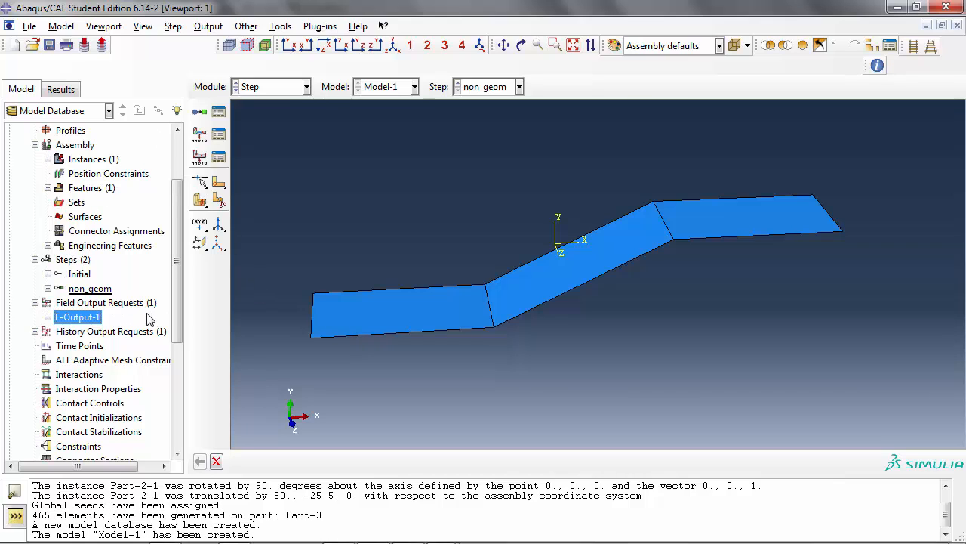
pyautogui.click(48, 159)
pyautogui.click(84, 174)
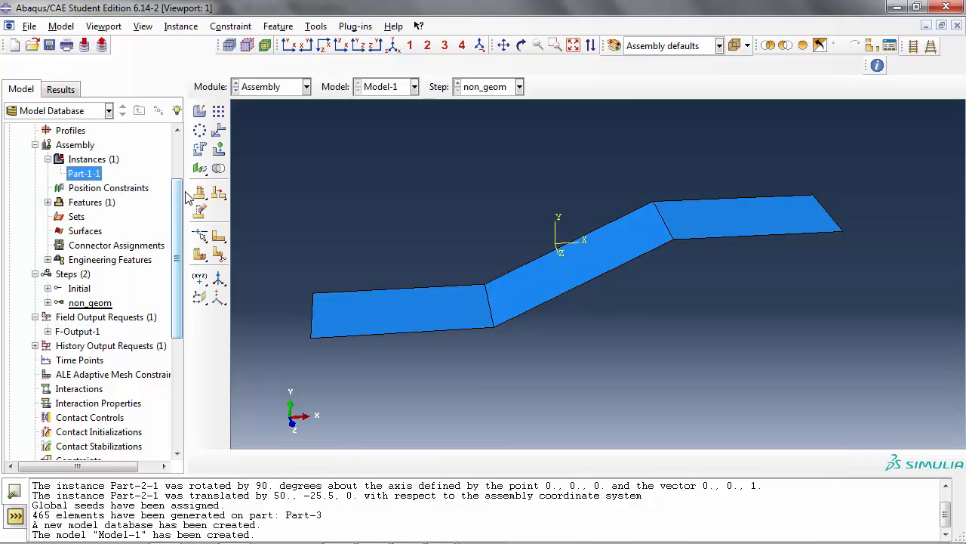
pyautogui.click(200, 148)
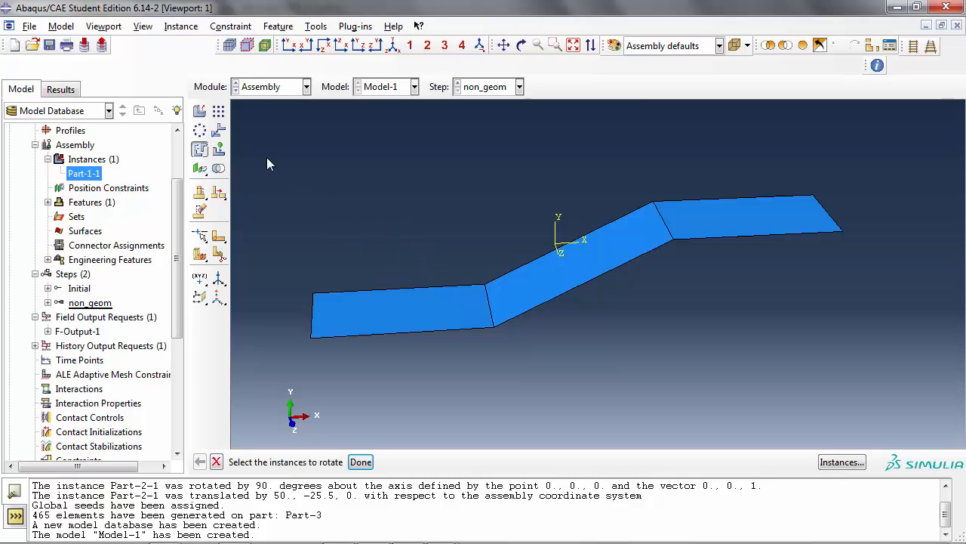
pyautogui.moveTo(266, 157); pyautogui.dragTo(936, 378)
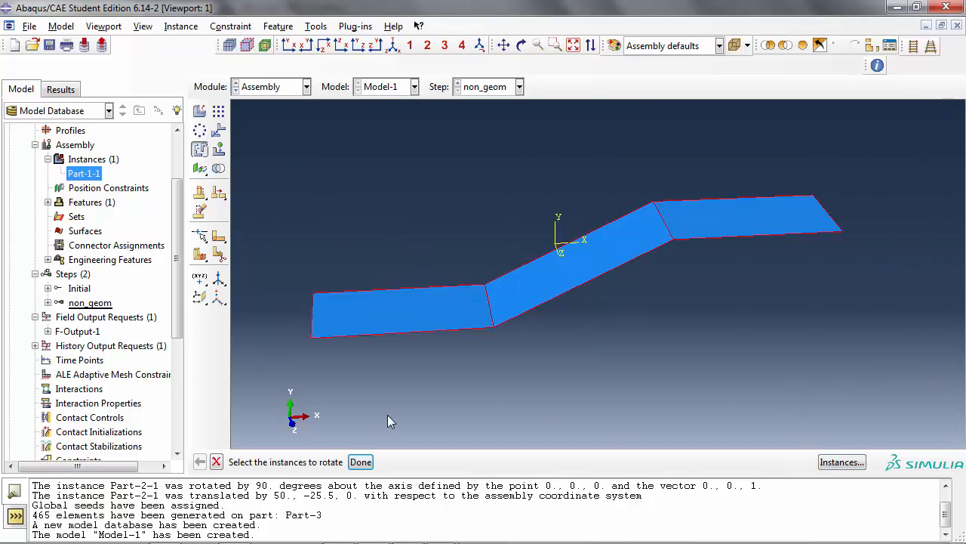
pyautogui.click(362, 462)
pyautogui.press('Return')
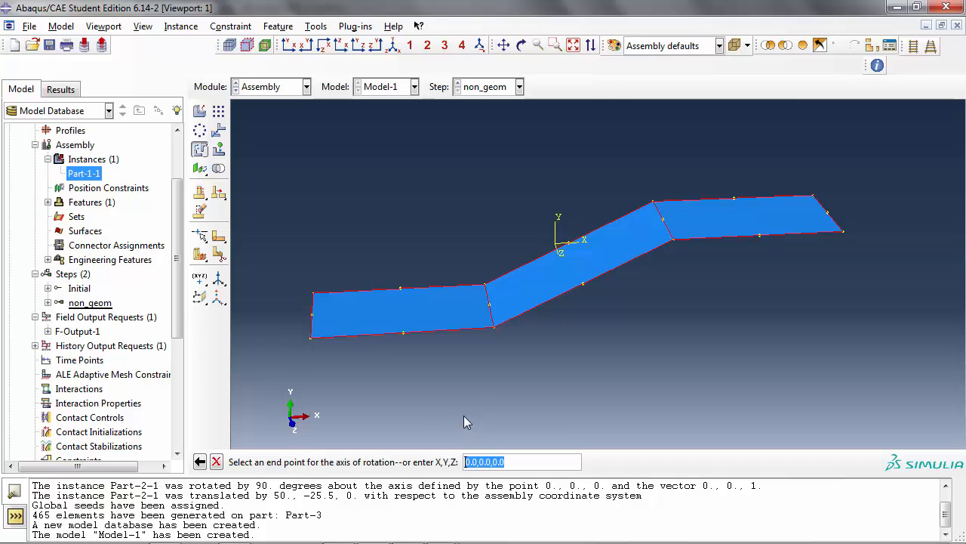
pyautogui.write('0,1,0')
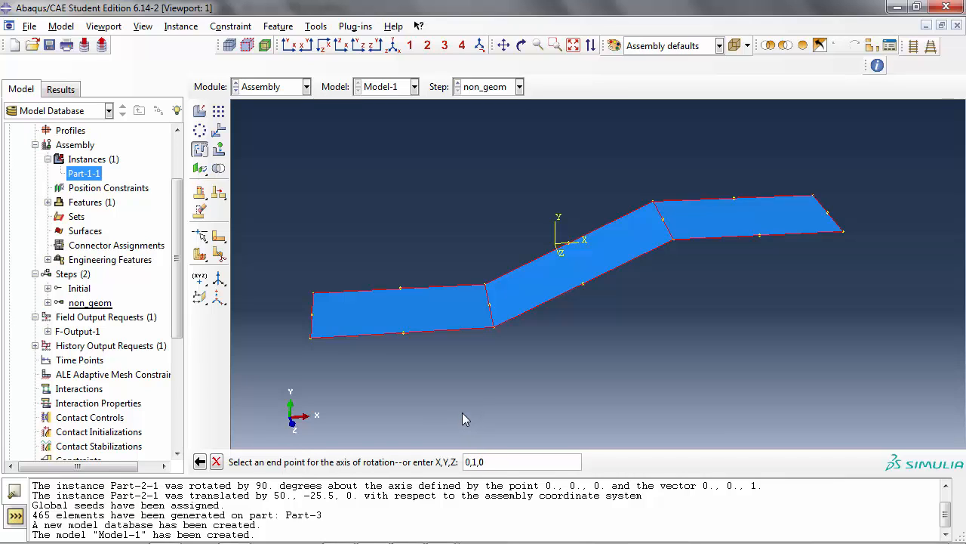
pyautogui.press('Return')
pyautogui.write('-45')
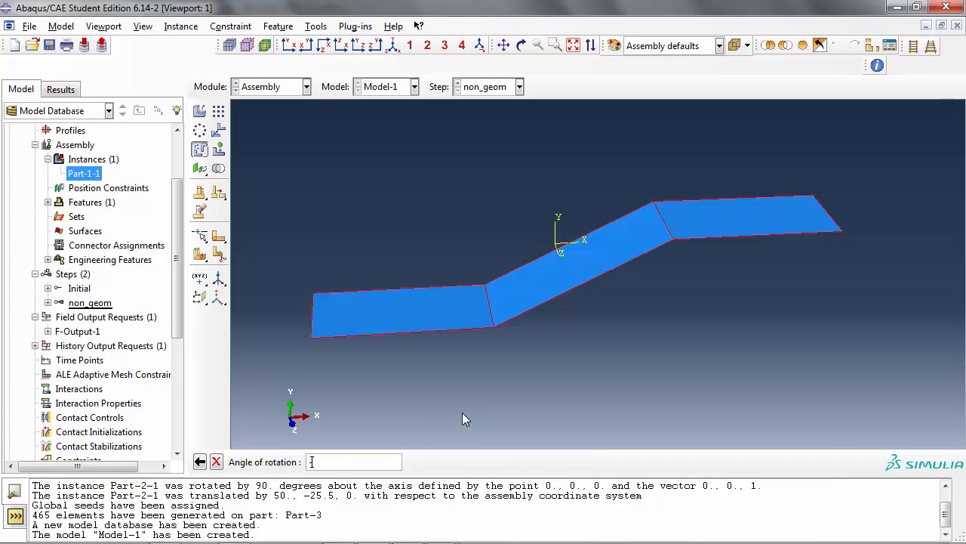
pyautogui.press('Return')
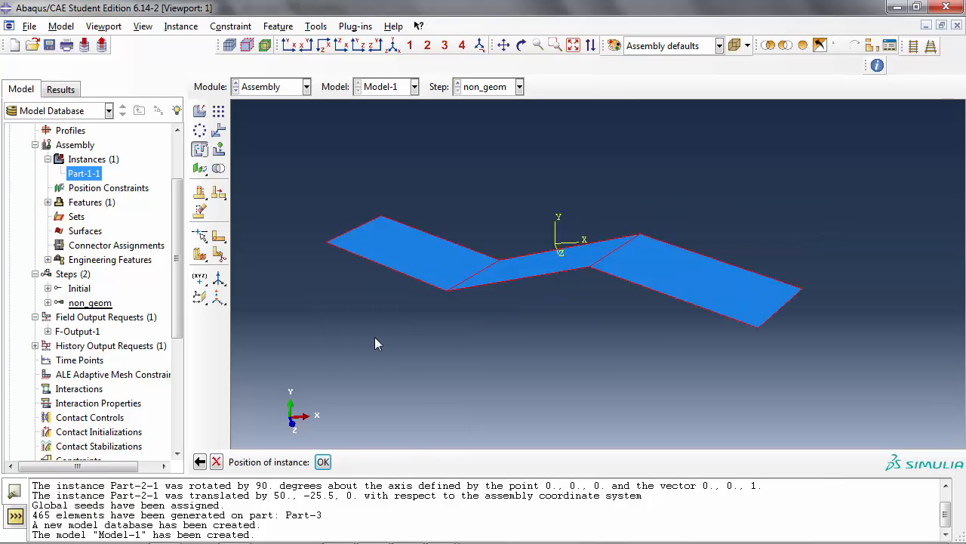
pyautogui.click(322, 461)
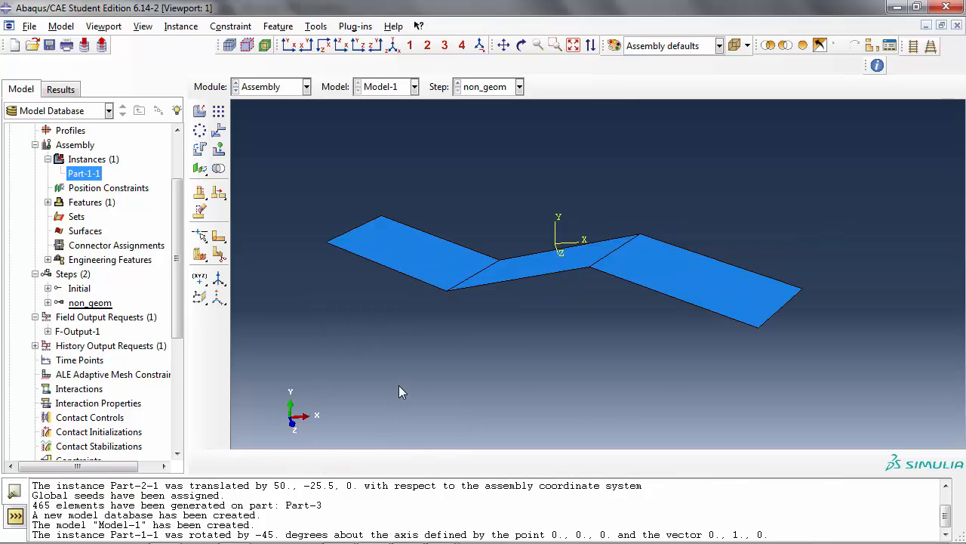
# Step: Create a concentrated force named y_force in step non_geom on the two corner points of the upper flange's free end
pyautogui.keyDown('ctrl'); pyautogui.keyDown('alt'); pyautogui.moveTo(398, 389); pyautogui.dragTo(520, 381); pyautogui.keyUp('alt'); pyautogui.keyUp('ctrl')
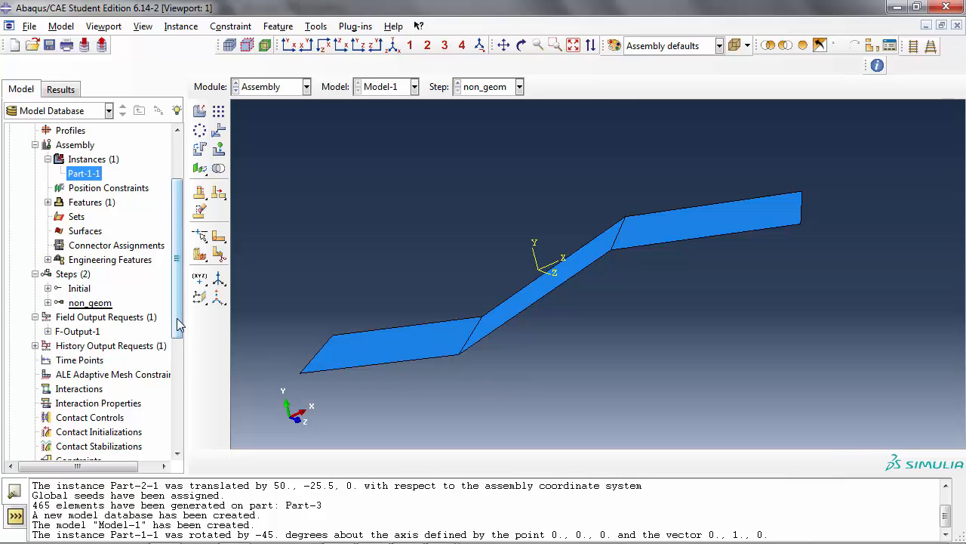
pyautogui.moveTo(179, 325); pyautogui.dragTo(179, 394)
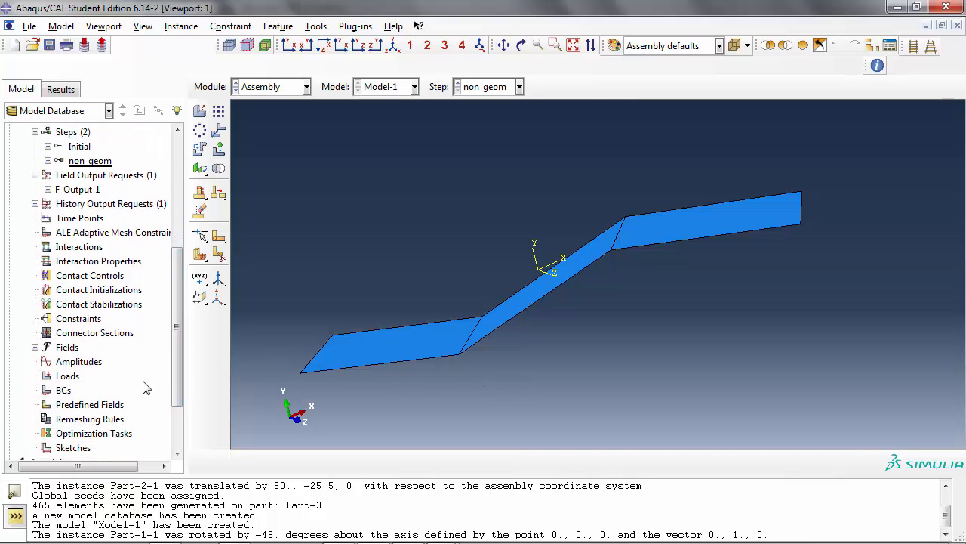
pyautogui.click(74, 376)
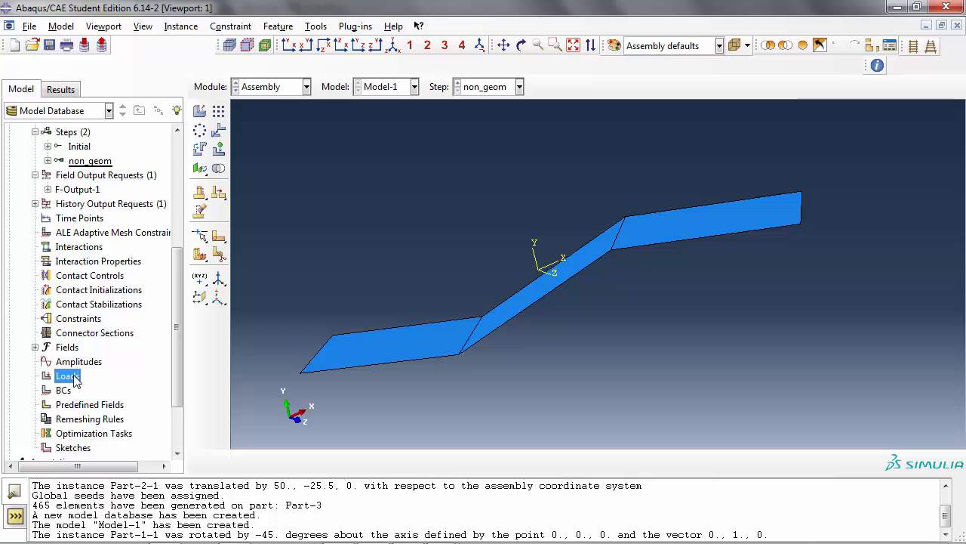
pyautogui.doubleClick(75, 378)
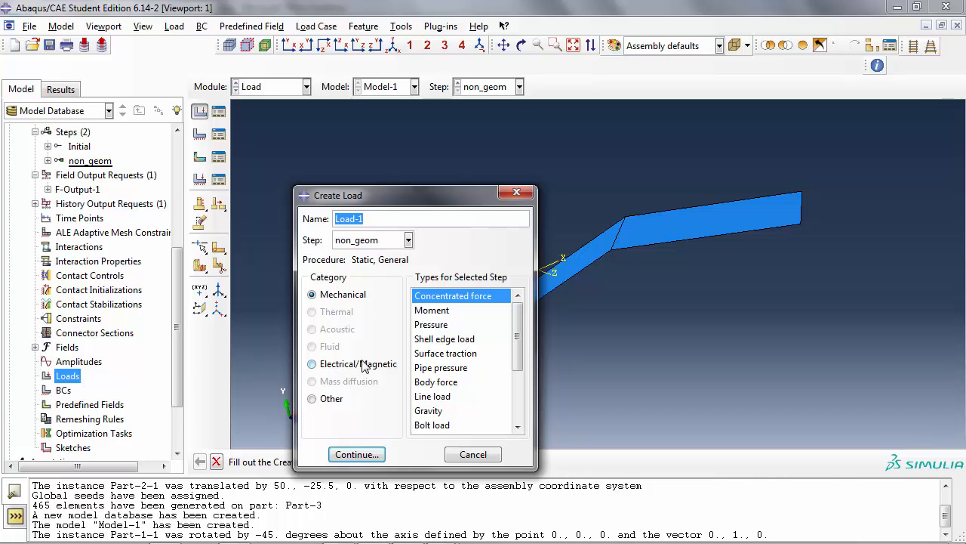
pyautogui.write('y_forc')
pyautogui.press('BackSpace')
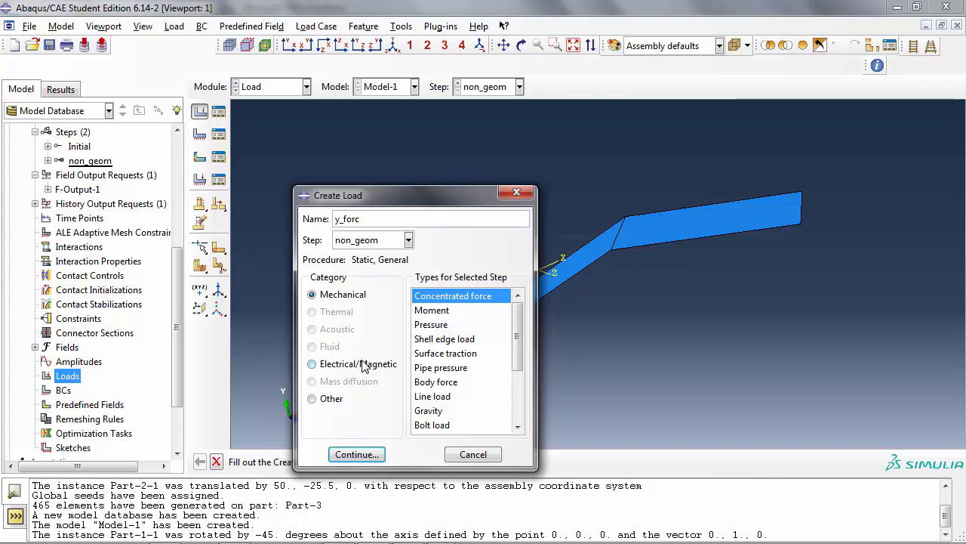
pyautogui.click(355, 454)
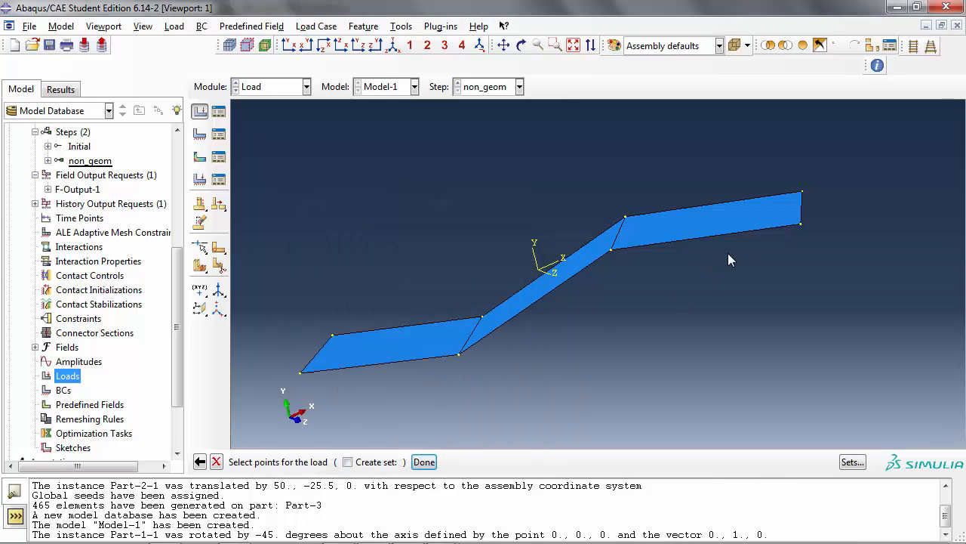
pyautogui.click(800, 225)
pyautogui.keyDown('shift'); pyautogui.click(801, 192); pyautogui.keyUp('shift')
pyautogui.middleClick(557, 369)
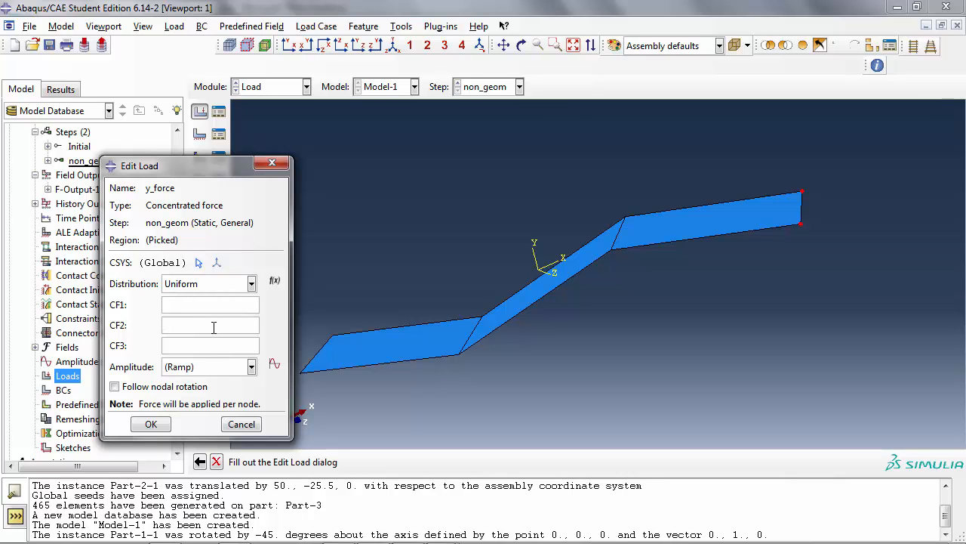
# Step: Set the force's CF2 component to -104.5 and make it follow nodal rotation
pyautogui.write('-104.5')
pyautogui.click(117, 388)
pyautogui.click(152, 424)
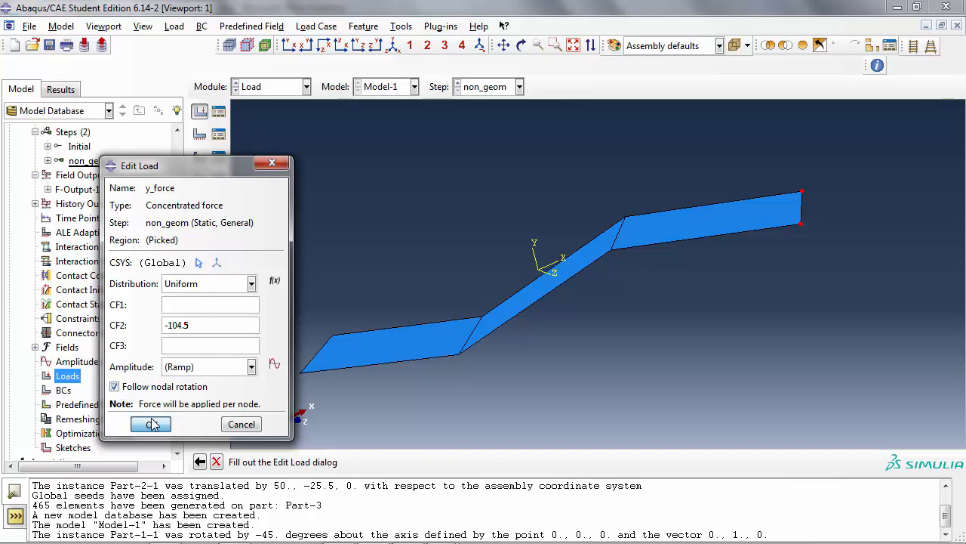
# Step: Reverse the direction of the y_force load by setting CF2 to 104.5
pyautogui.moveTo(692, 428)
pyautogui.keyDown('ctrl'); pyautogui.keyDown('alt'); pyautogui.mouseDown()
pyautogui.moveTo(692, 401)
pyautogui.moveTo(685, 419)
pyautogui.mouseUp(); pyautogui.keyUp('alt'); pyautogui.keyUp('ctrl')
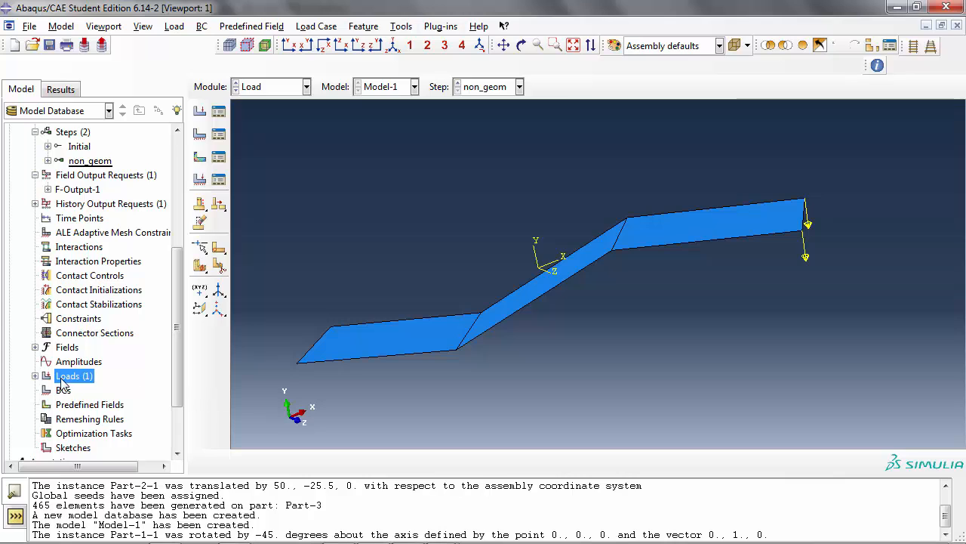
pyautogui.click(35, 375)
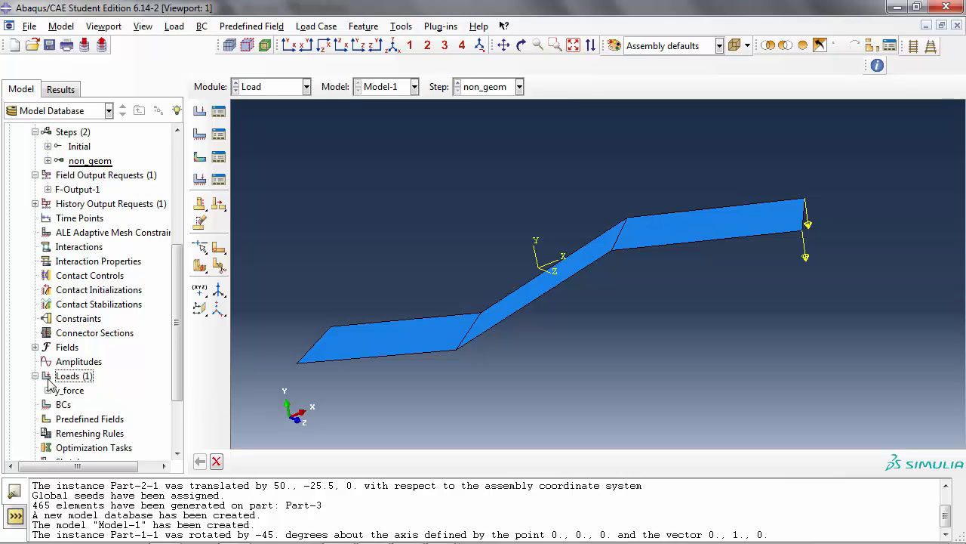
pyautogui.doubleClick(75, 390)
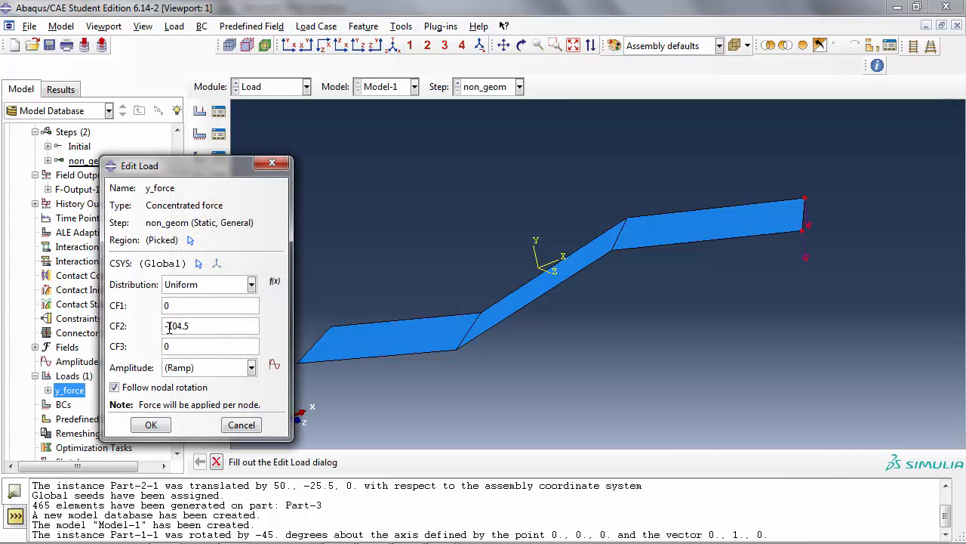
pyautogui.click(169, 326)
pyautogui.press('BackSpace')
pyautogui.click(159, 425)
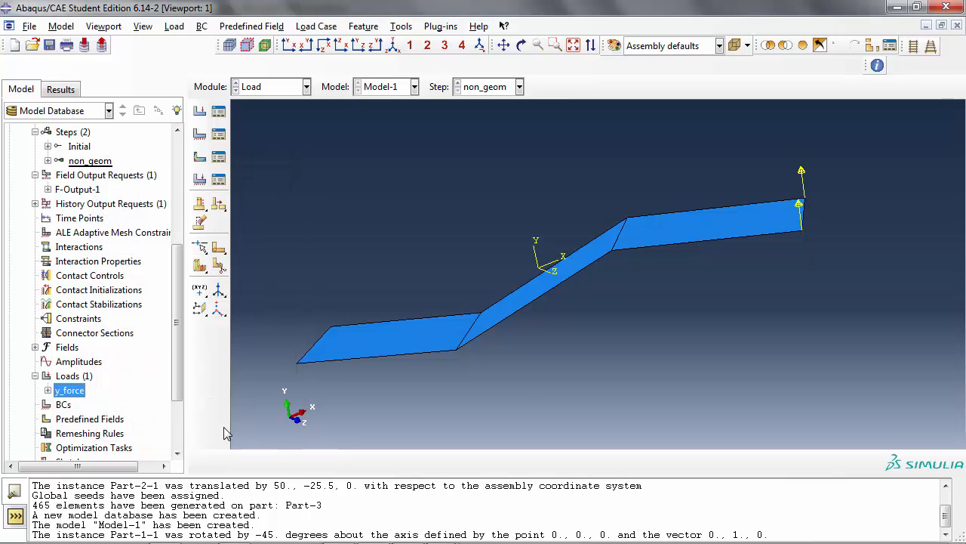
pyautogui.keyDown('ctrl'); pyautogui.keyDown('alt'); pyautogui.moveTo(497, 411); pyautogui.dragTo(518, 370); pyautogui.keyUp('alt'); pyautogui.keyUp('ctrl')
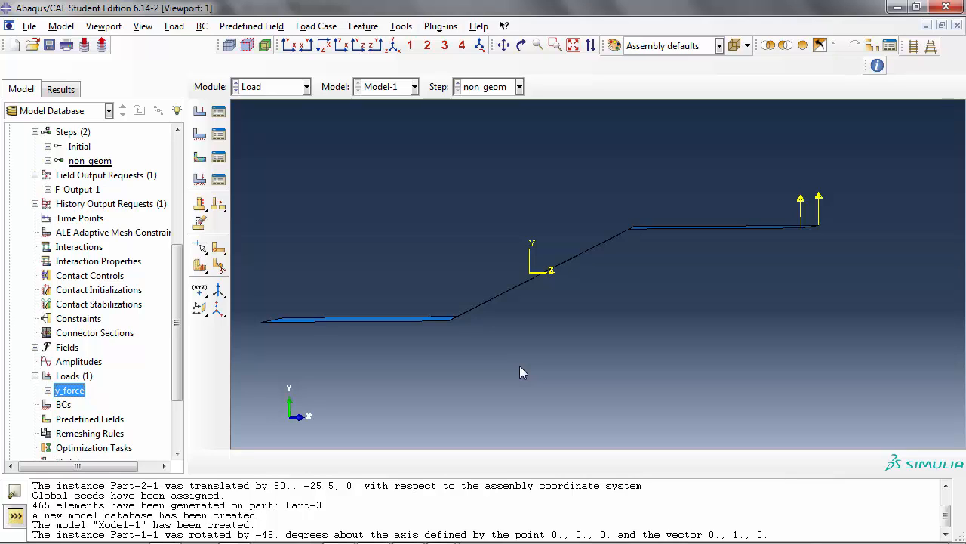
# Step: Create an encastre boundary condition in step non_geom on the free end edge of the lower flange
pyautogui.scroll(-1, 435, 341)
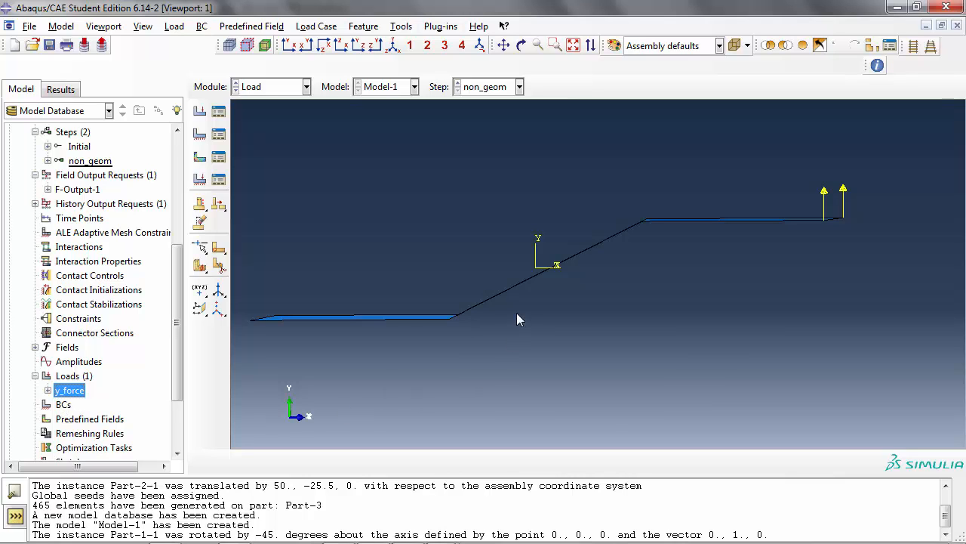
pyautogui.keyDown('ctrl'); pyautogui.keyDown('alt'); pyautogui.moveTo(516, 319); pyautogui.dragTo(423, 363); pyautogui.keyUp('alt'); pyautogui.keyUp('ctrl')
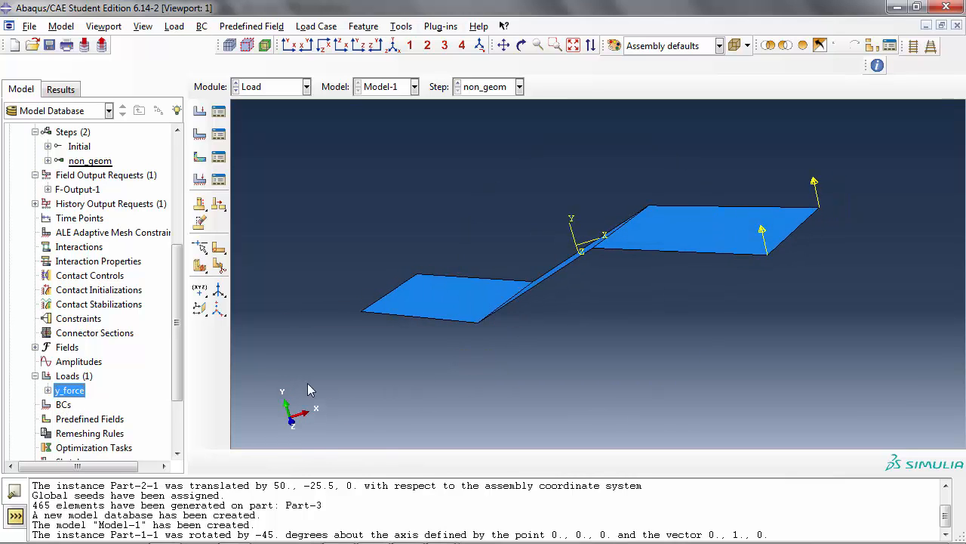
pyautogui.doubleClick(64, 404)
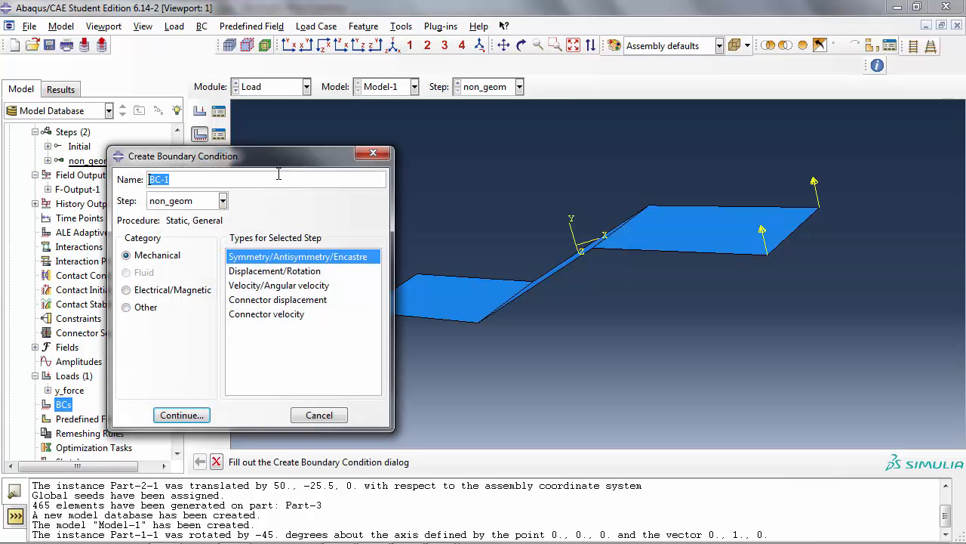
pyautogui.moveTo(287, 159); pyautogui.dragTo(258, 168)
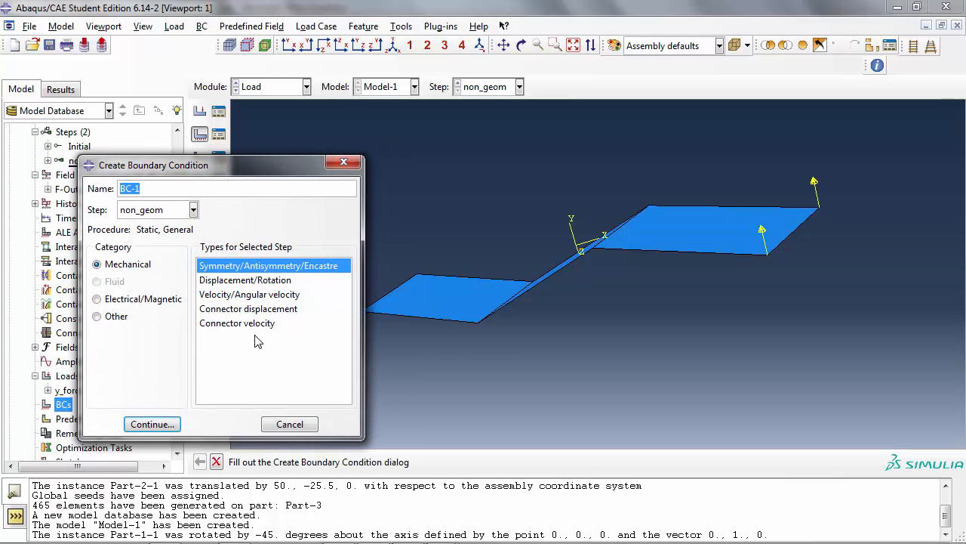
pyautogui.click(155, 424)
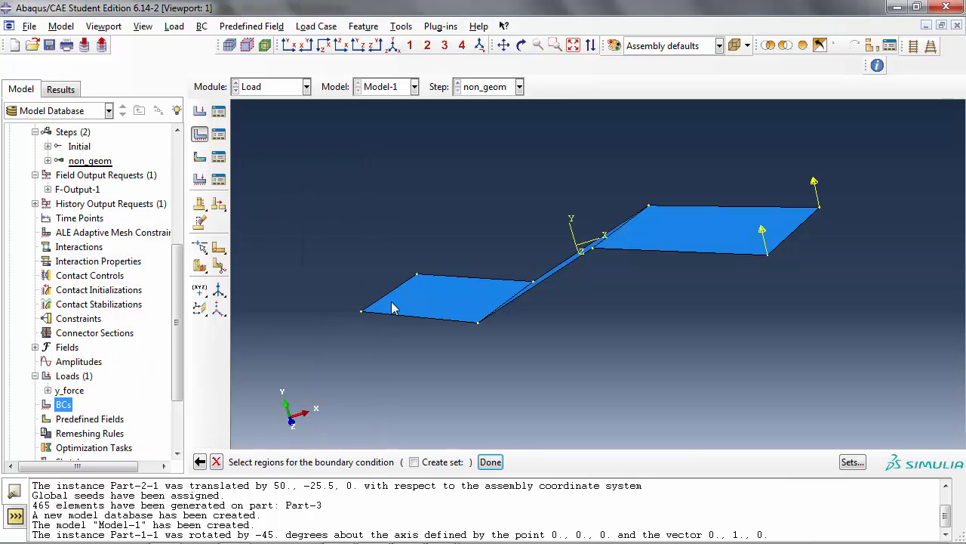
pyautogui.click(398, 287)
pyautogui.click(490, 461)
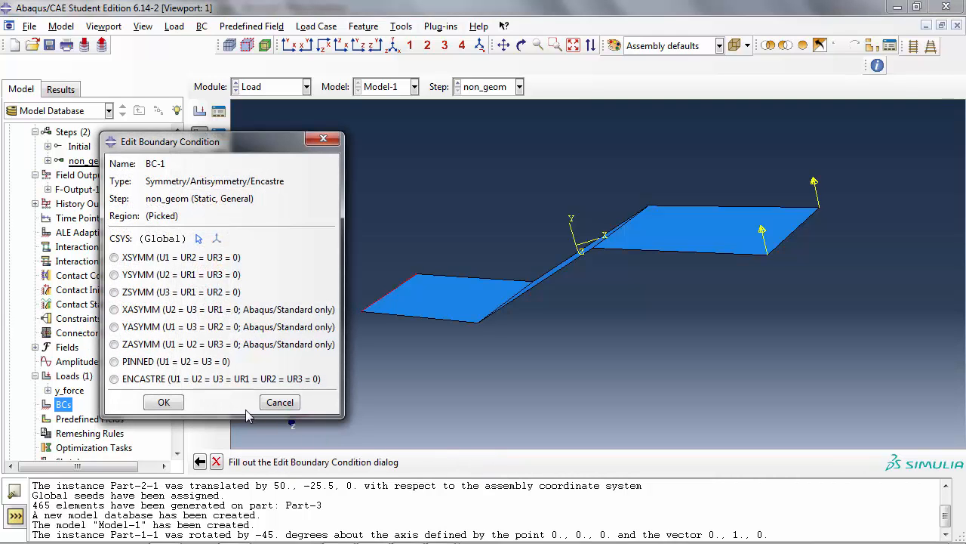
pyautogui.click(161, 380)
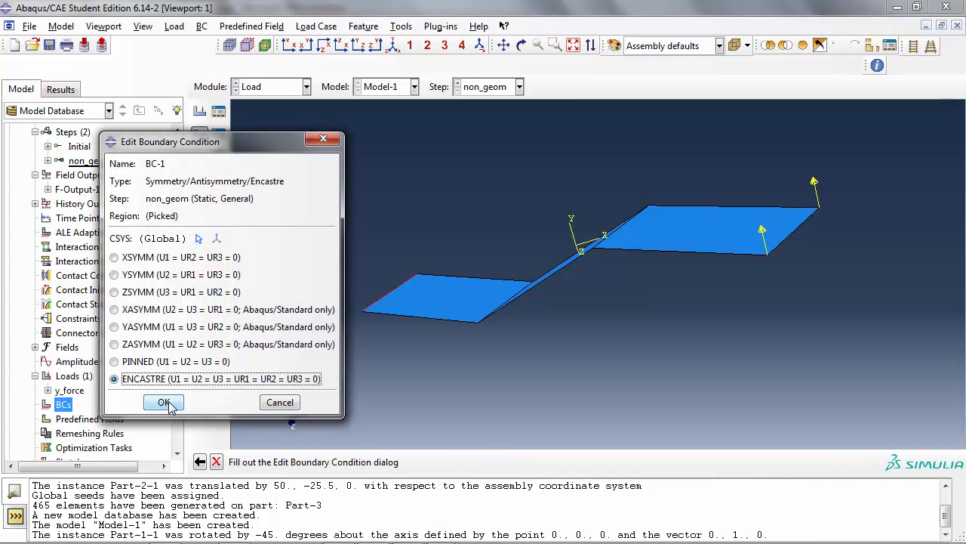
pyautogui.click(168, 403)
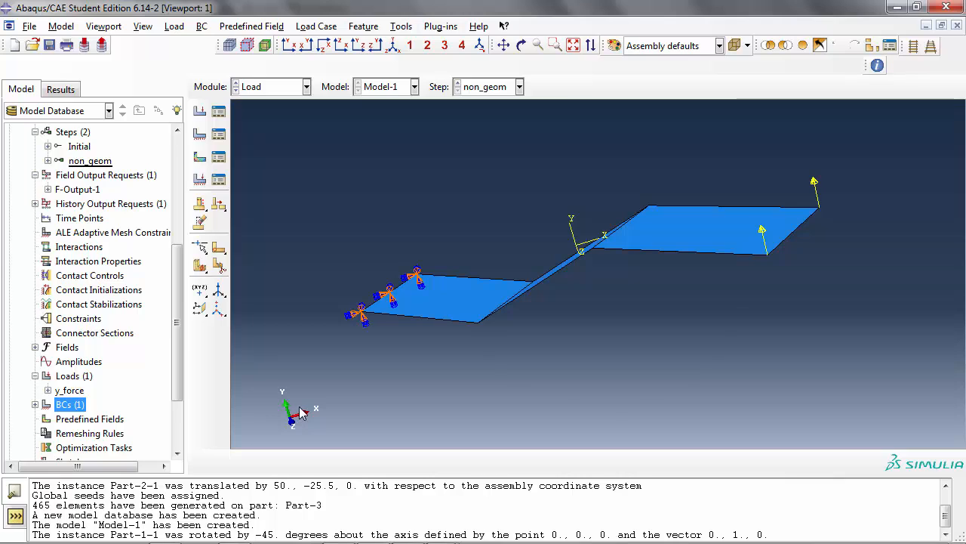
# Step: In the Mesh module, assign standard linear shell elements without reduced integration (S4) to all faces of Part-1
pyautogui.keyDown('ctrl'); pyautogui.keyDown('alt'); pyautogui.moveTo(302, 414); pyautogui.dragTo(334, 398); pyautogui.keyUp('alt'); pyautogui.keyUp('ctrl')
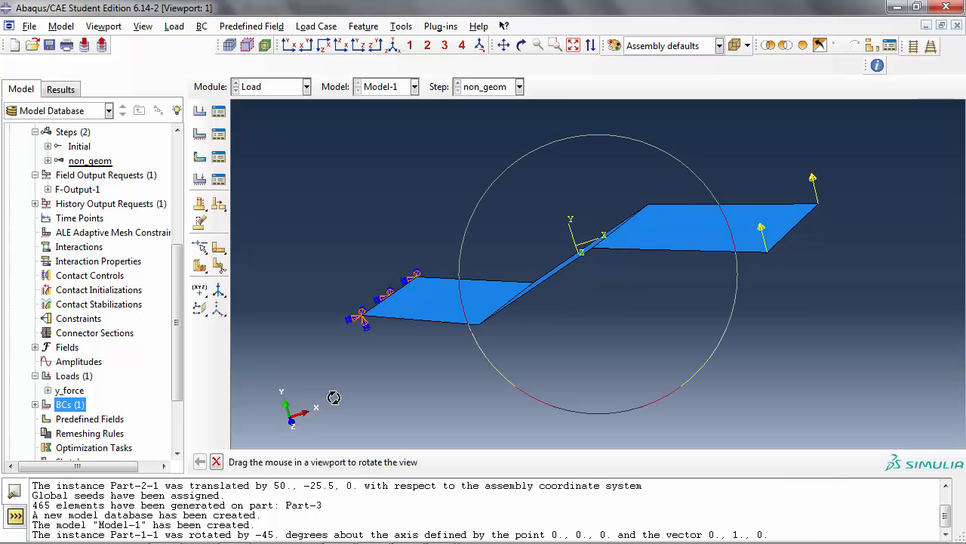
pyautogui.click(285, 88)
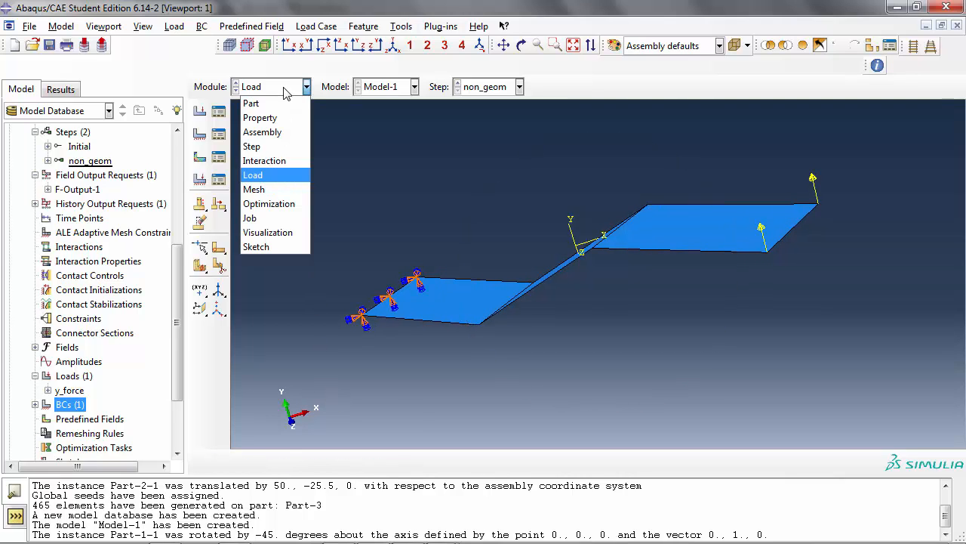
pyautogui.click(263, 189)
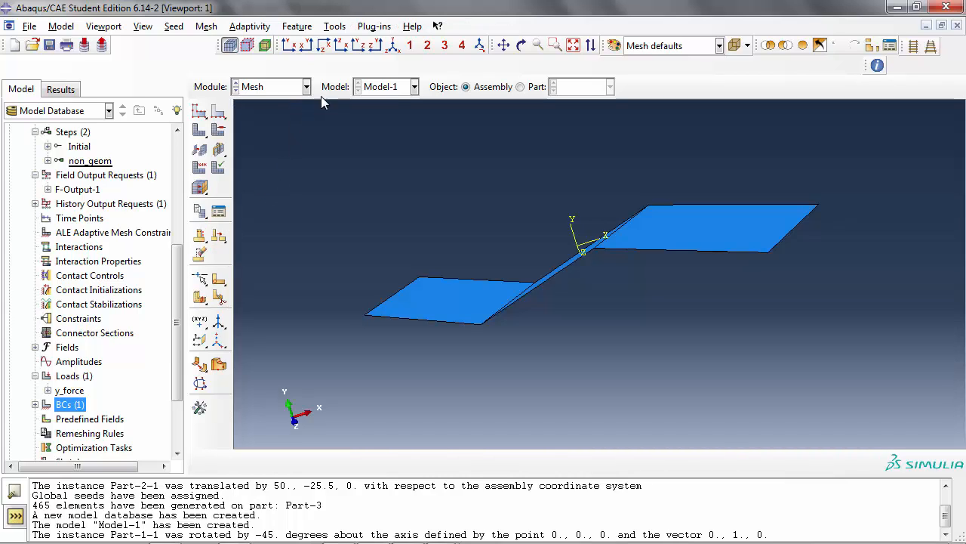
pyautogui.click(520, 87)
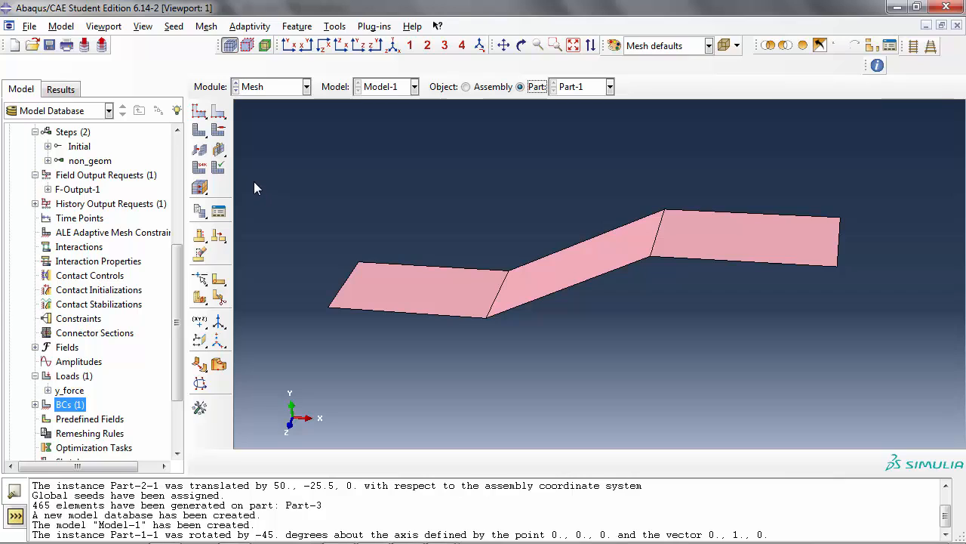
pyautogui.click(200, 168)
pyautogui.moveTo(301, 147); pyautogui.dragTo(858, 365)
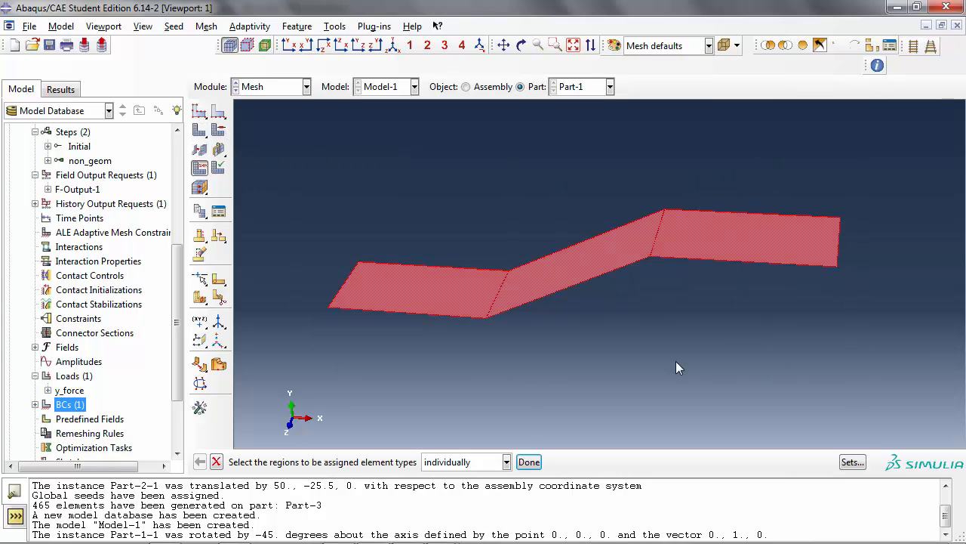
pyautogui.middleClick(648, 363)
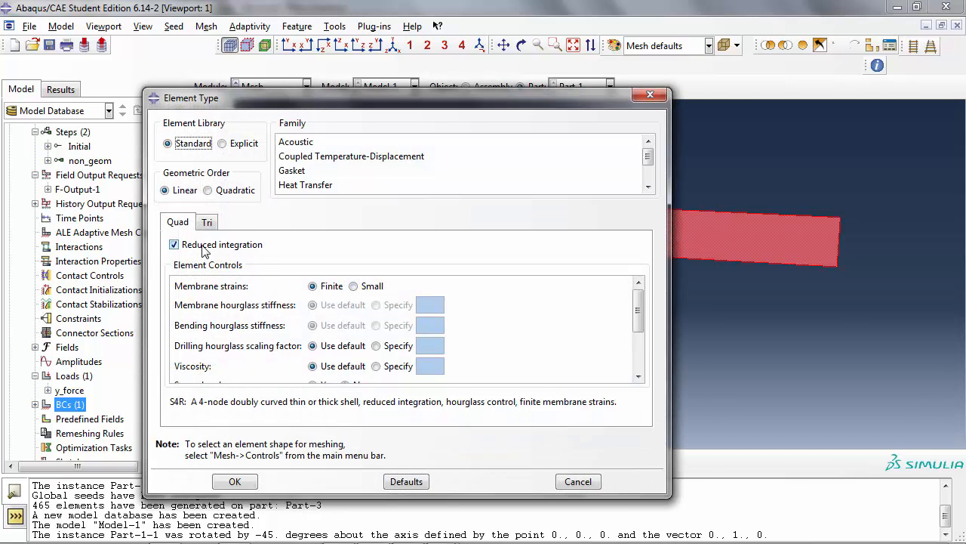
pyautogui.click(174, 244)
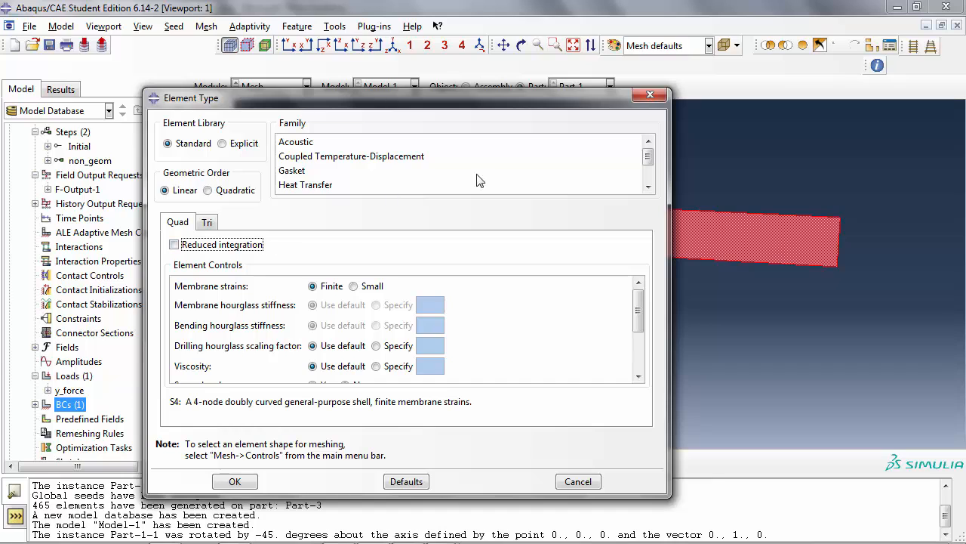
pyautogui.moveTo(648, 157); pyautogui.dragTo(648, 172)
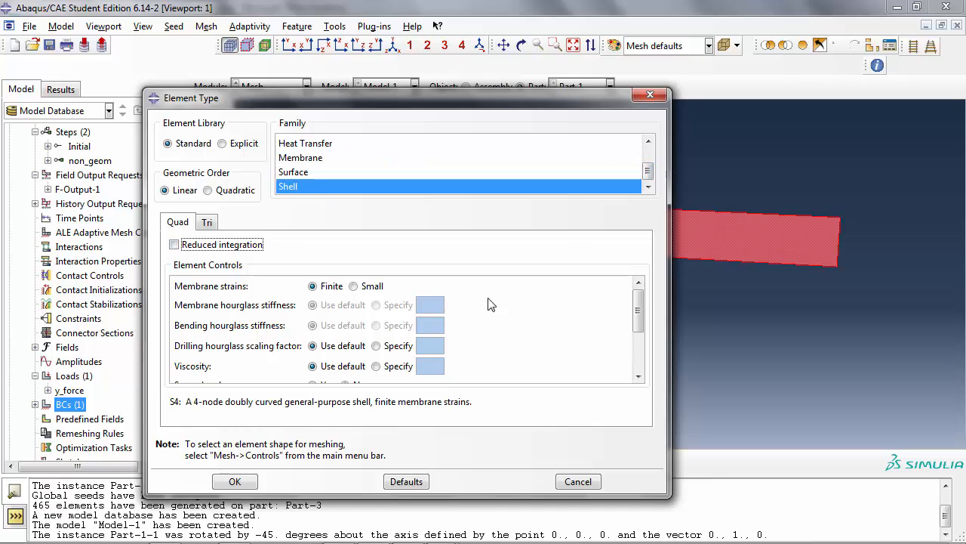
pyautogui.click(235, 482)
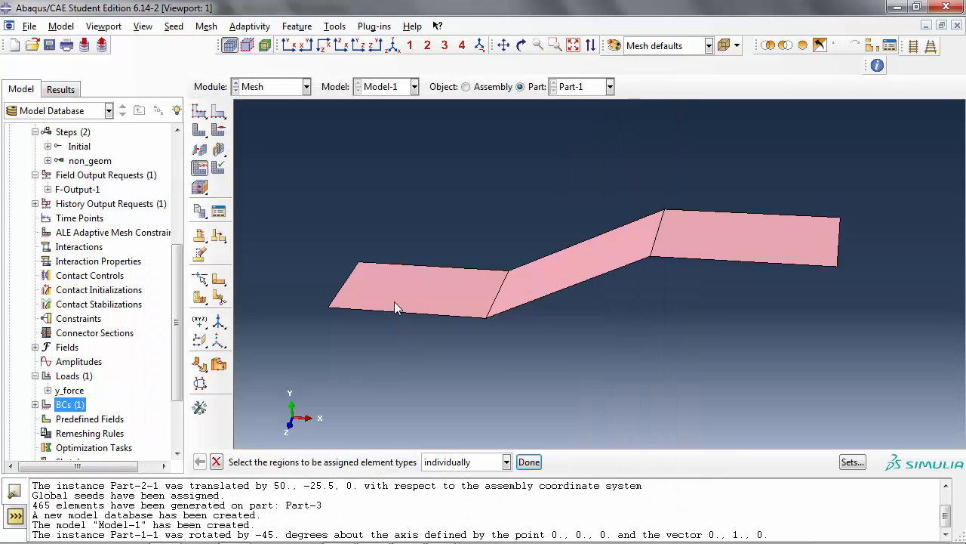
# Step: Set the mesh controls of all Part-1 faces to Quad element shape with the Structured technique
pyautogui.click(218, 131)
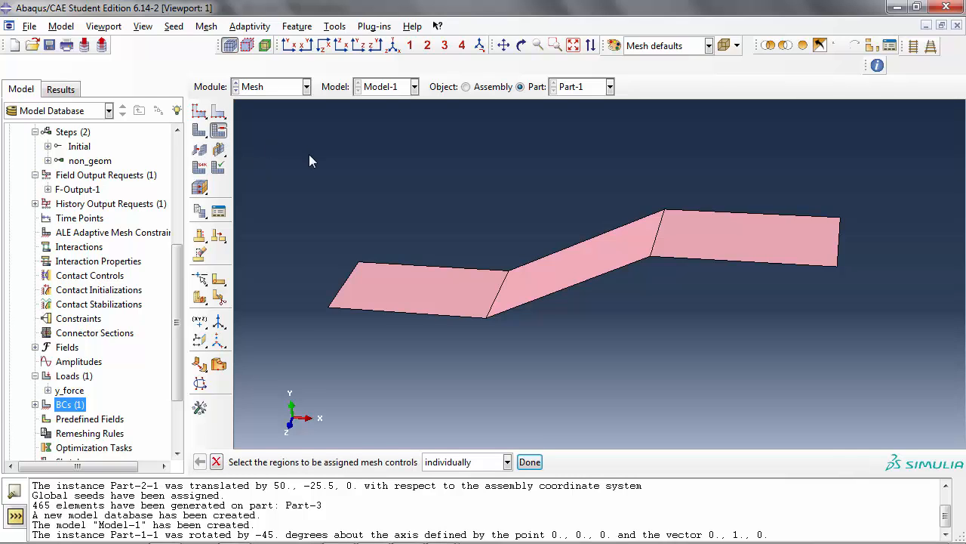
pyautogui.moveTo(309, 154); pyautogui.dragTo(865, 408)
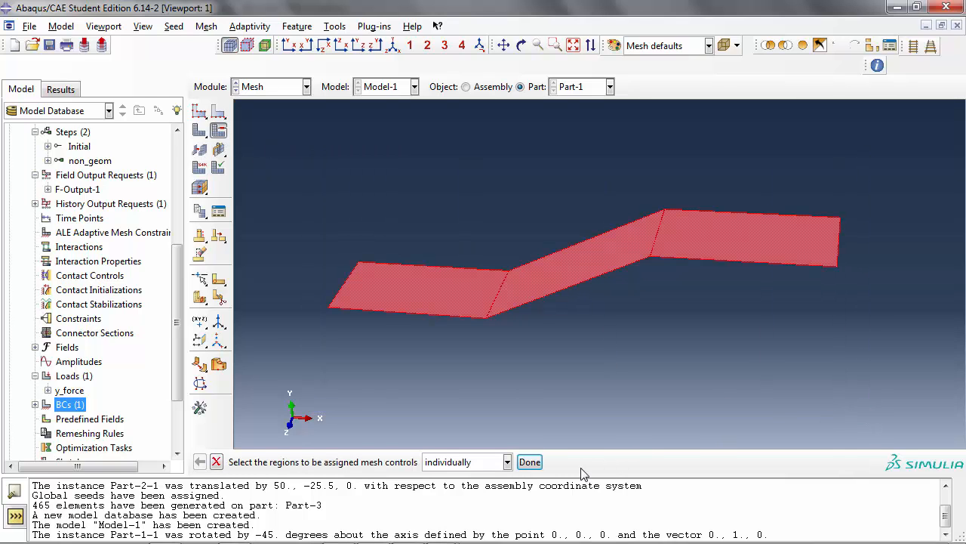
pyautogui.click(531, 462)
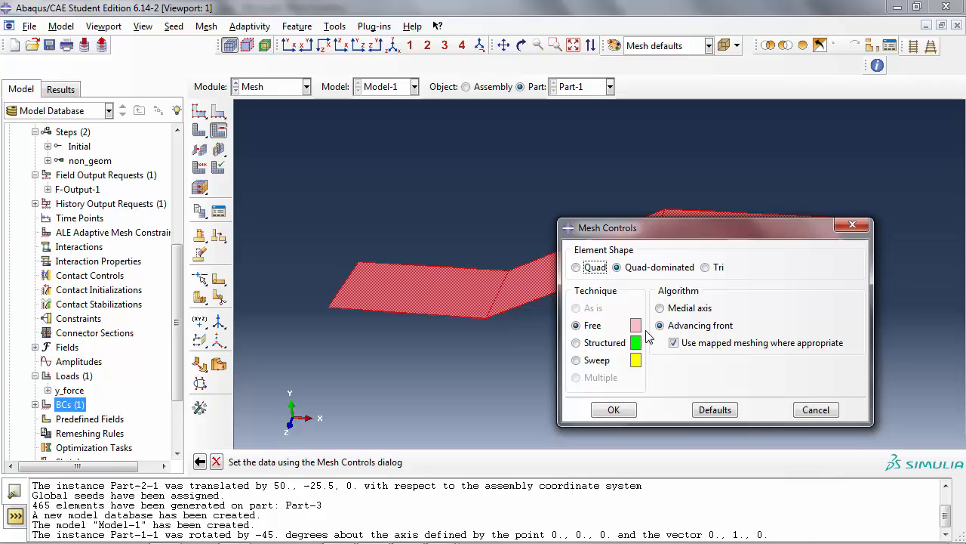
pyautogui.click(590, 269)
pyautogui.click(577, 343)
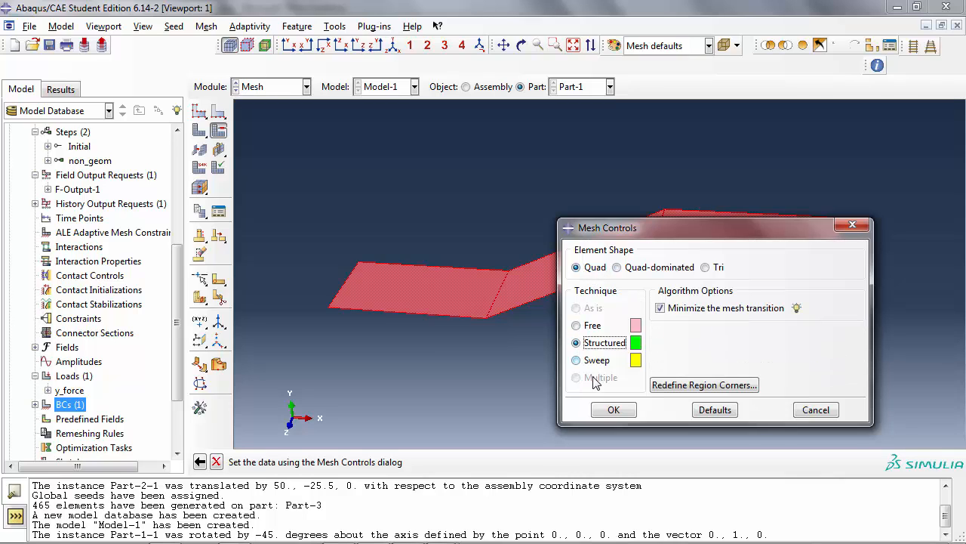
pyautogui.click(613, 411)
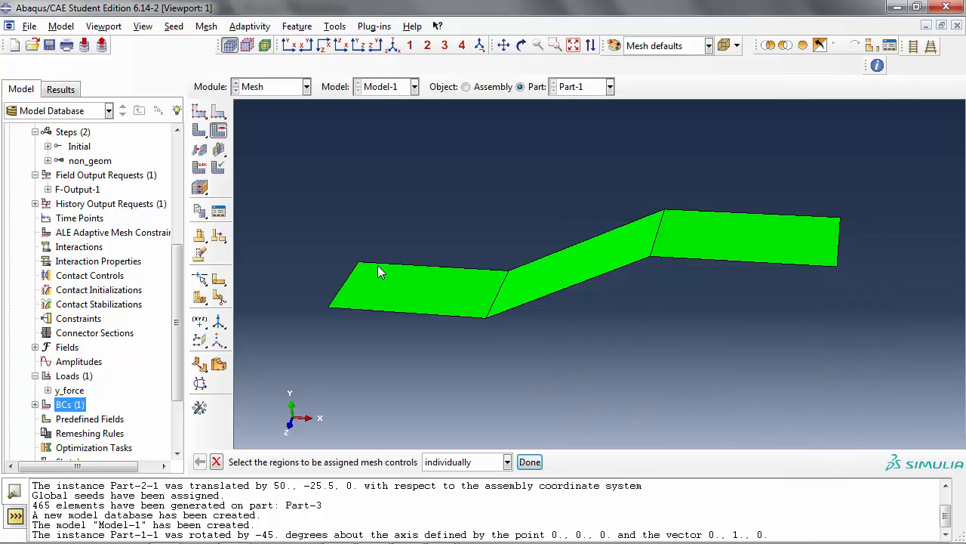
# Step: Seed Part-1 with an approximate global size of 3.5
pyautogui.click(199, 111)
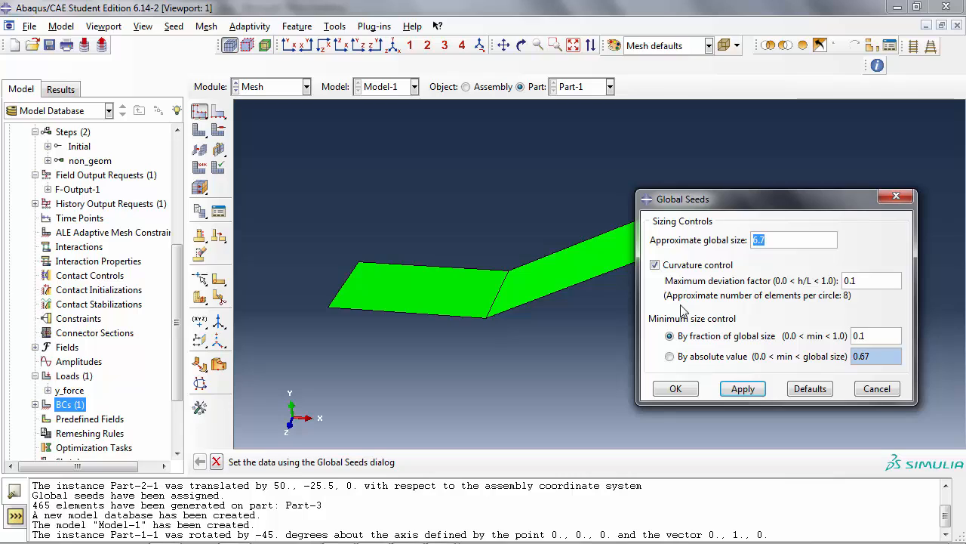
pyautogui.write('3.5')
pyautogui.click(677, 388)
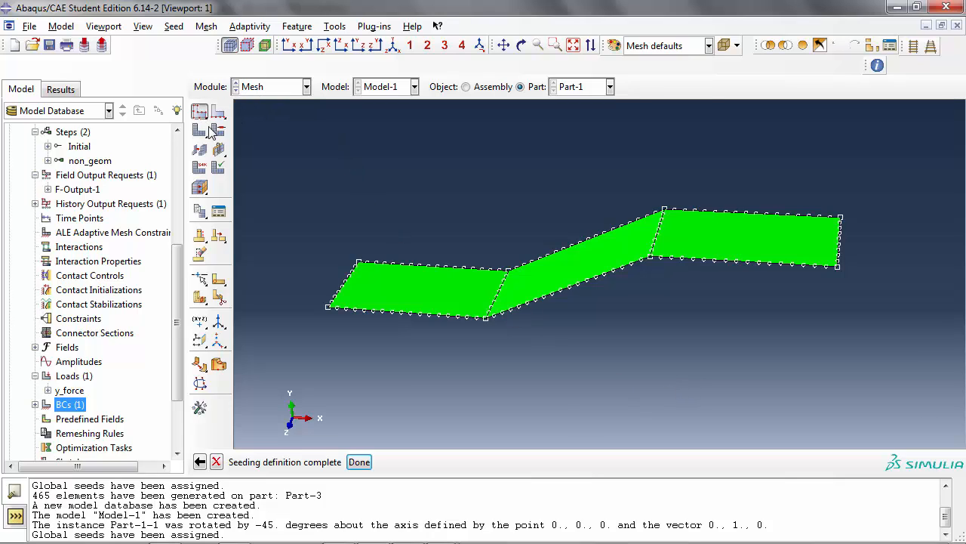
# Step: Reseed Part-1 with an approximate global size of 5
pyautogui.click(200, 461)
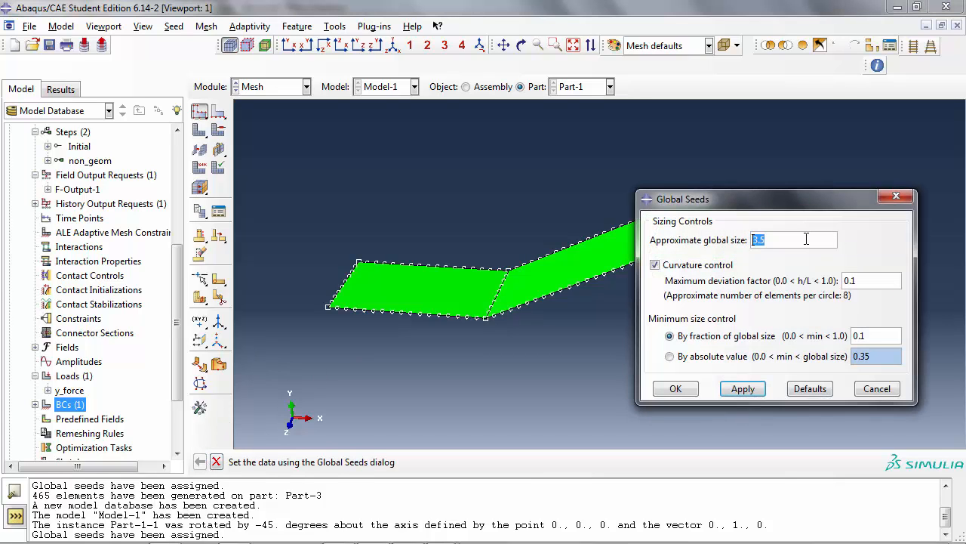
pyautogui.write('5')
pyautogui.click(743, 390)
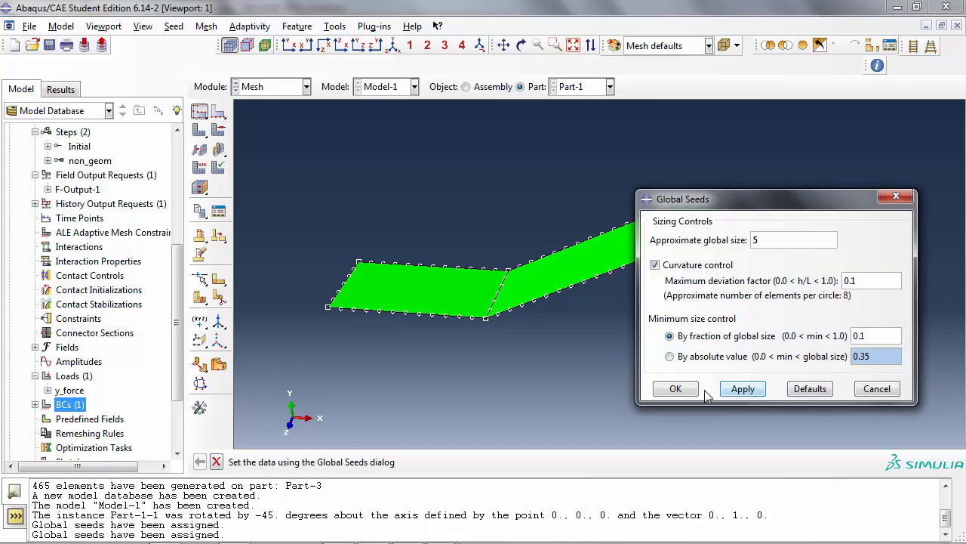
pyautogui.click(676, 389)
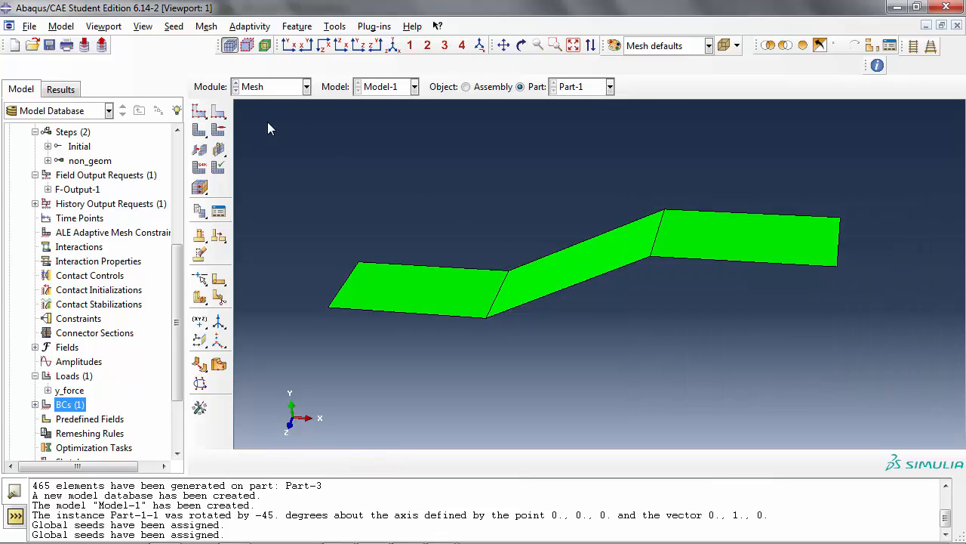
# Step: Generate the mesh on Part-1 and inspect it from another angle
pyautogui.click(194, 128)
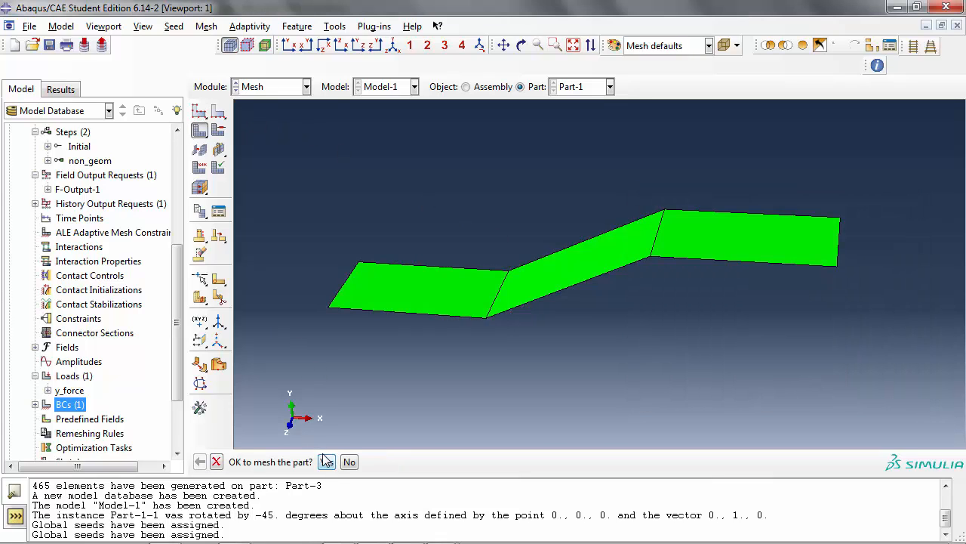
pyautogui.click(325, 460)
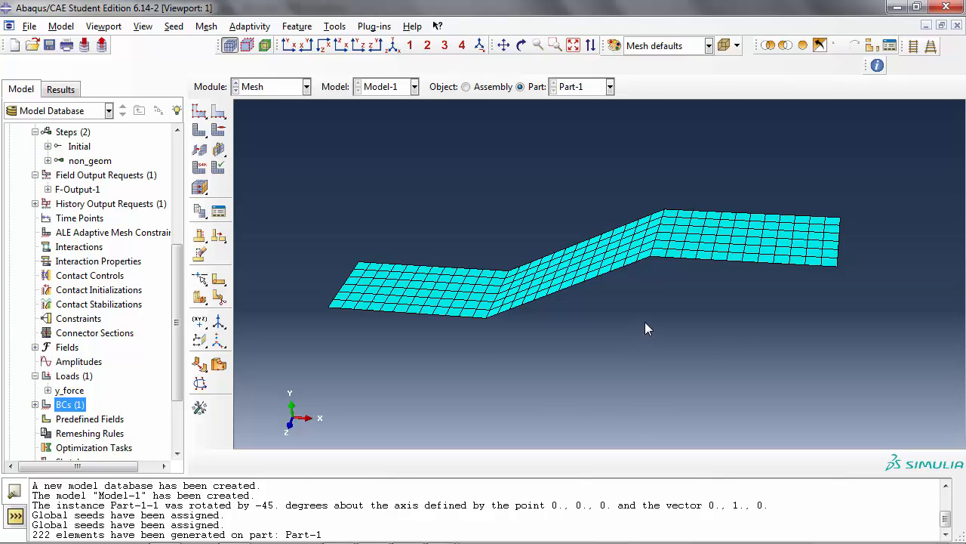
pyautogui.keyDown('ctrl'); pyautogui.keyDown('alt'); pyautogui.moveTo(645, 321); pyautogui.dragTo(587, 325); pyautogui.keyUp('alt'); pyautogui.keyUp('ctrl')
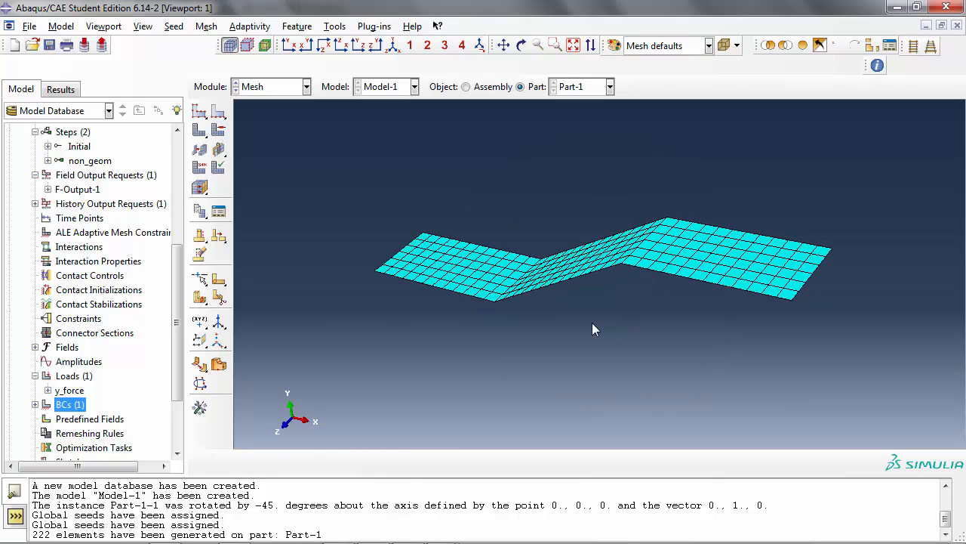
pyautogui.scroll(2, 592, 322)
pyautogui.scroll(-2, 593, 324)
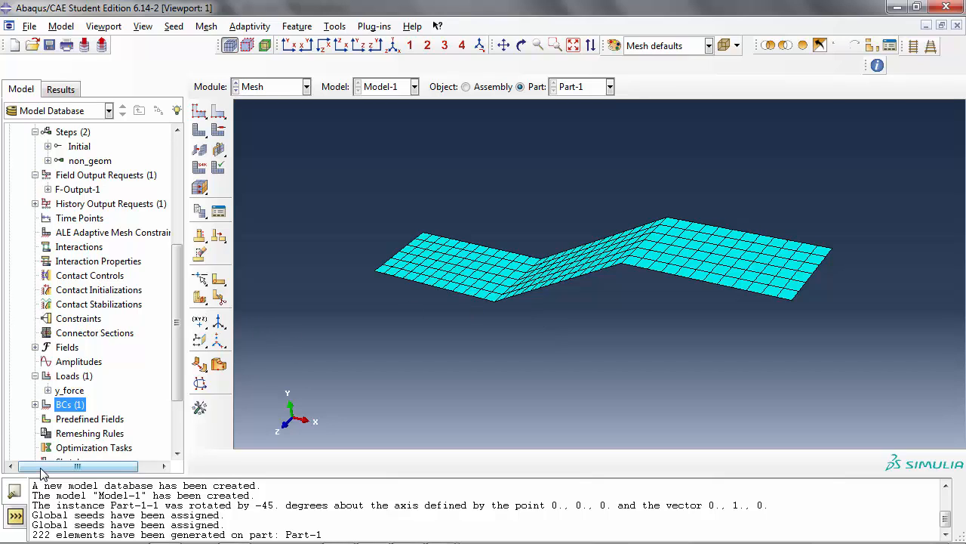
# Step: Start saving the model database under a new name and create the directory geom_nonlinearity in C:\abaqus_files\me465_565\winter16
pyautogui.click(30, 25)
pyautogui.click(53, 134)
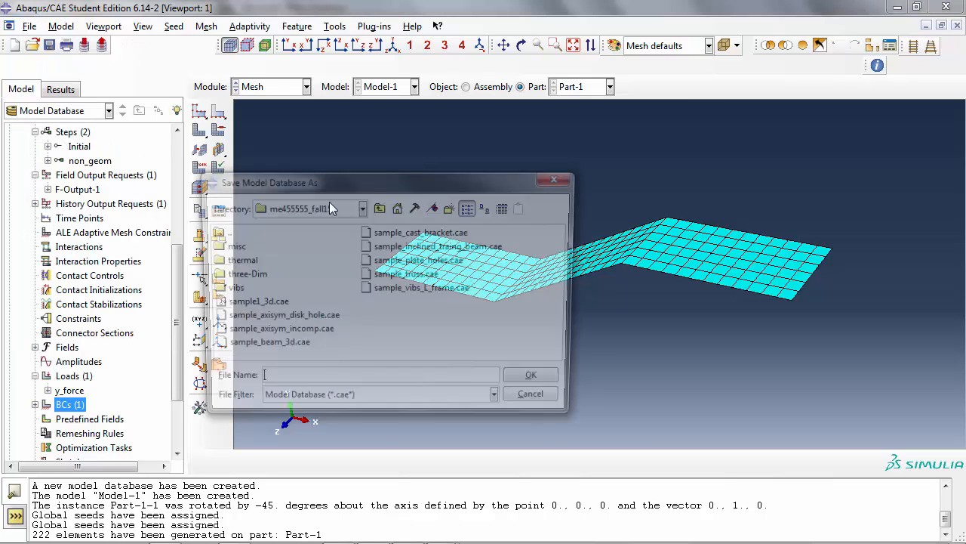
pyautogui.click(362, 207)
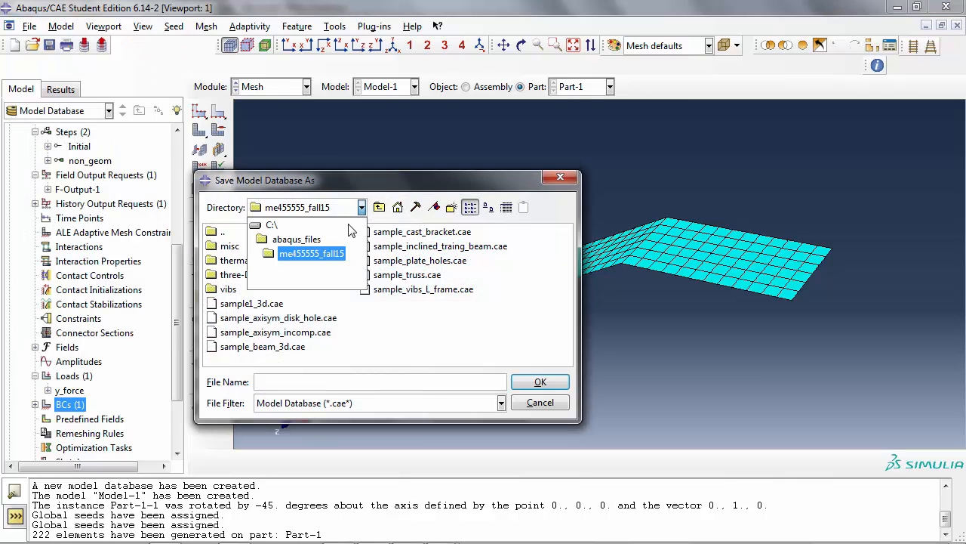
pyautogui.click(297, 239)
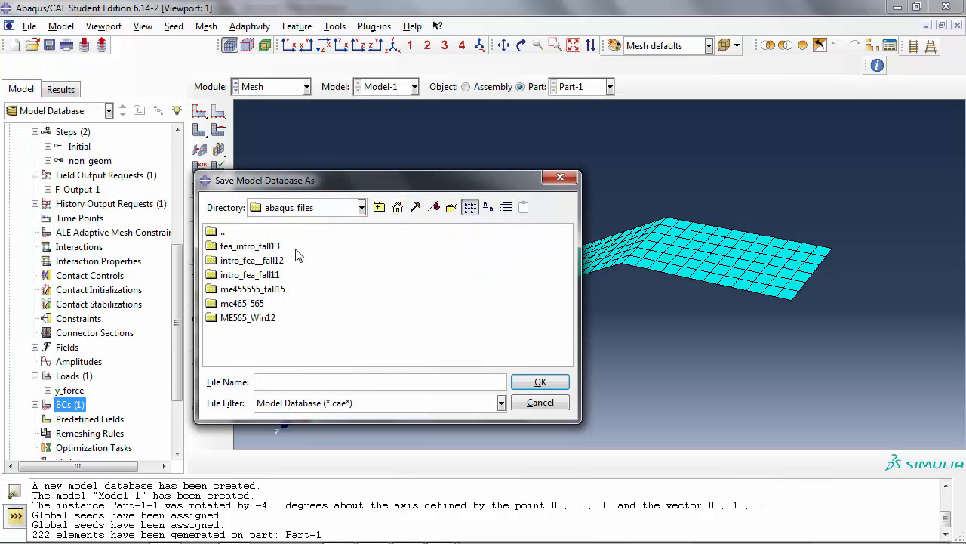
pyautogui.doubleClick(265, 302)
pyautogui.click(249, 246)
pyautogui.doubleClick(249, 246)
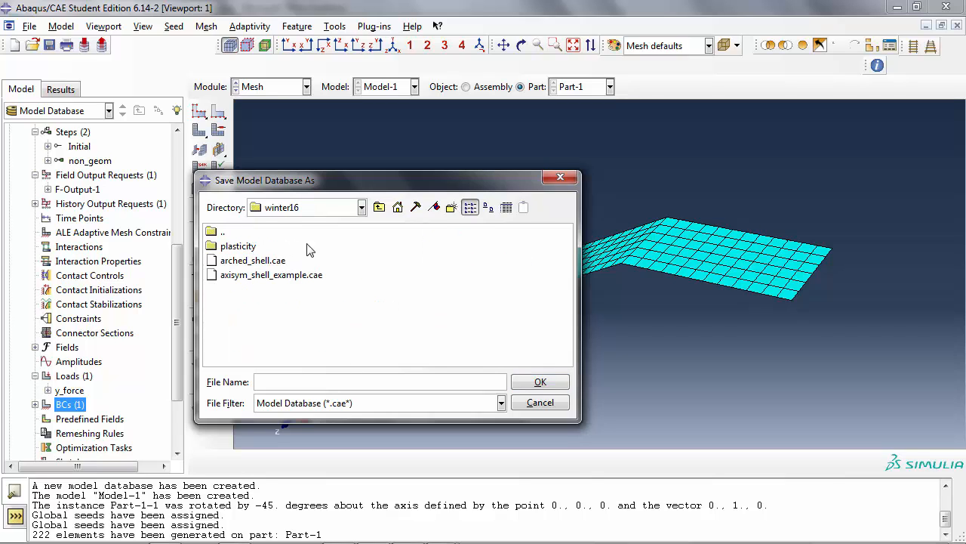
pyautogui.click(452, 208)
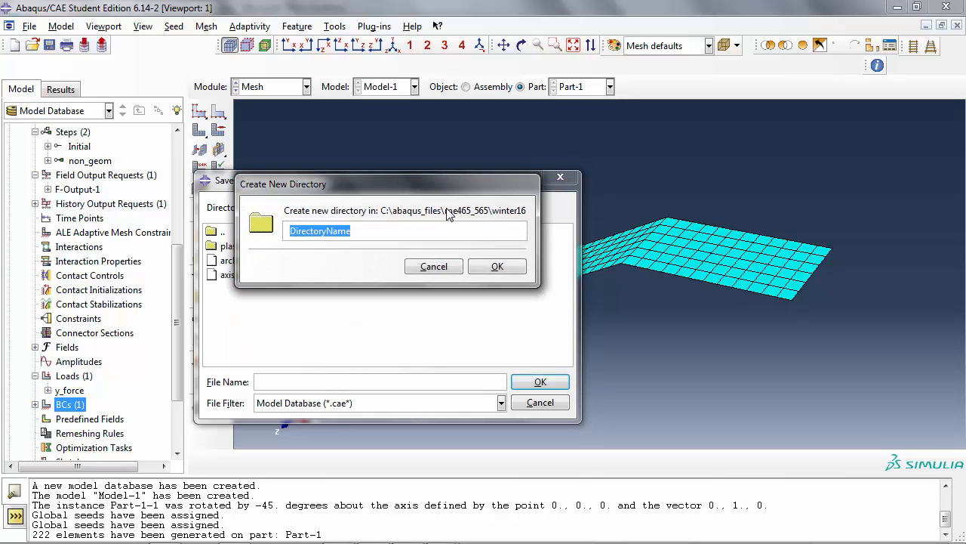
pyautogui.write('geom_nonlinearity')
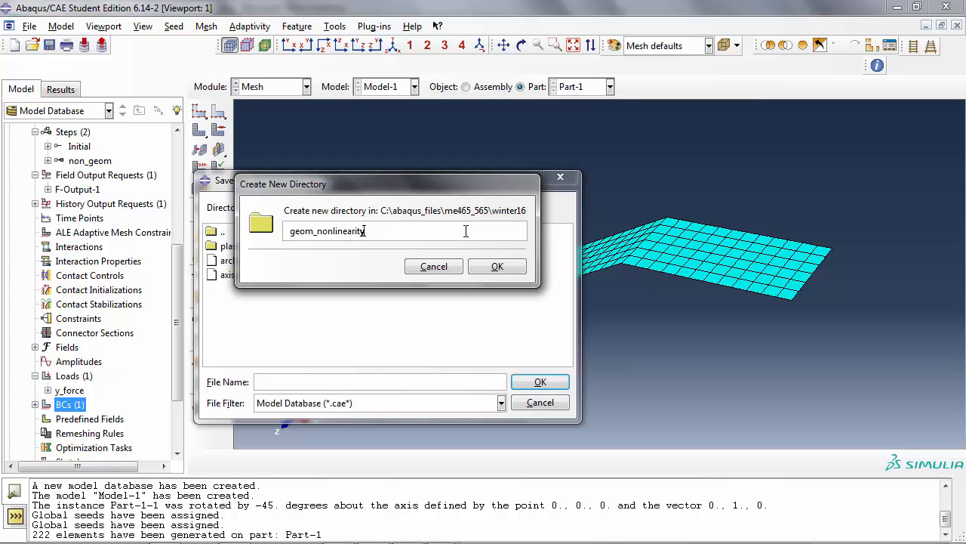
pyautogui.click(497, 268)
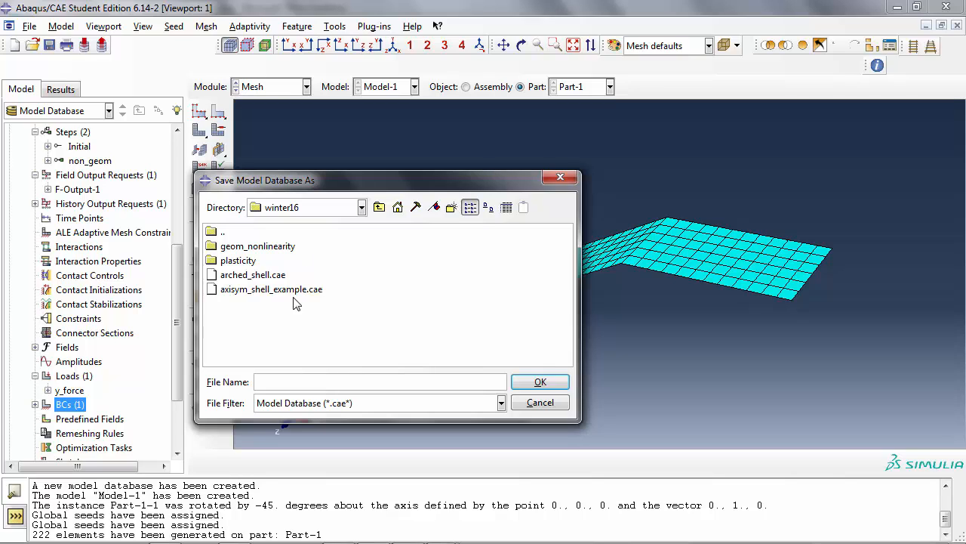
# Step: Save the model database as z_shaped_NAFEMS_bench in the geom_nonlinearity directory
pyautogui.click(273, 381)
pyautogui.doubleClick(277, 247)
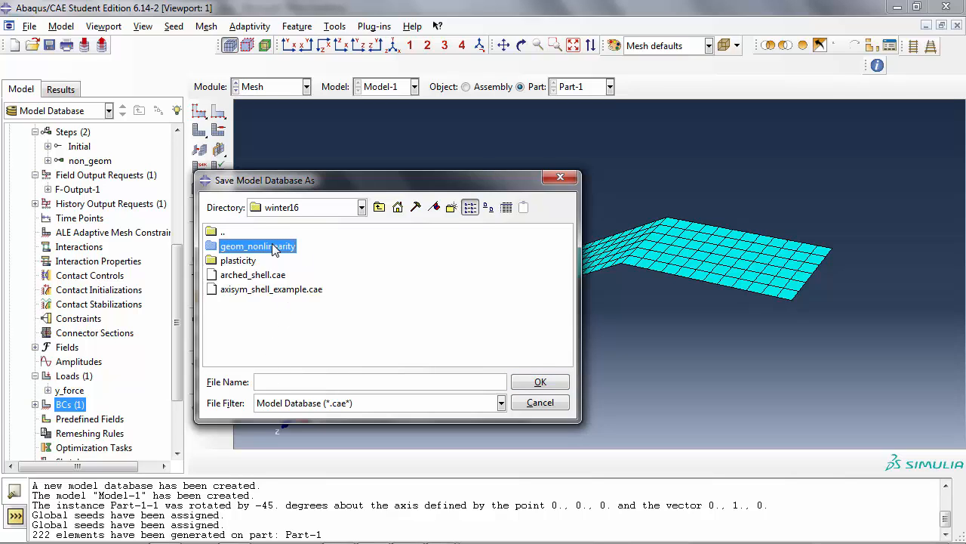
pyautogui.click(269, 375)
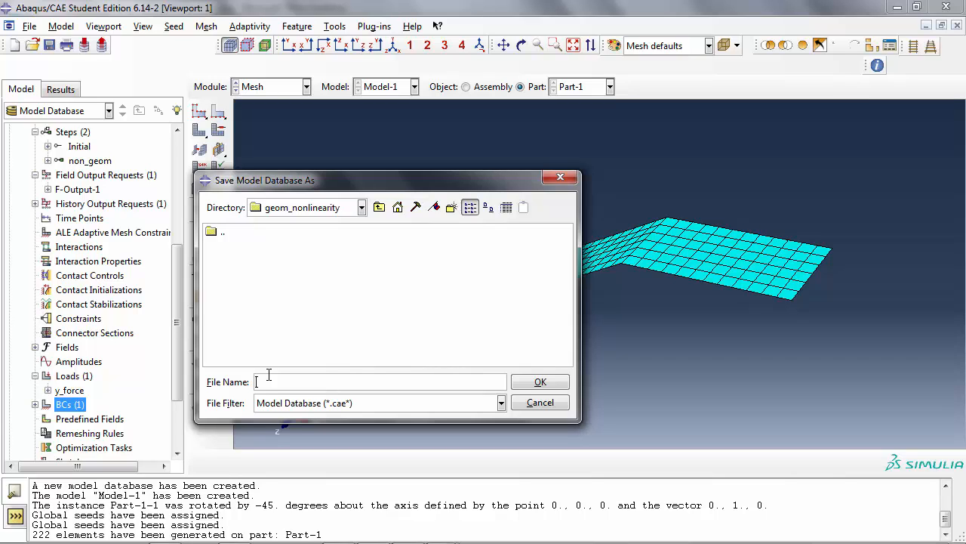
pyautogui.write('z_shaped_NAFEMS_=')
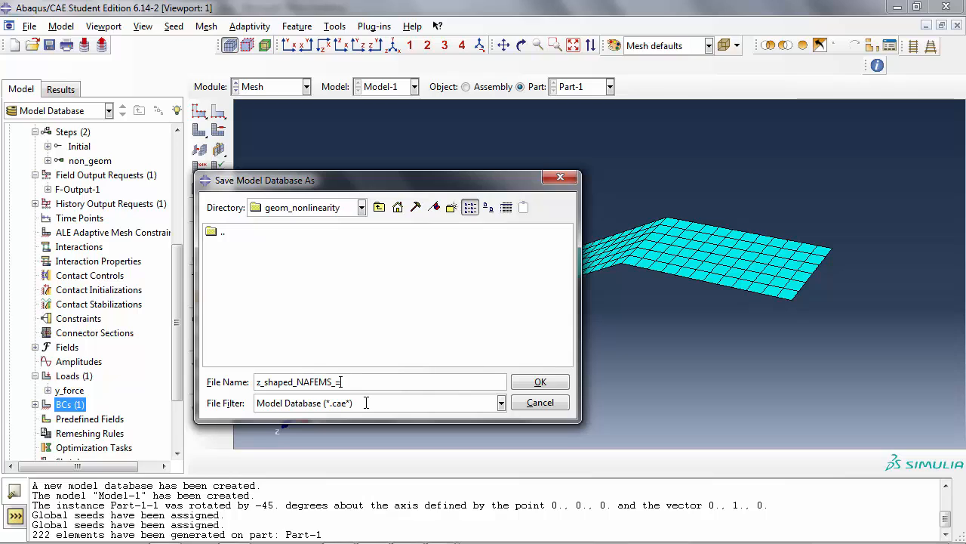
pyautogui.press('BackSpace')
pyautogui.write('ch')
pyautogui.click(546, 384)
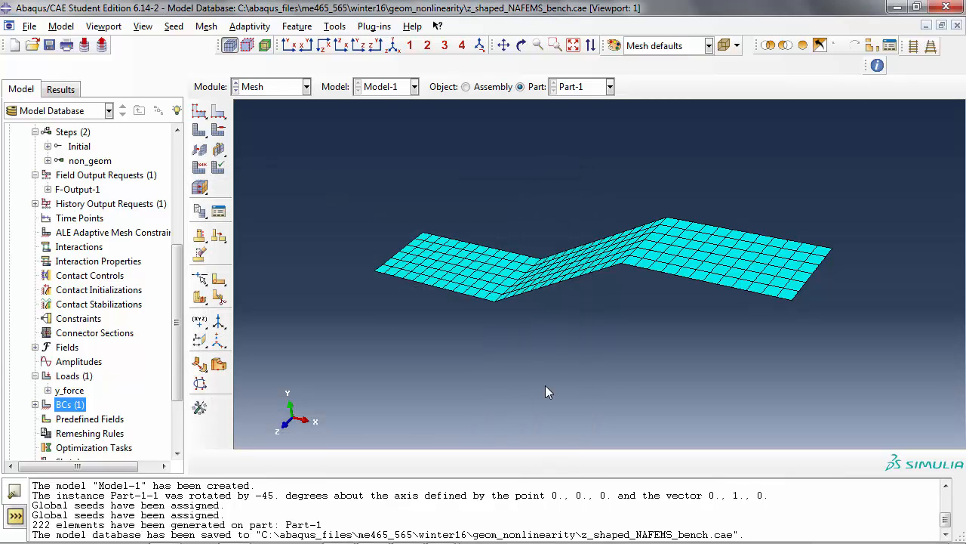
# Step: Create a full analysis job named soln_z_shaped_bemch for Model-1 with default settings and save the model database
pyautogui.scroll(-1, 545, 385)
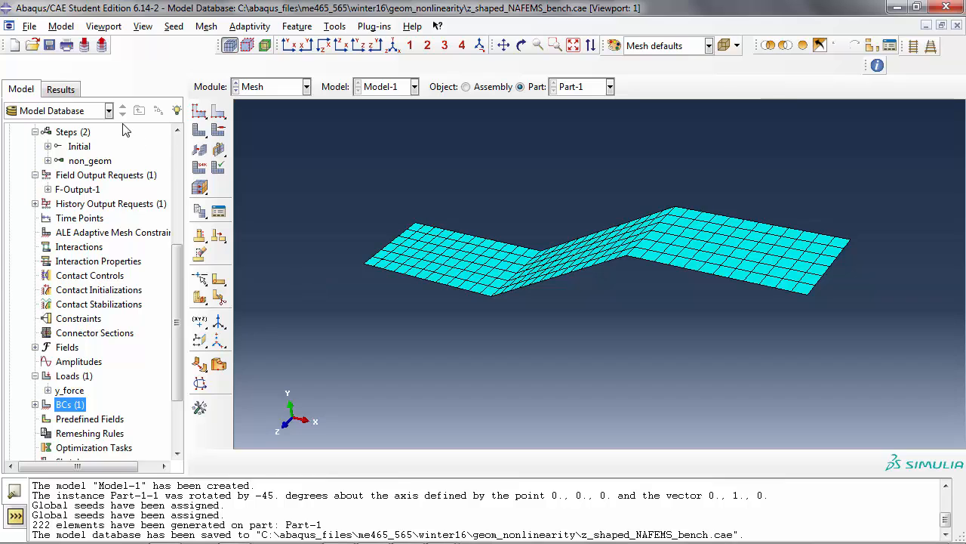
pyautogui.scroll(-3, 125, 252)
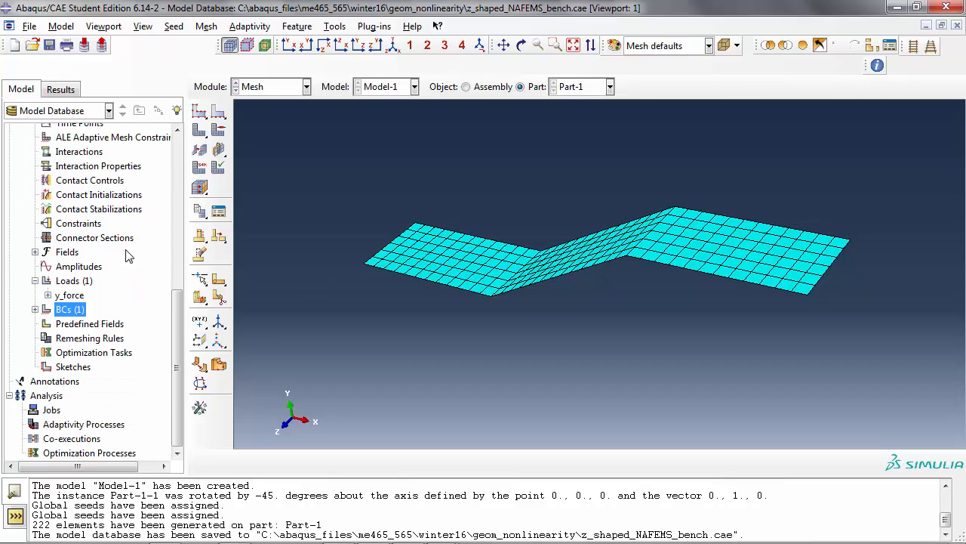
pyautogui.click(48, 410)
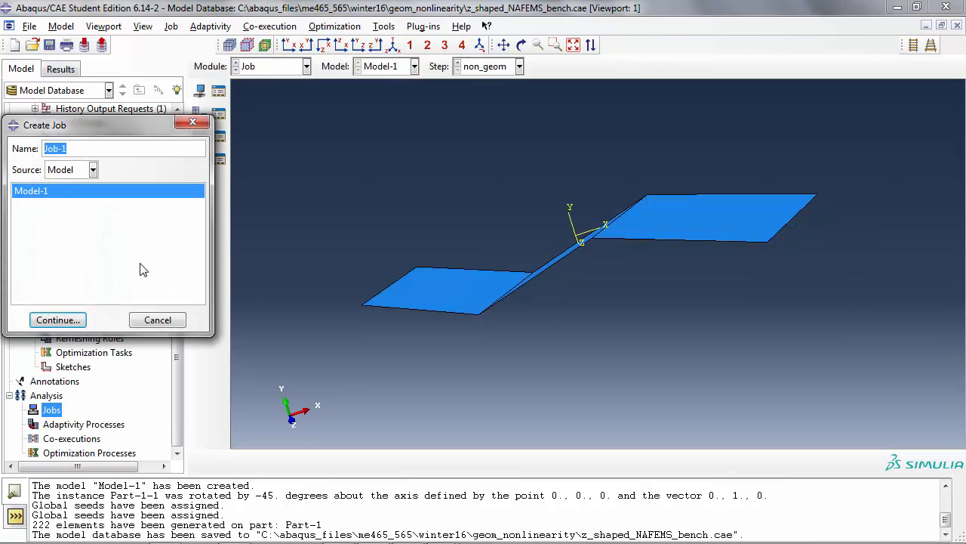
pyautogui.write('z')
pyautogui.write('oln_z_shaped_b')
pyautogui.write('enc')
pyautogui.click(57, 320)
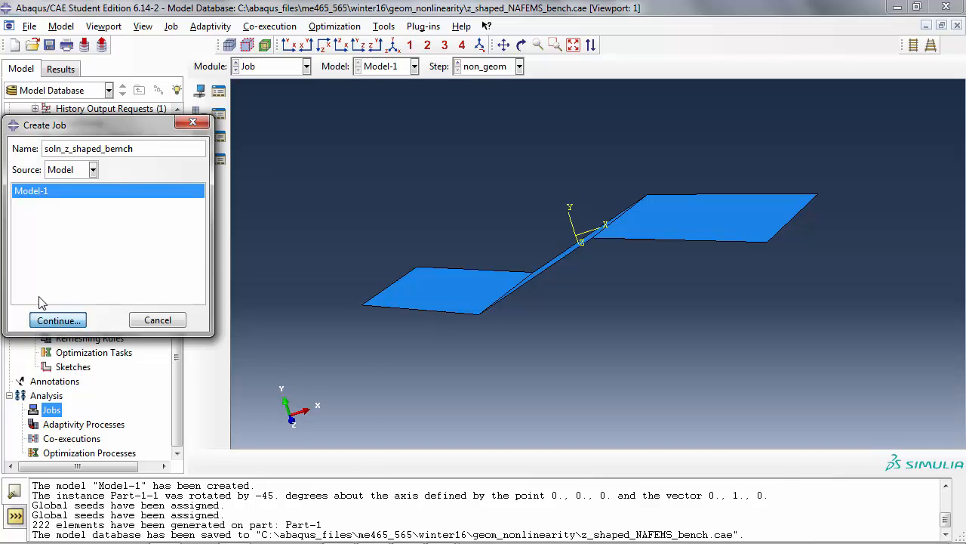
pyautogui.click(87, 503)
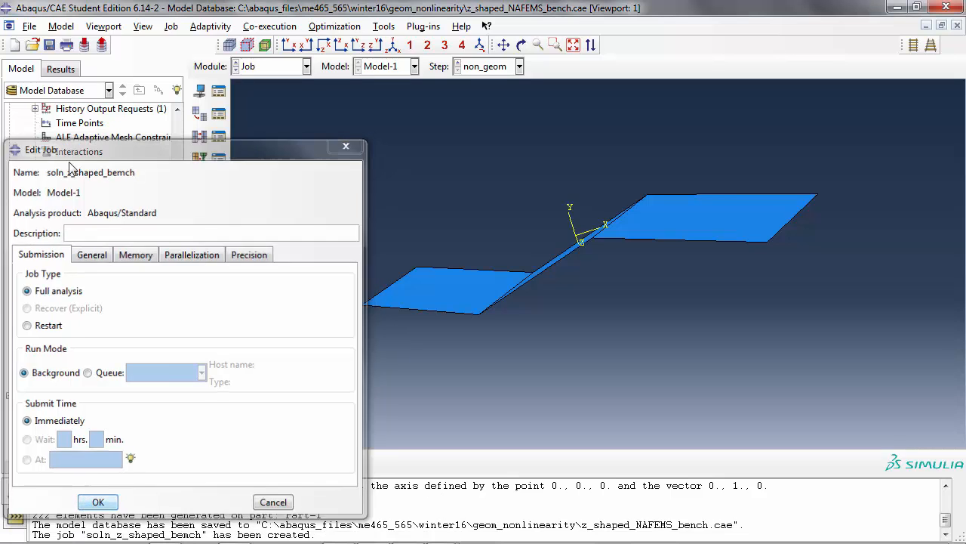
pyautogui.click(50, 46)
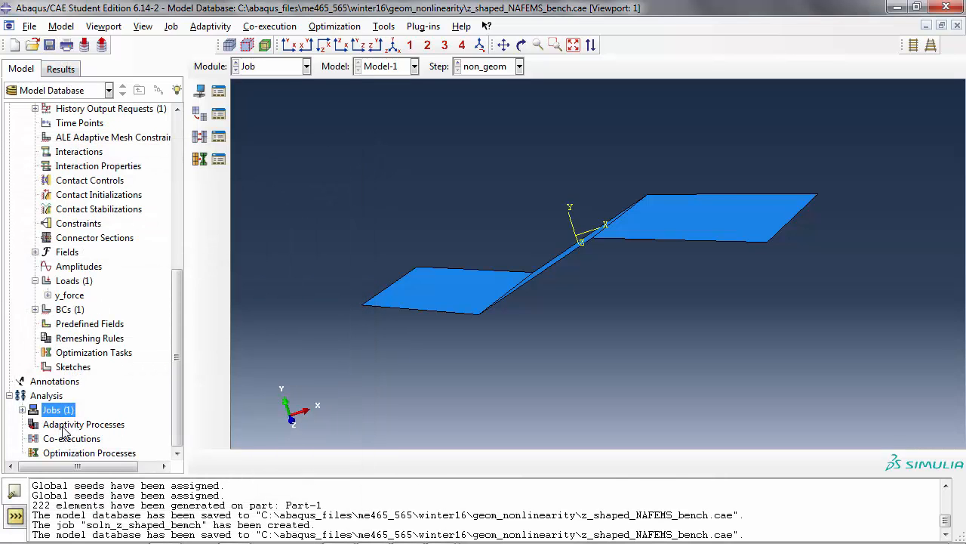
# Step: Submit the job soln_z_shaped_bemch and open its monitor, enlarging the window to show more of the log
pyautogui.click(22, 409)
pyautogui.rightClick(65, 425)
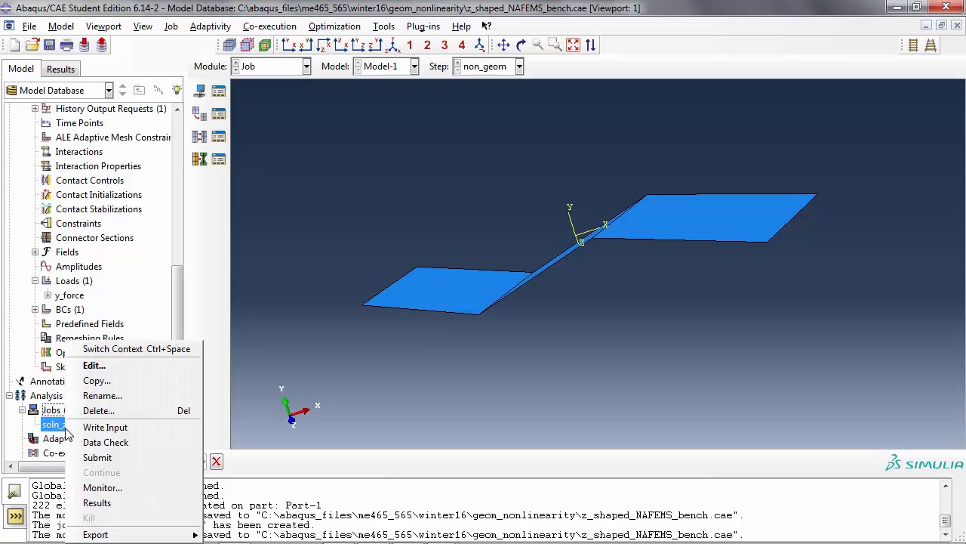
pyautogui.click(104, 457)
pyautogui.rightClick(103, 428)
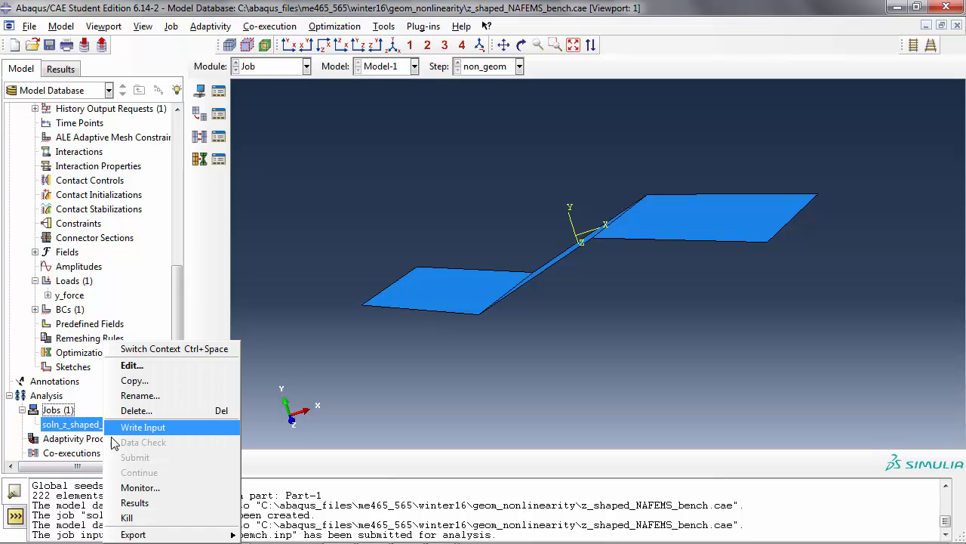
pyautogui.click(125, 489)
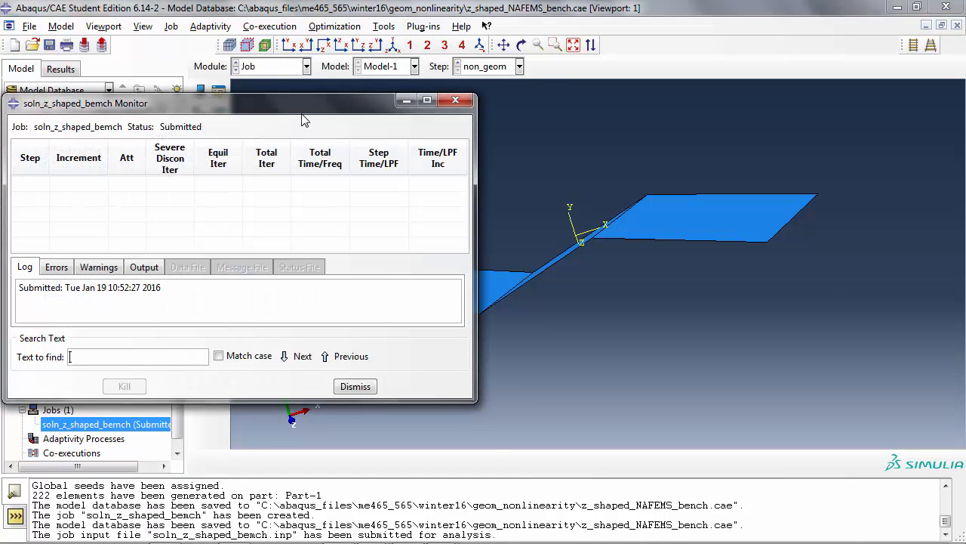
pyautogui.moveTo(332, 100); pyautogui.dragTo(372, 45)
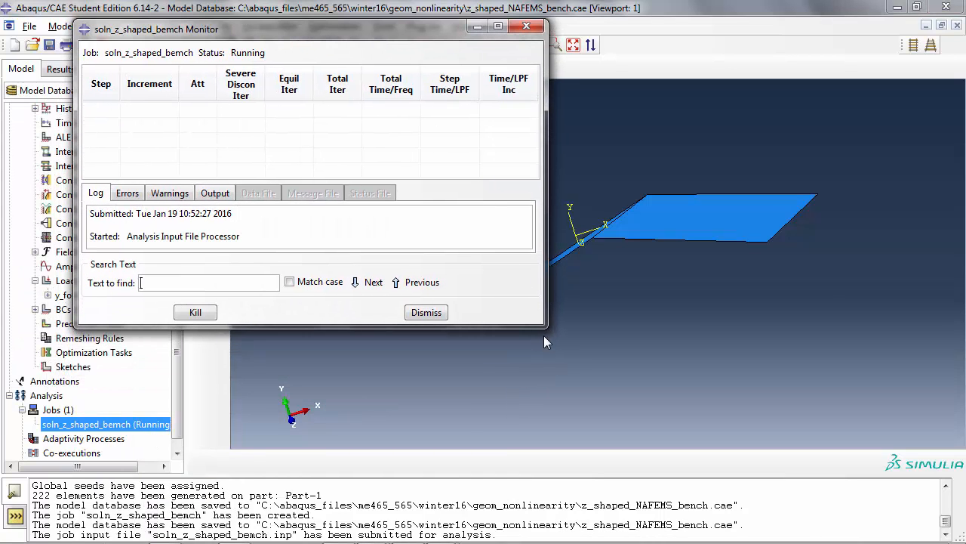
pyautogui.moveTo(544, 328); pyautogui.dragTo(518, 503)
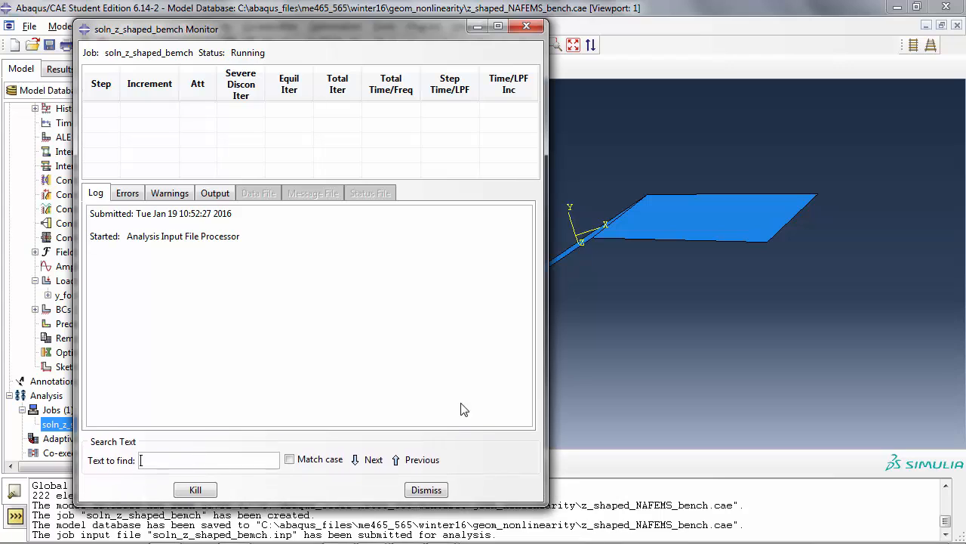
# Step: Examine the job's warnings and the iterations, attempts and time increments of the nonlinear solution, and close the monitor
pyautogui.click(190, 197)
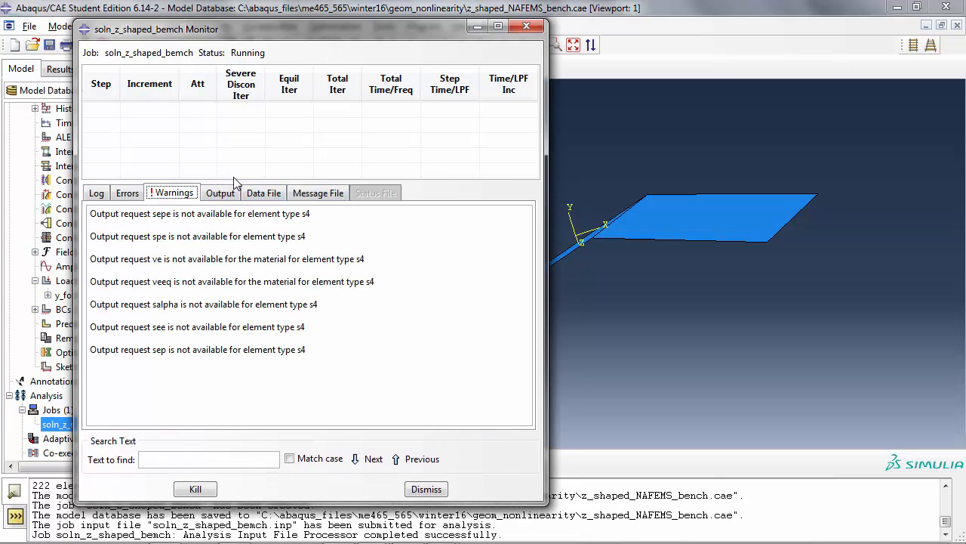
pyautogui.moveTo(234, 180); pyautogui.dragTo(232, 330)
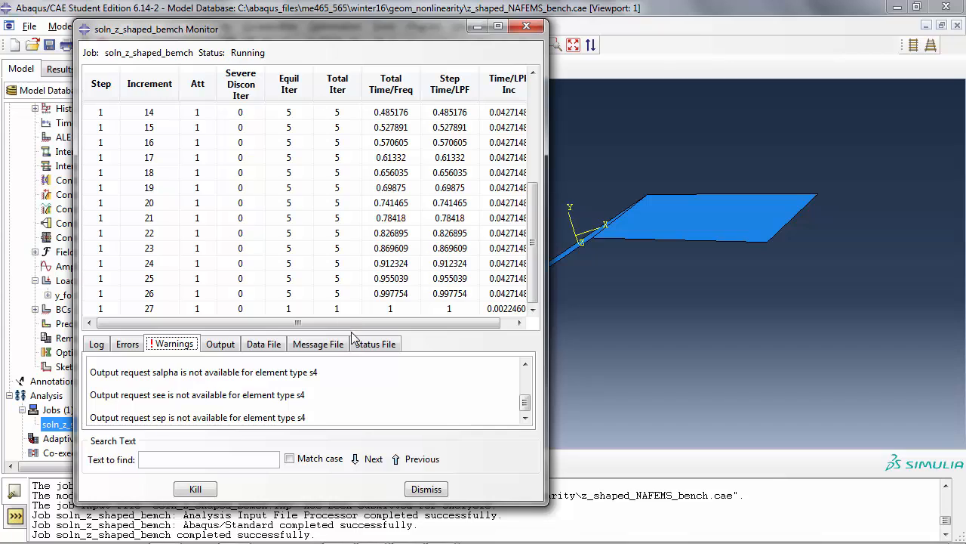
pyautogui.moveTo(543, 503); pyautogui.dragTo(533, 516)
pyautogui.moveTo(375, 331); pyautogui.dragTo(375, 370)
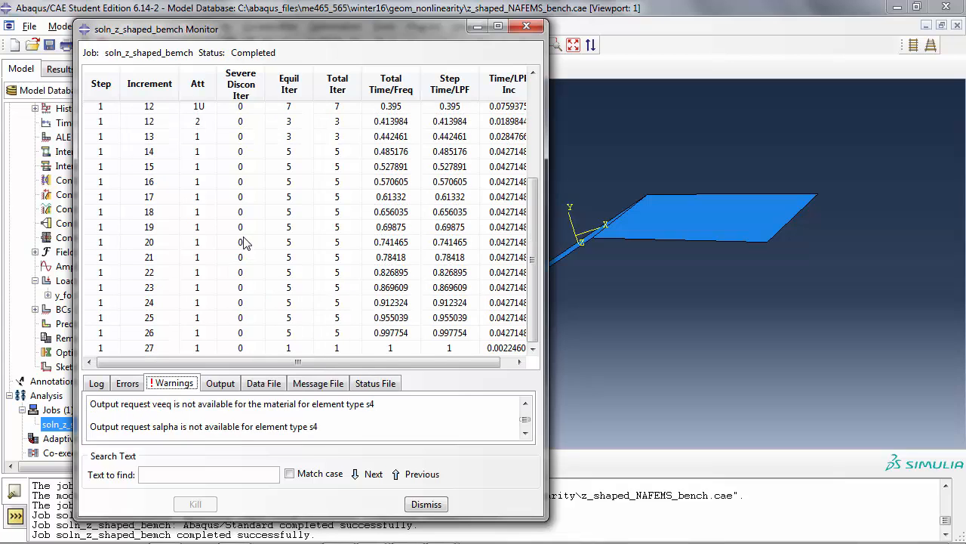
pyautogui.scroll(3, 265, 234)
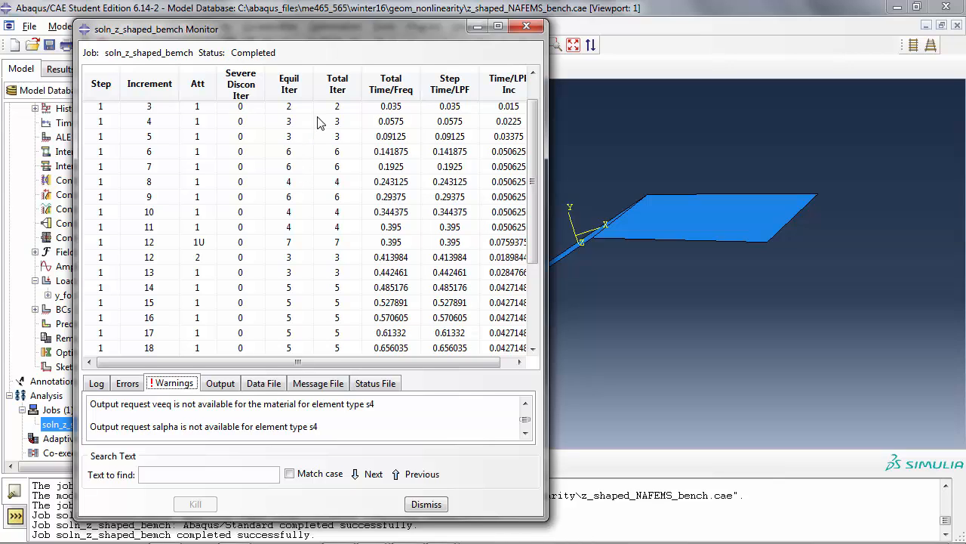
pyautogui.scroll(-2, 366, 140)
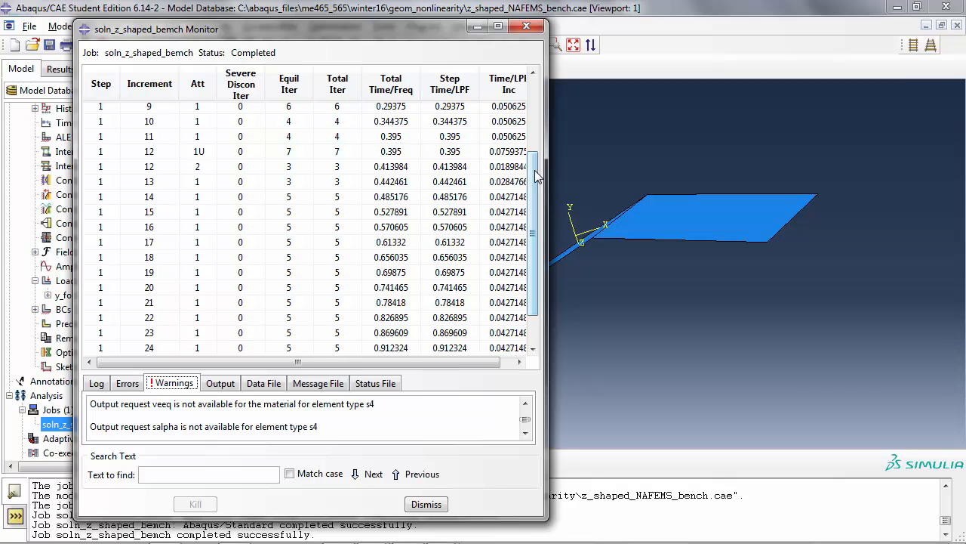
pyautogui.moveTo(546, 169); pyautogui.dragTo(601, 170)
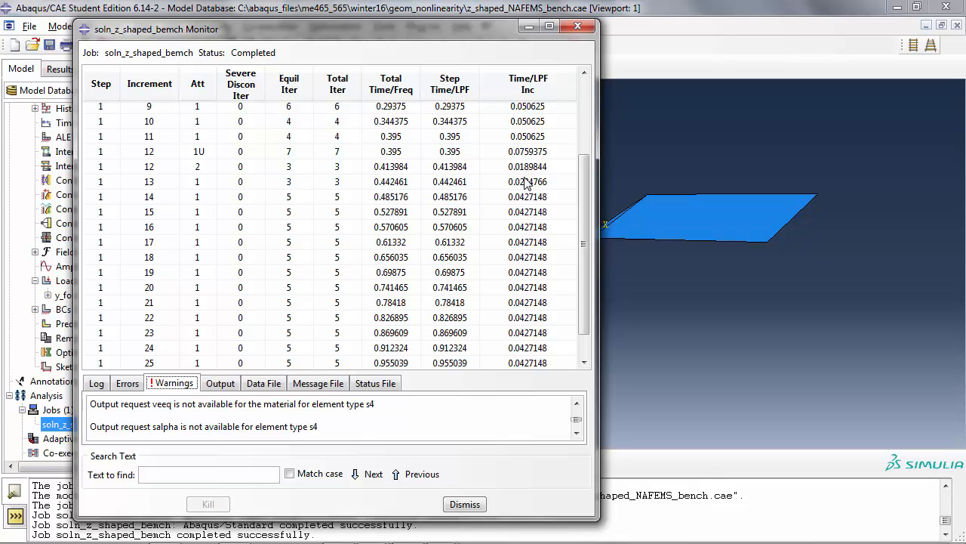
pyautogui.scroll(-1, 572, 196)
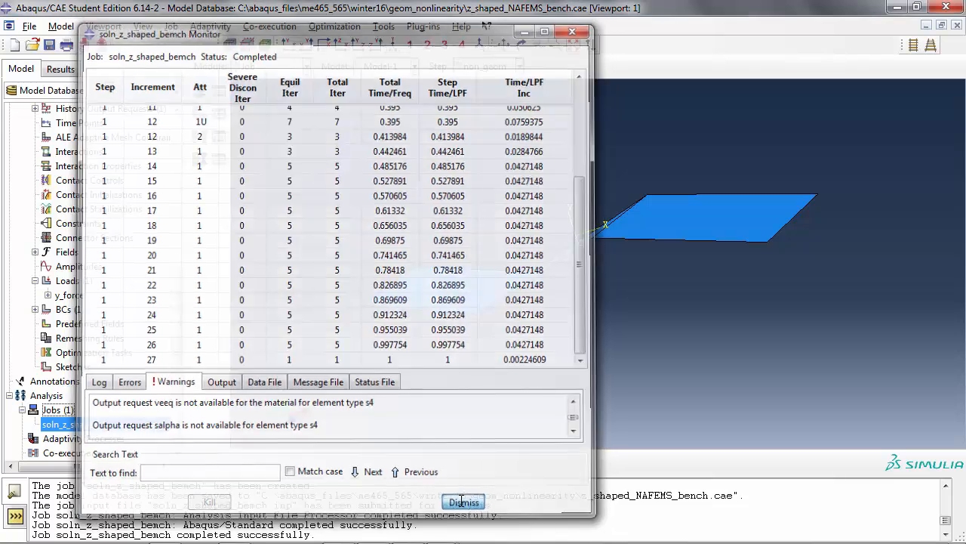
pyautogui.click(464, 504)
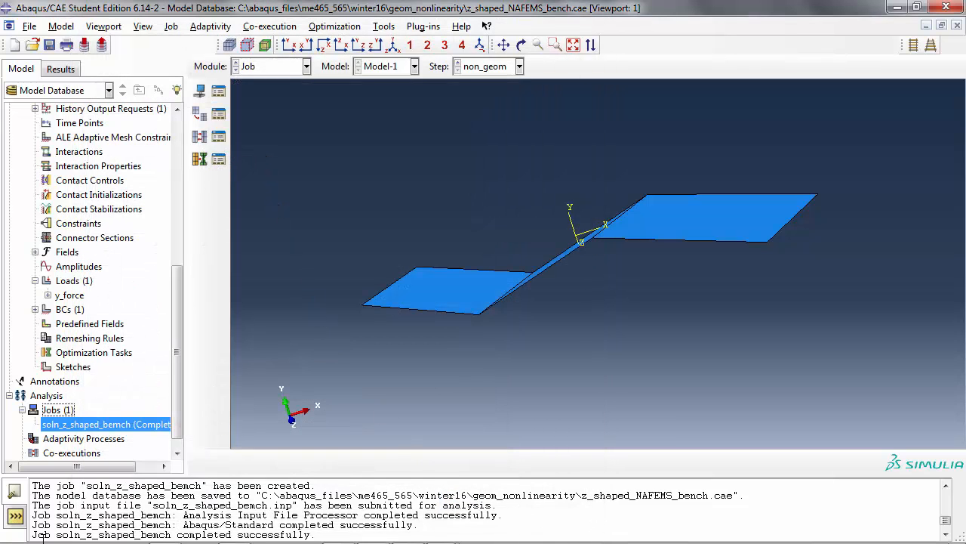
# Step: Open the results of the job soln_z_shaped_bemch and show the first frame of step non_geom in an oblique view
pyautogui.rightClick(95, 424)
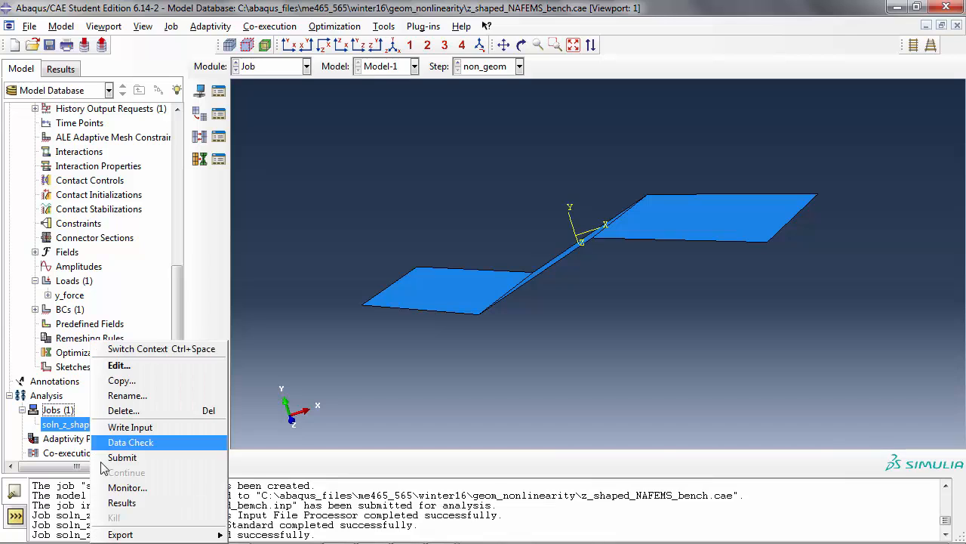
pyautogui.click(121, 503)
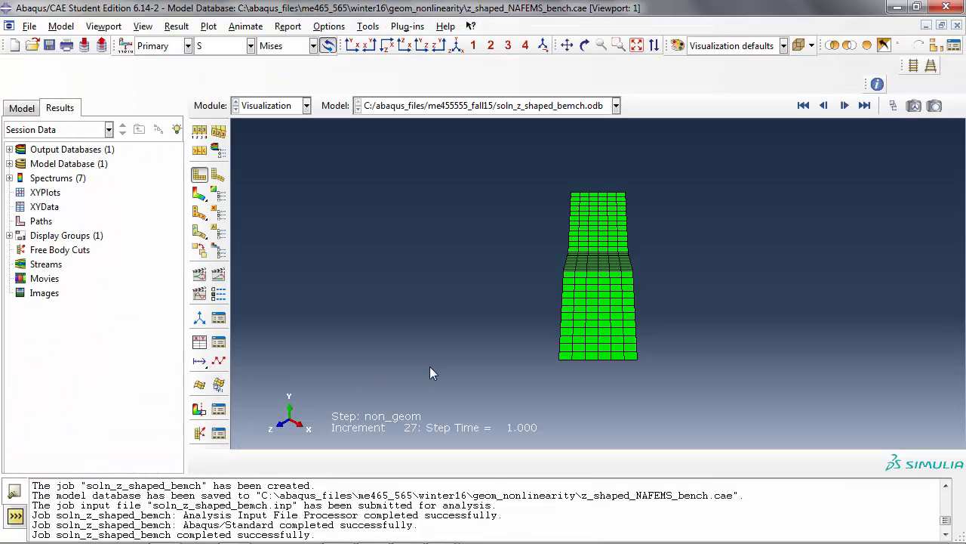
pyautogui.keyDown('ctrl'); pyautogui.keyDown('alt'); pyautogui.moveTo(476, 348); pyautogui.dragTo(539, 349); pyautogui.keyUp('alt'); pyautogui.keyUp('ctrl')
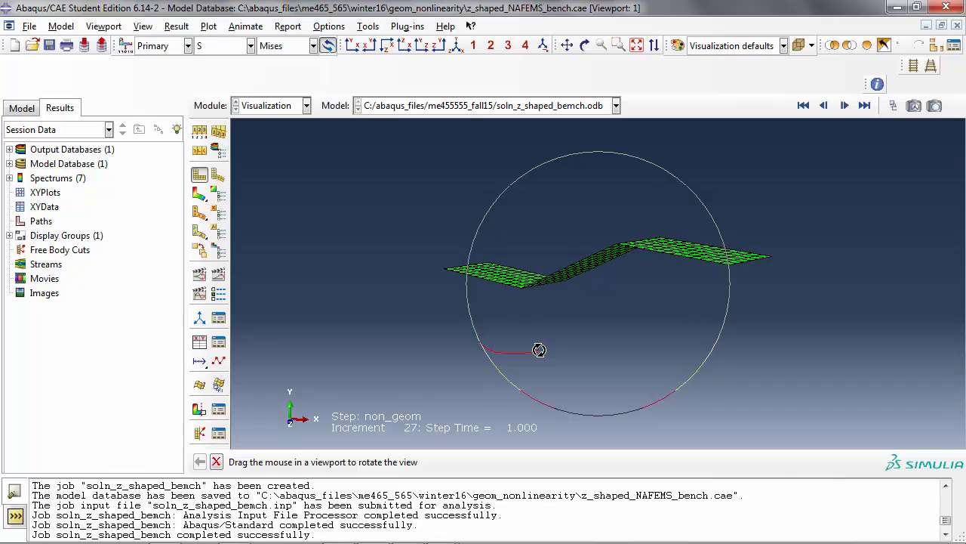
pyautogui.click(803, 106)
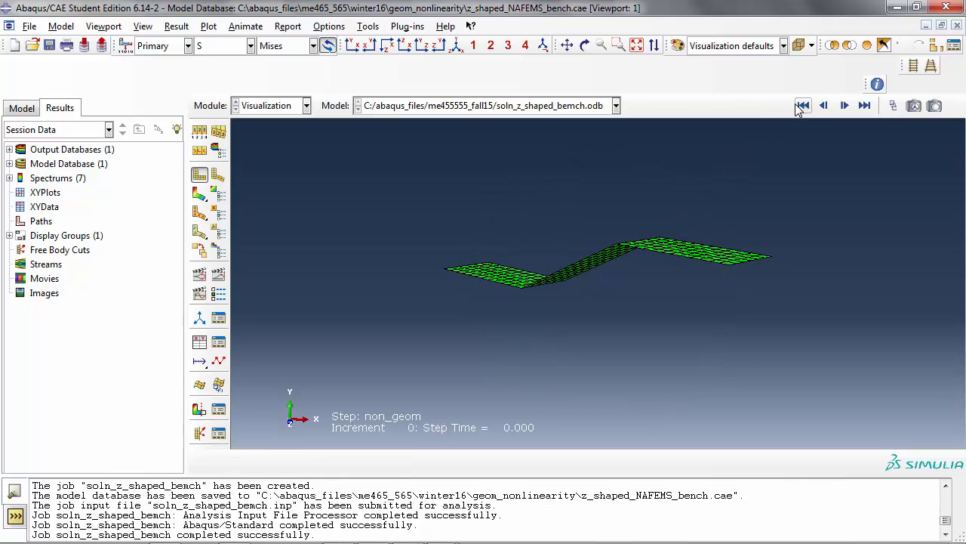
pyautogui.keyDown('ctrl'); pyautogui.keyDown('alt'); pyautogui.moveTo(441, 281); pyautogui.dragTo(487, 329); pyautogui.keyUp('alt'); pyautogui.keyUp('ctrl')
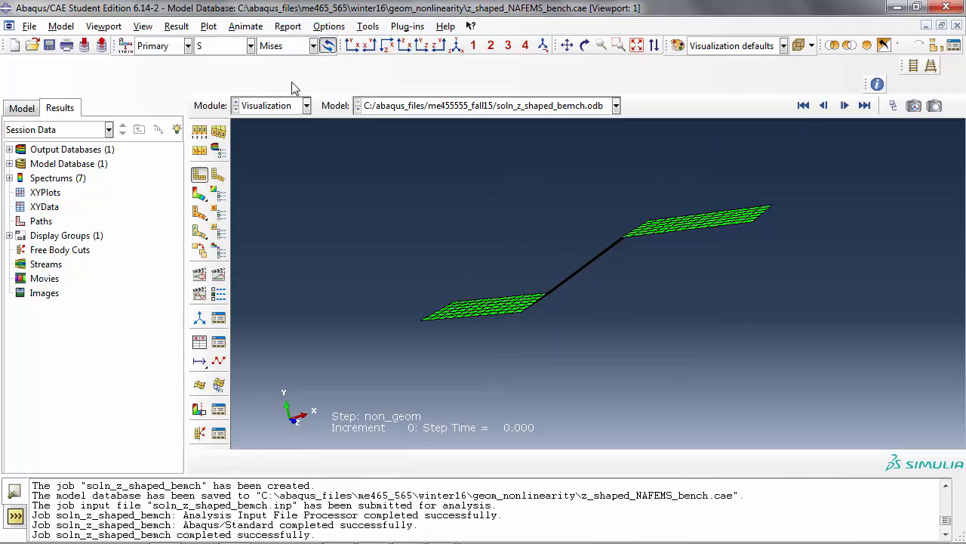
# Step: Contour the vertical displacement component U2 on the deformed shell
pyautogui.click(250, 46)
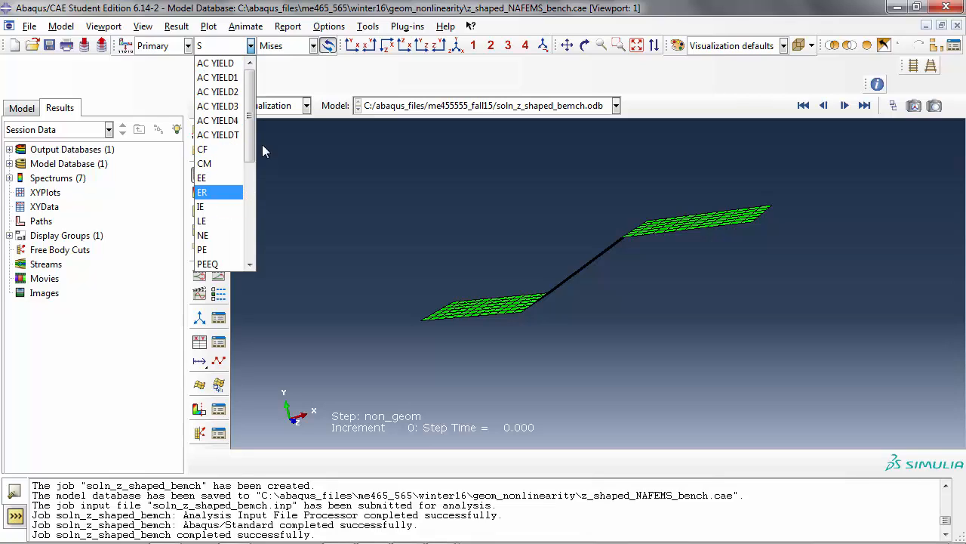
pyautogui.moveTo(250, 130); pyautogui.dragTo(253, 230)
pyautogui.click(210, 250)
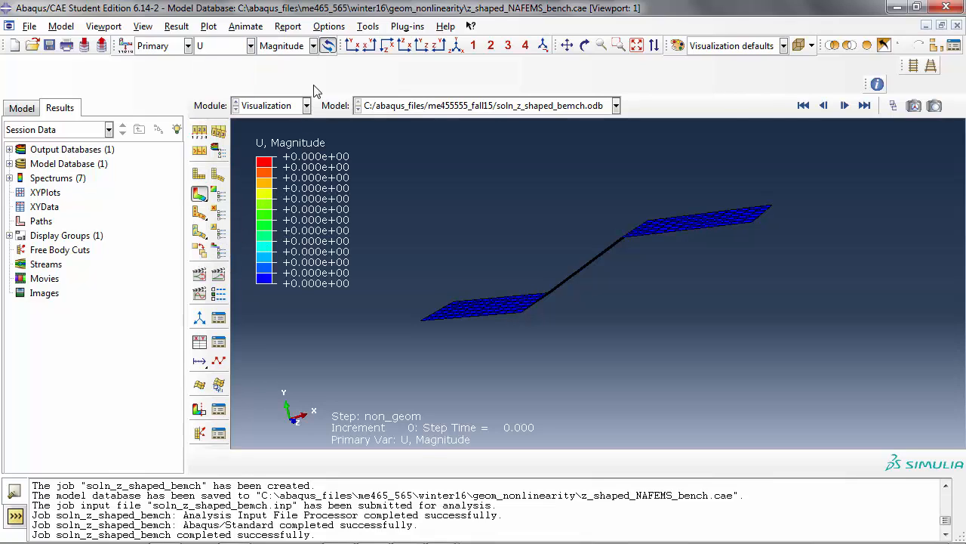
pyautogui.click(312, 46)
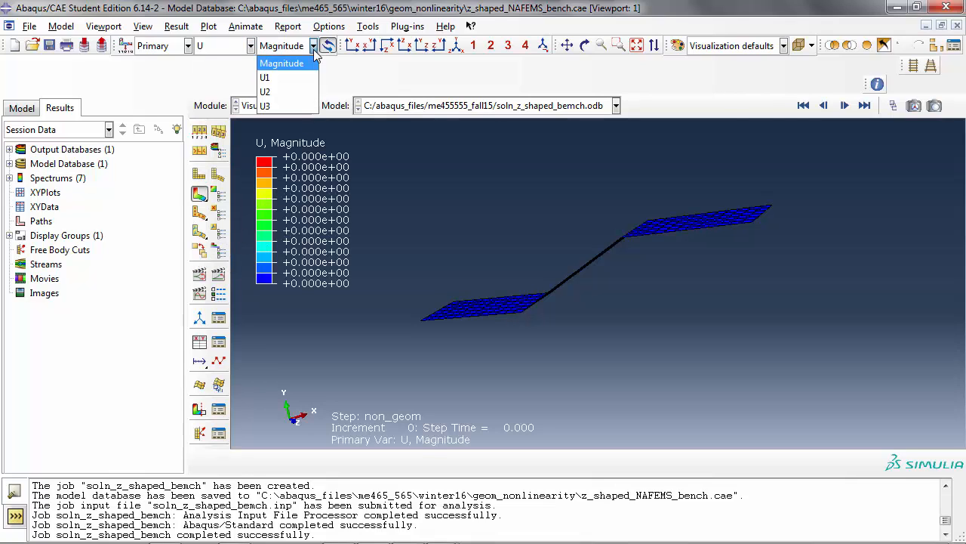
pyautogui.click(271, 89)
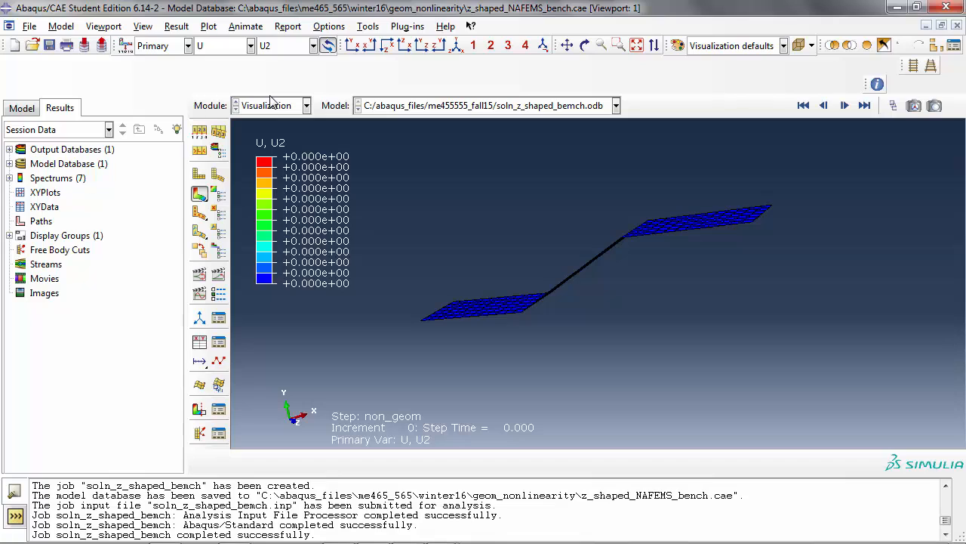
# Step: Step through the frames of step non_geom up to increment 27, following the U2 contours on the deforming shell
pyautogui.click(844, 106)
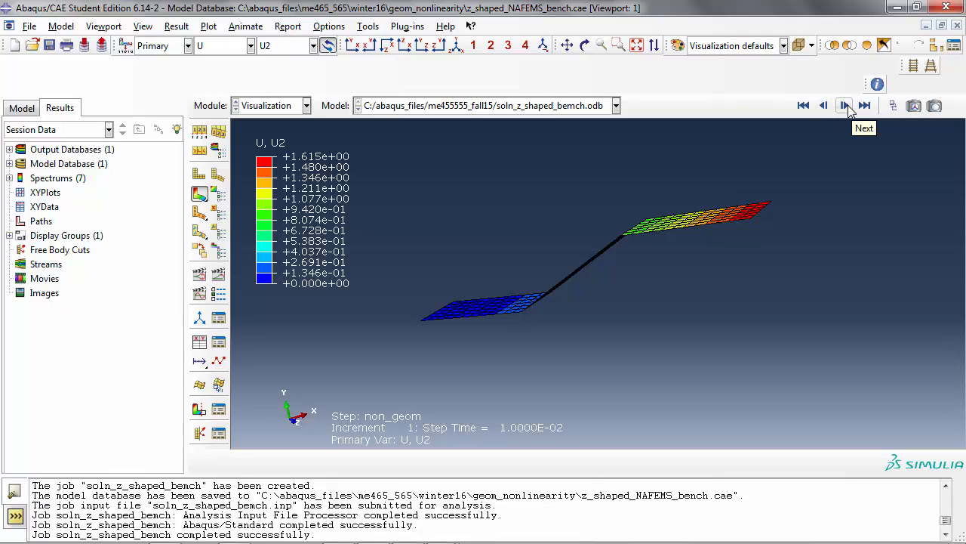
pyautogui.click(847, 106)
pyautogui.click(847, 106)
pyautogui.click(847, 106)
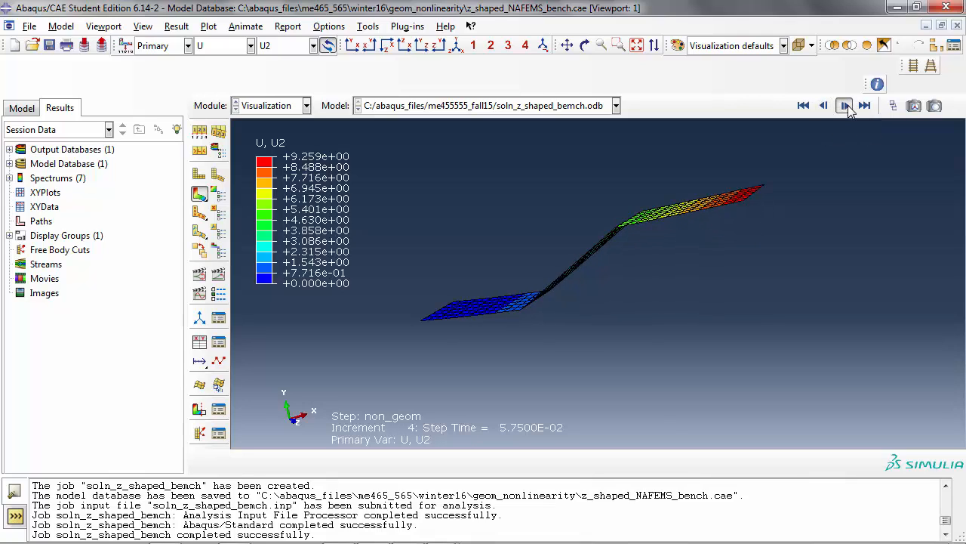
pyautogui.click(846, 106)
pyautogui.click(846, 107)
pyautogui.click(846, 106)
pyautogui.click(846, 107)
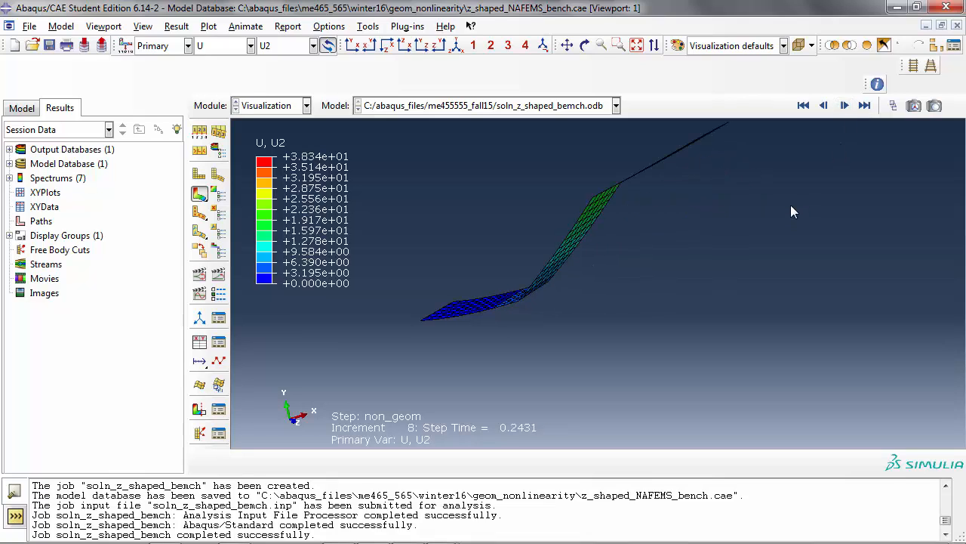
pyautogui.click(845, 106)
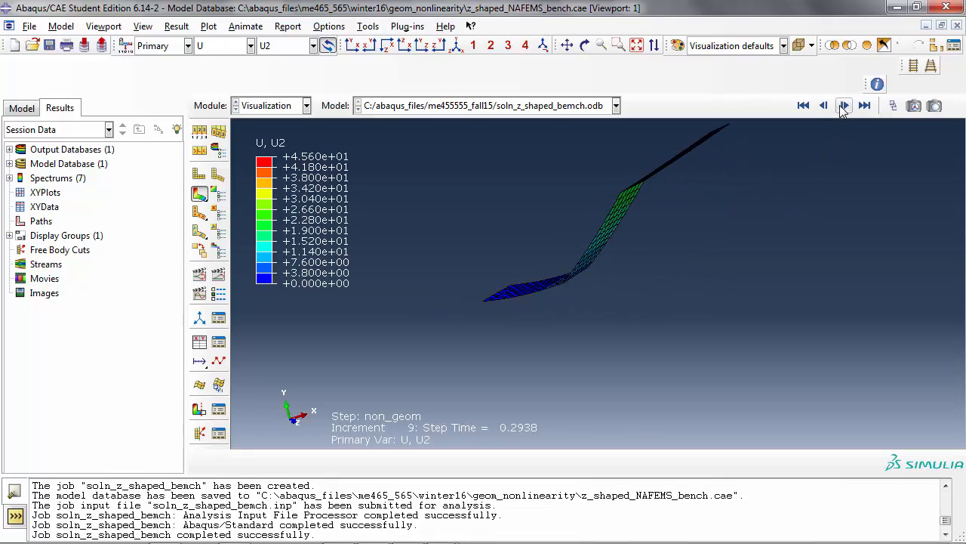
pyautogui.click(845, 106)
pyautogui.click(844, 107)
pyautogui.click(844, 106)
pyautogui.click(845, 107)
pyautogui.click(845, 106)
pyautogui.click(845, 107)
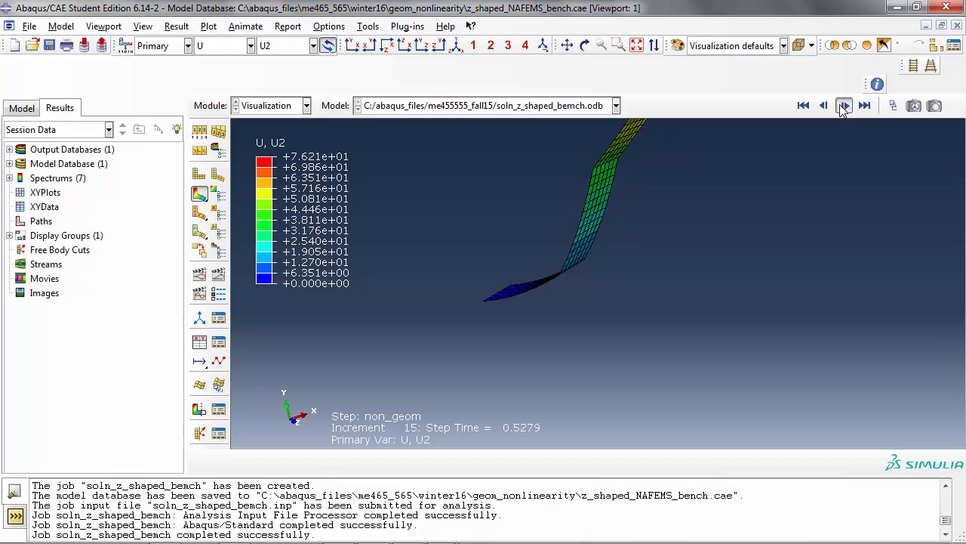
pyautogui.click(845, 106)
pyautogui.click(845, 107)
pyautogui.click(845, 107)
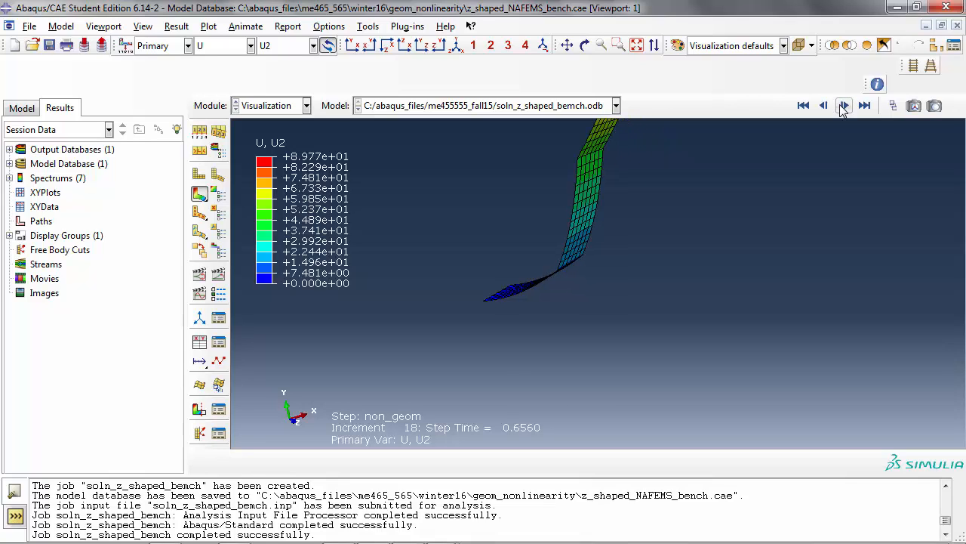
pyautogui.click(845, 106)
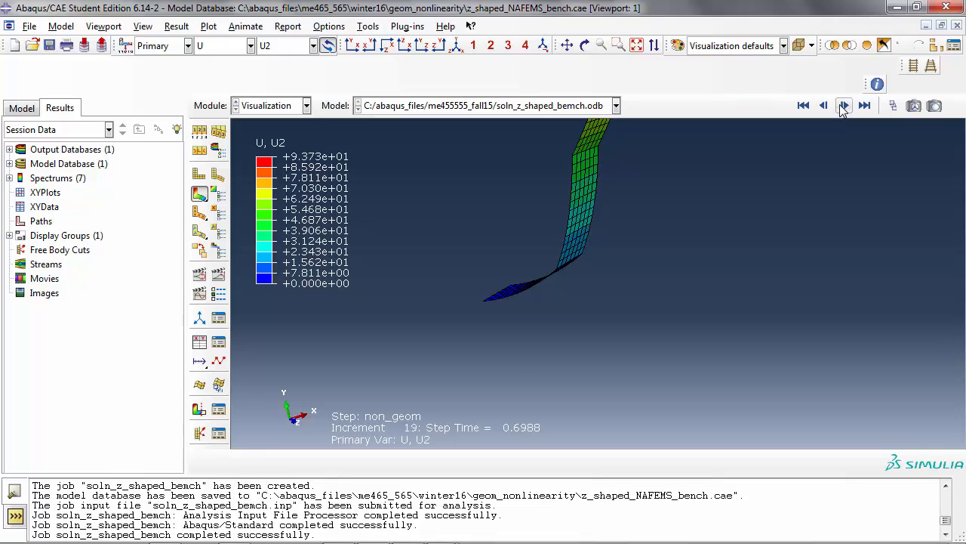
pyautogui.click(845, 106)
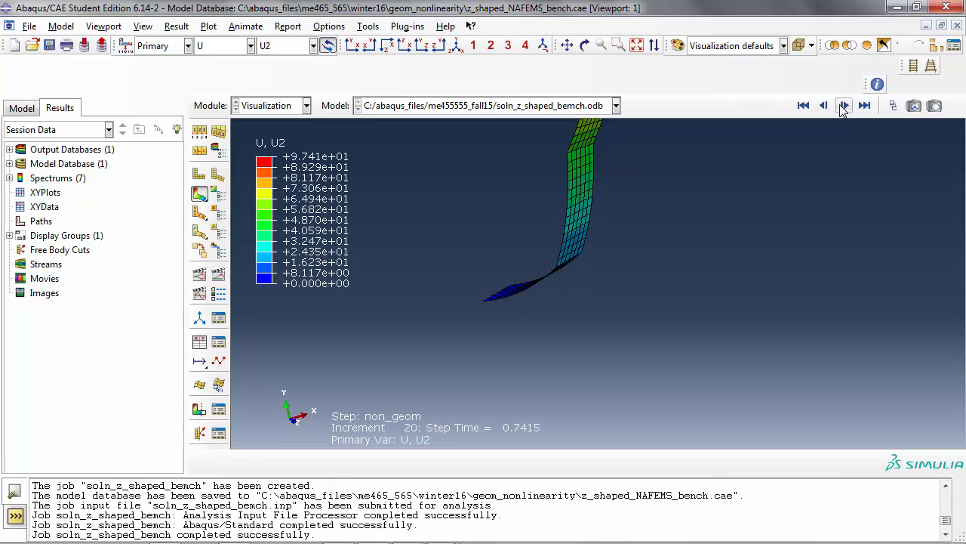
pyautogui.click(845, 107)
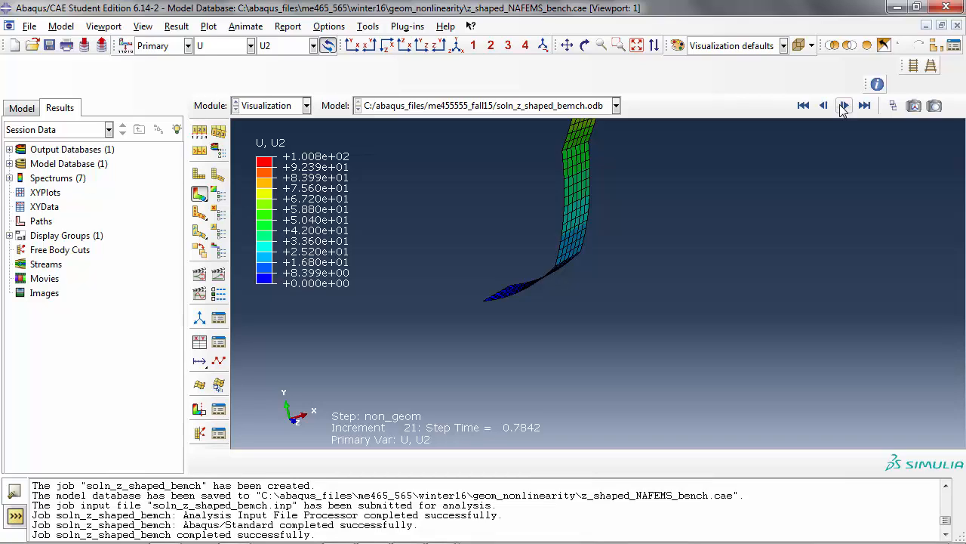
pyautogui.click(845, 107)
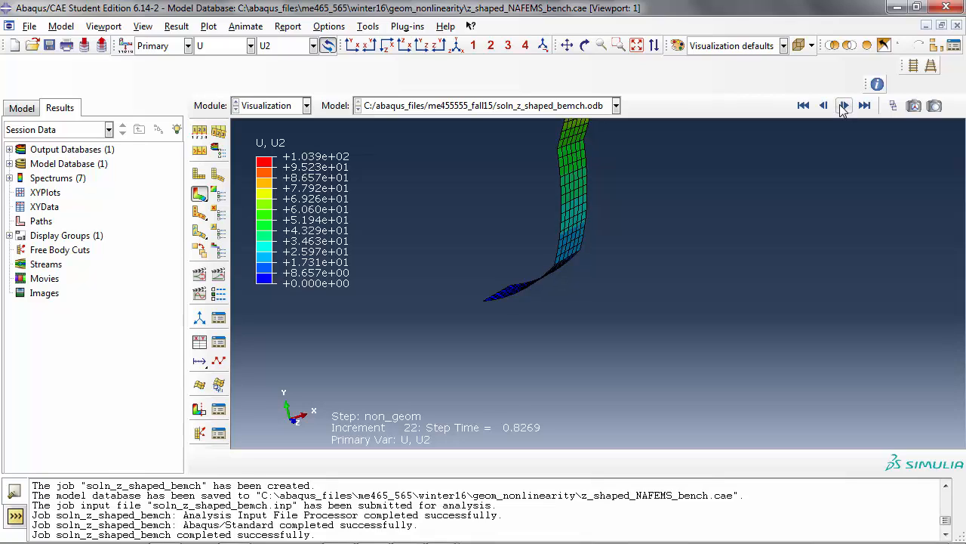
pyautogui.click(845, 106)
pyautogui.click(845, 106)
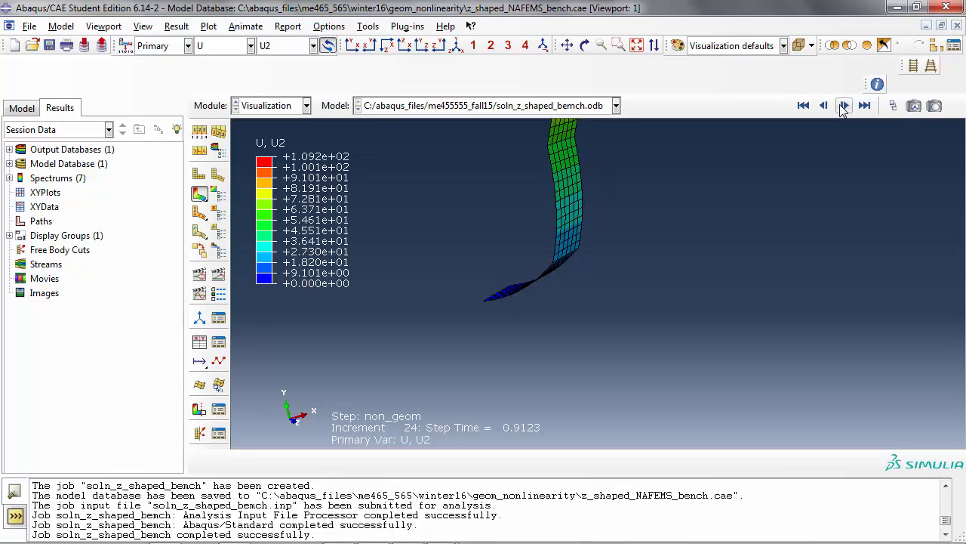
pyautogui.click(845, 106)
pyautogui.click(844, 106)
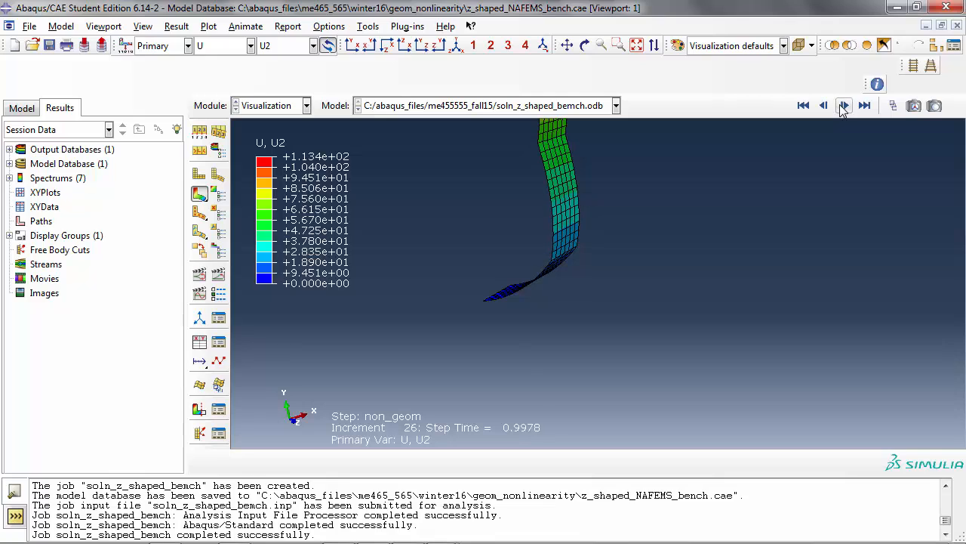
pyautogui.click(843, 106)
# Step: Fit the whole deformed shell in view and plot the U2 contours of the final increment on the undeformed shape
pyautogui.scroll(4, 731, 237)
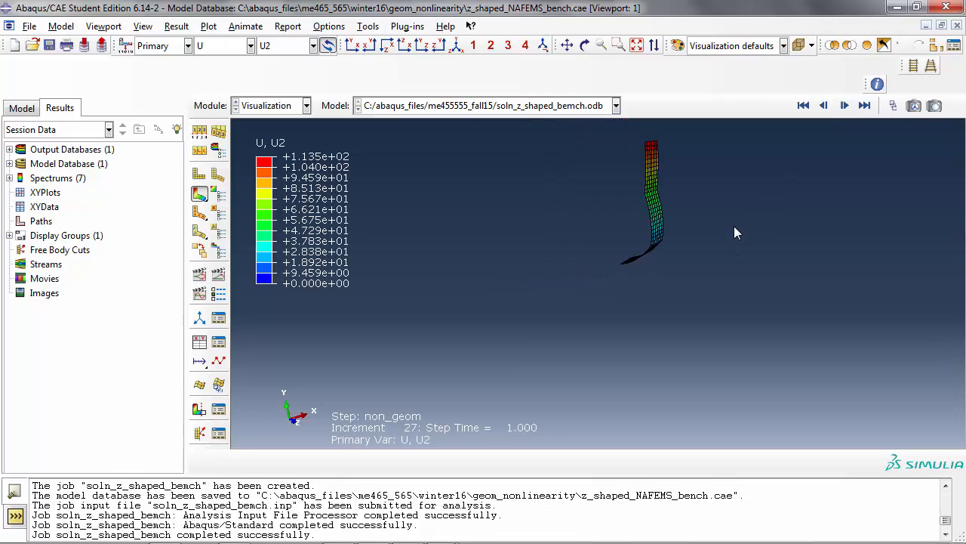
pyautogui.keyDown('ctrl'); pyautogui.keyDown('alt'); pyautogui.moveTo(729, 227); pyautogui.dragTo(631, 300, button='middle'); pyautogui.keyUp('alt'); pyautogui.keyUp('ctrl')
pyautogui.scroll(-3, 641, 290)
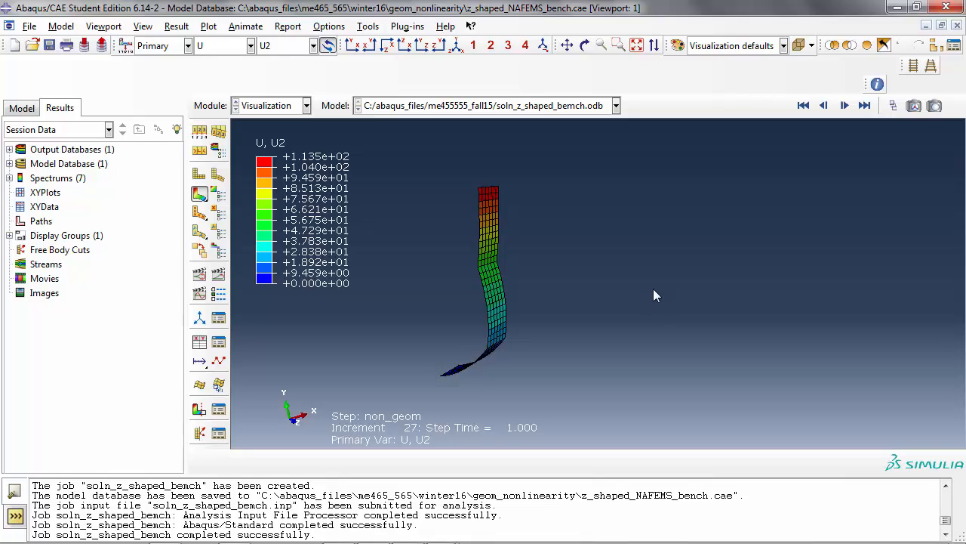
pyautogui.scroll(1, 615, 241)
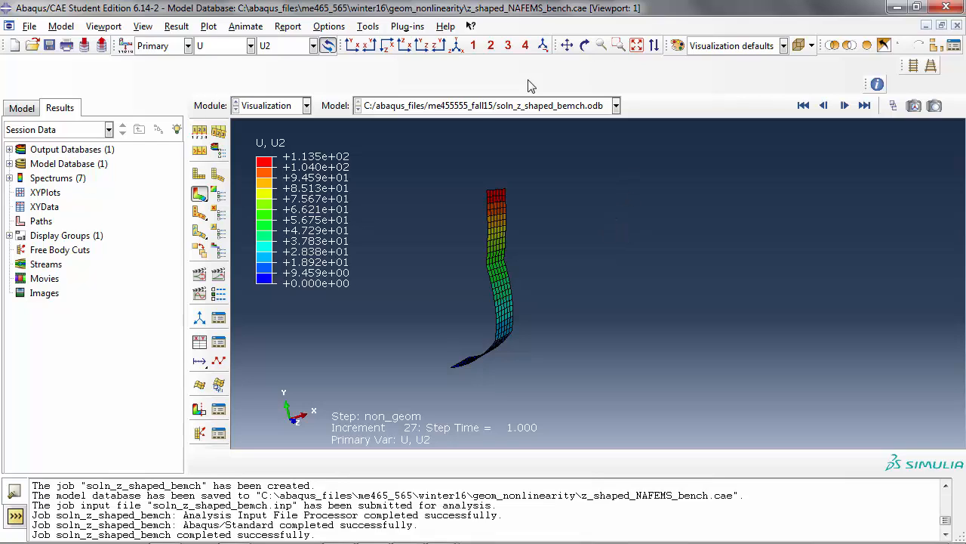
pyautogui.moveTo(206, 199); pyautogui.dragTo(238, 200)
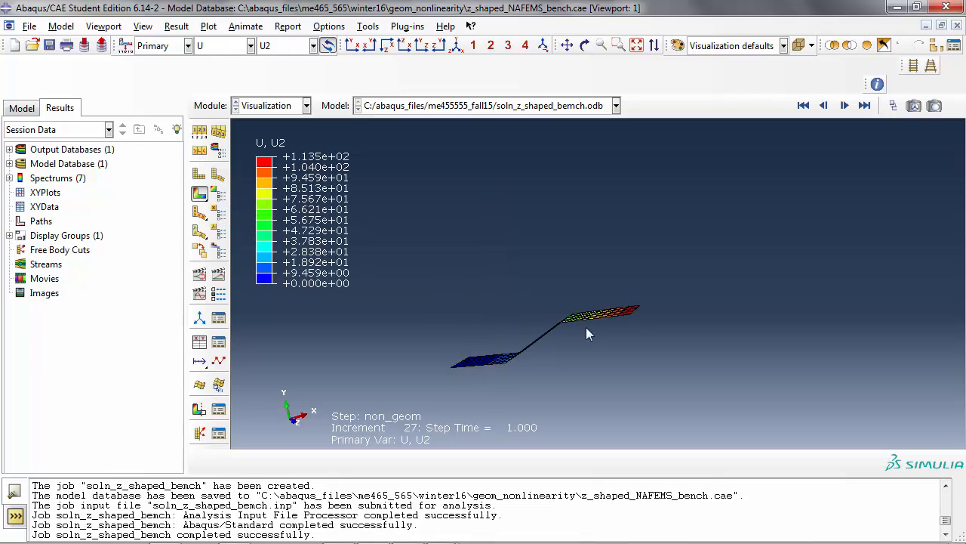
pyautogui.scroll(5, 668, 337)
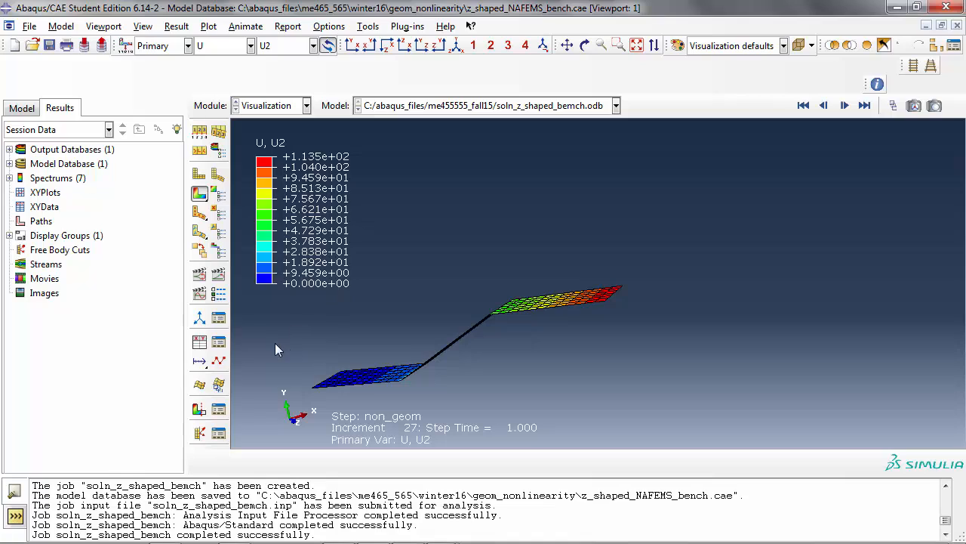
# Step: Create XY data from the ODB history output and plot the artificial strain energy ALLAE for the whole model
pyautogui.click(199, 343)
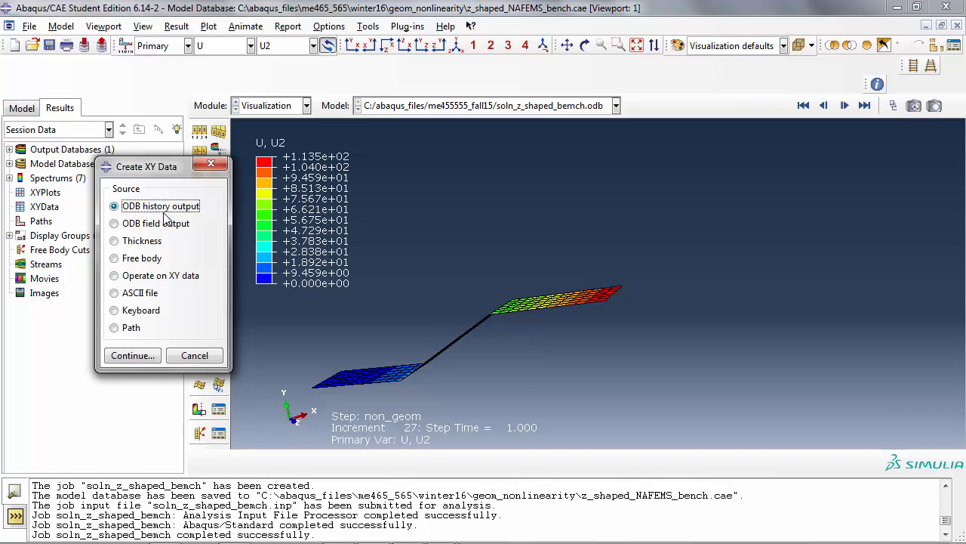
pyautogui.click(137, 356)
pyautogui.moveTo(262, 205); pyautogui.dragTo(348, 120)
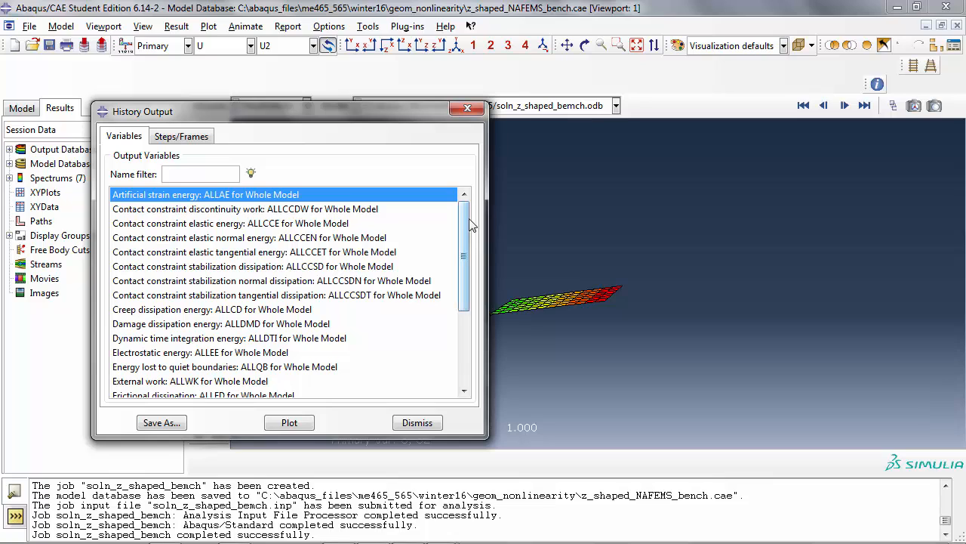
pyautogui.moveTo(466, 220); pyautogui.dragTo(453, 302)
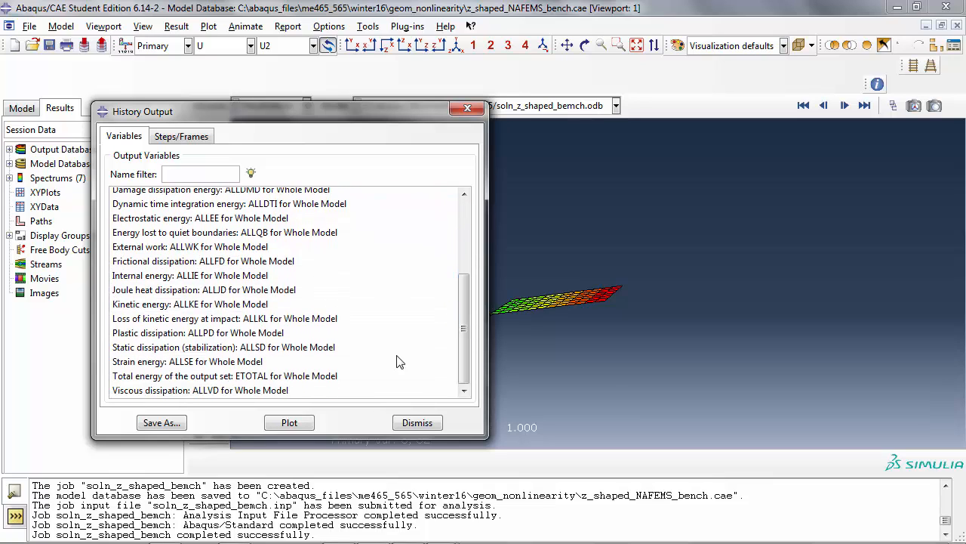
pyautogui.click(164, 363)
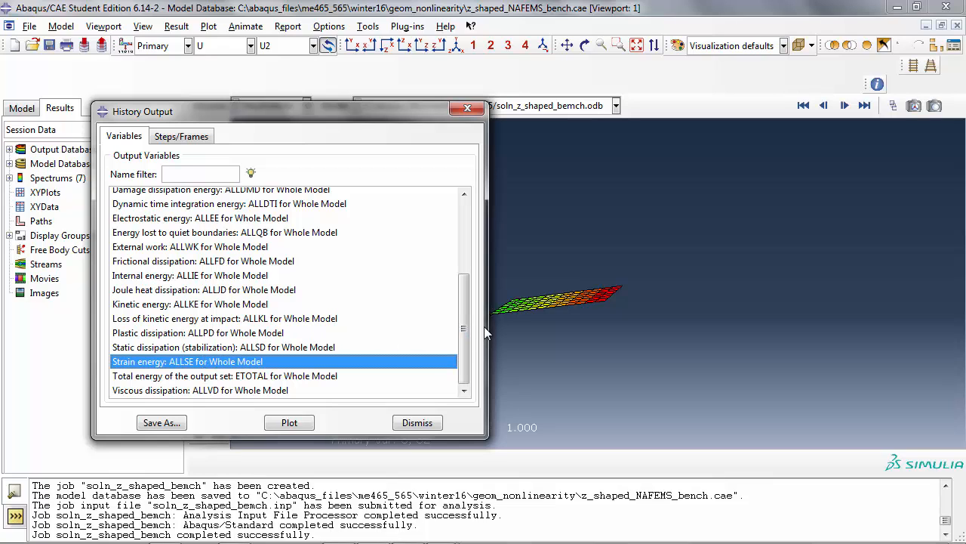
pyautogui.moveTo(470, 332); pyautogui.dragTo(489, 225)
pyautogui.click(219, 197)
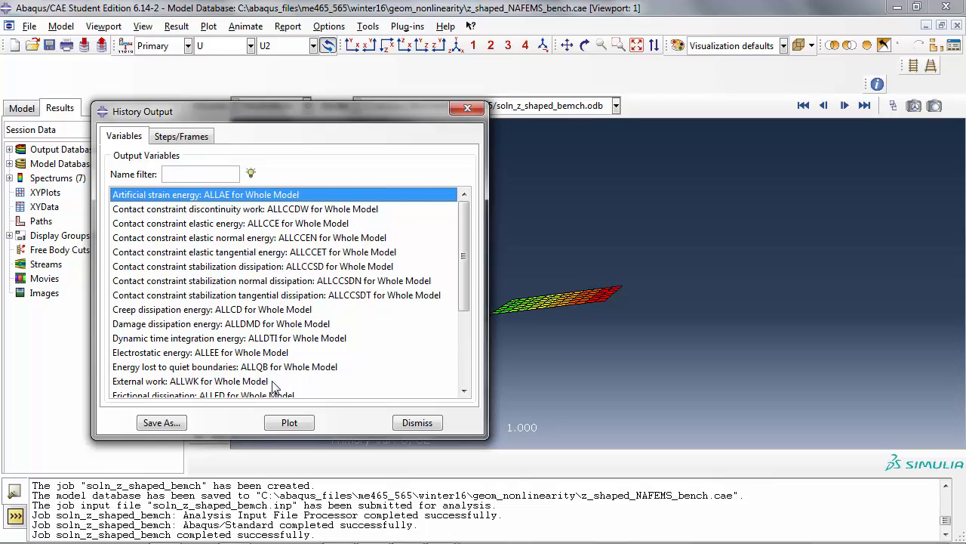
pyautogui.click(290, 424)
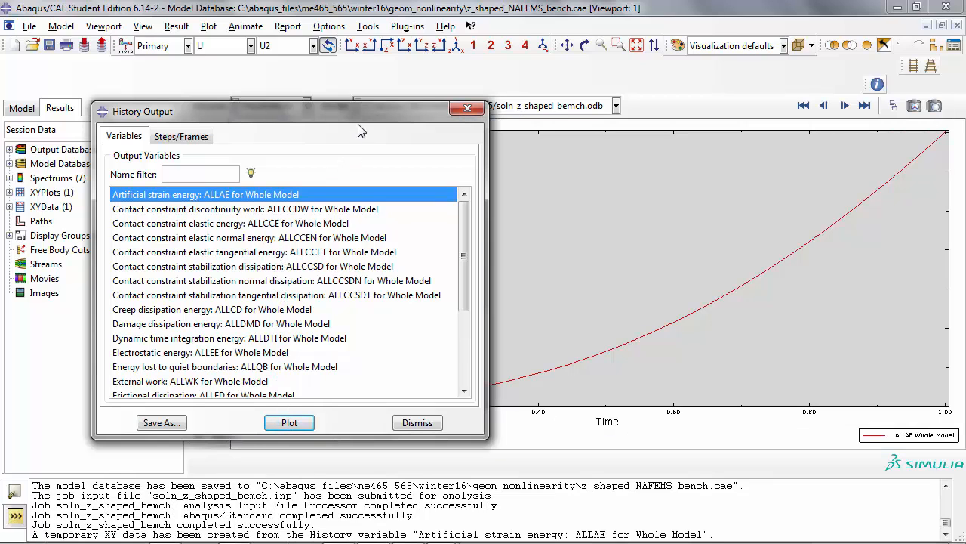
# Step: Examine the ALLAE energy curve over time, keeping the History Output dialog open and out of the way
pyautogui.moveTo(360, 114); pyautogui.dragTo(346, 126)
pyautogui.moveTo(315, 158); pyautogui.dragTo(164, 199)
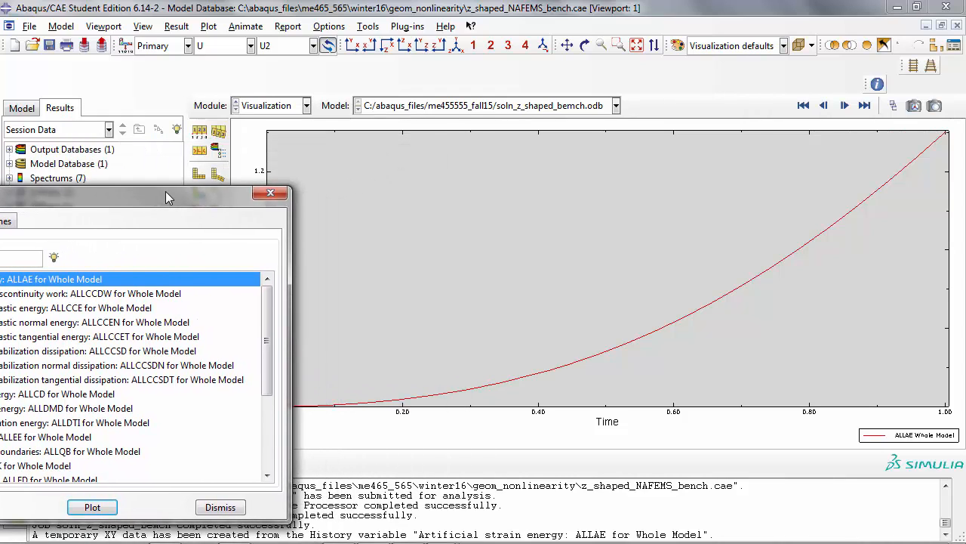
pyautogui.moveTo(163, 198); pyautogui.dragTo(359, 412)
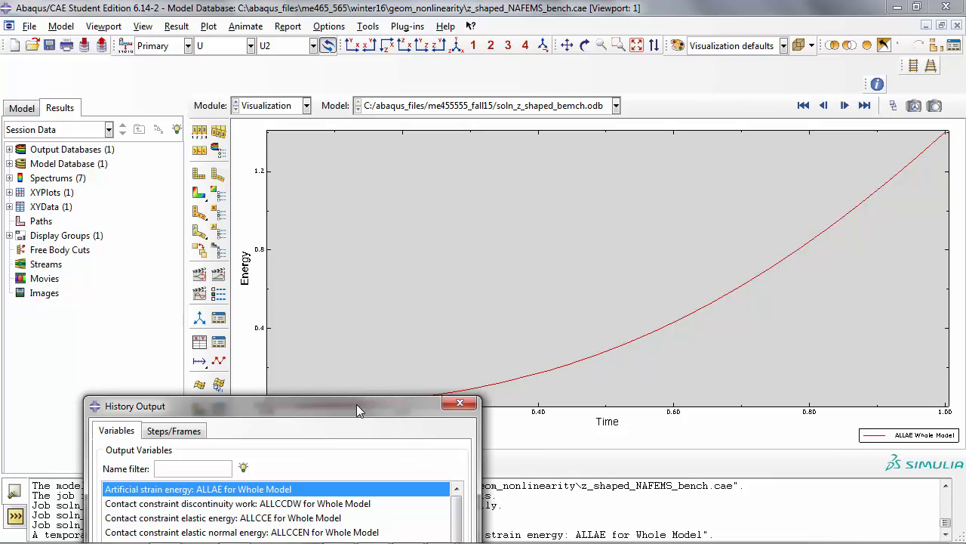
pyautogui.moveTo(356, 404); pyautogui.dragTo(382, 184)
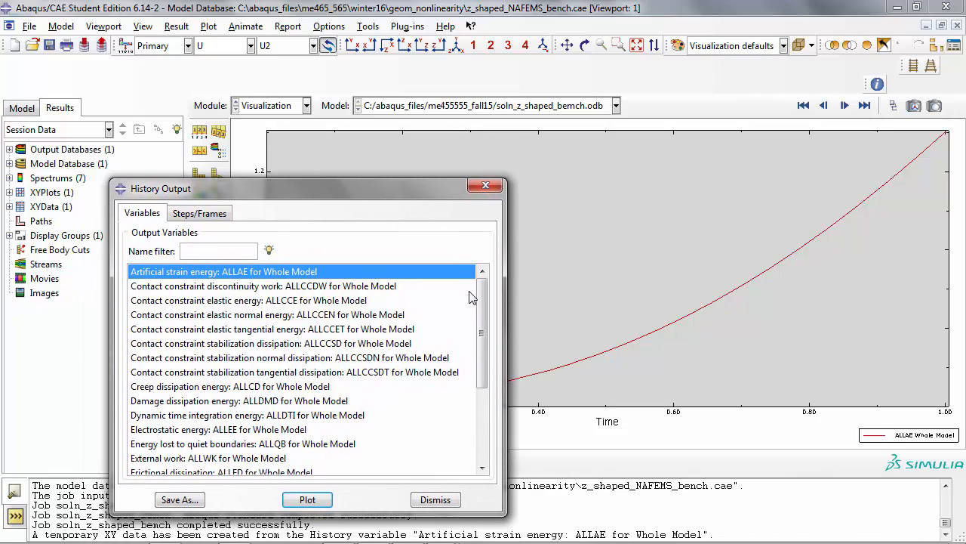
# Step: Plot the artificial strain energy ALLAE and the total energy ETOTAL of the whole model together
pyautogui.moveTo(481, 305); pyautogui.dragTo(471, 403)
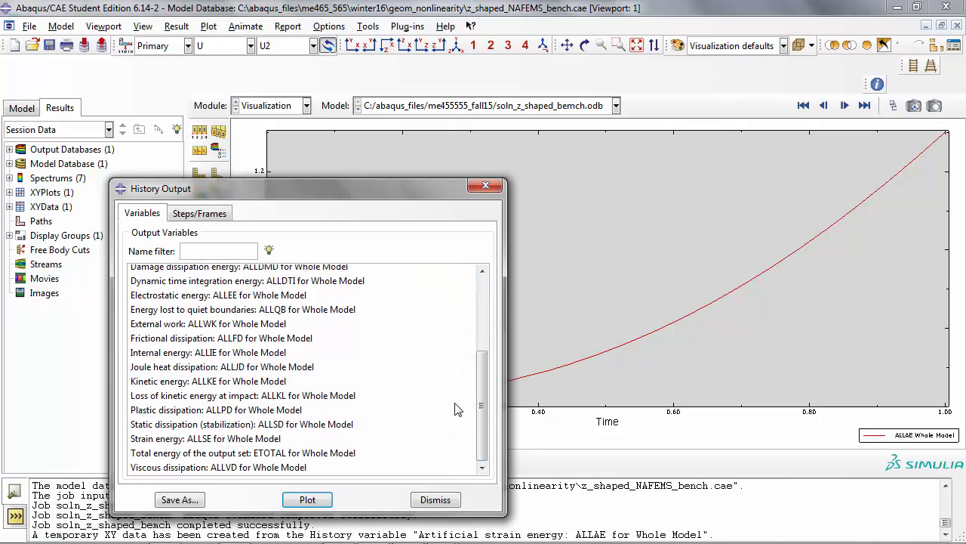
pyautogui.keyDown('shift'); pyautogui.click(181, 453); pyautogui.keyUp('shift')
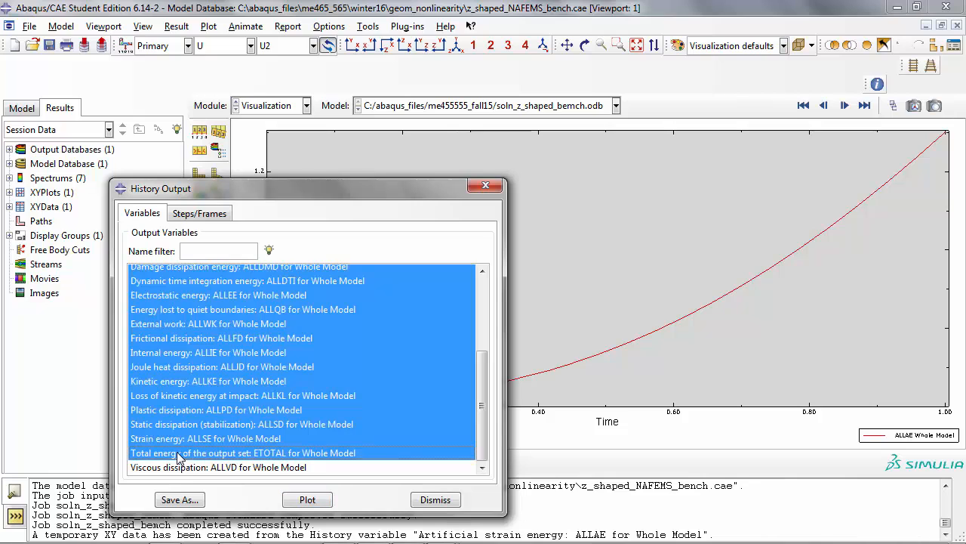
pyautogui.click(469, 375)
pyautogui.moveTo(477, 381); pyautogui.dragTo(475, 432)
pyautogui.click(283, 277)
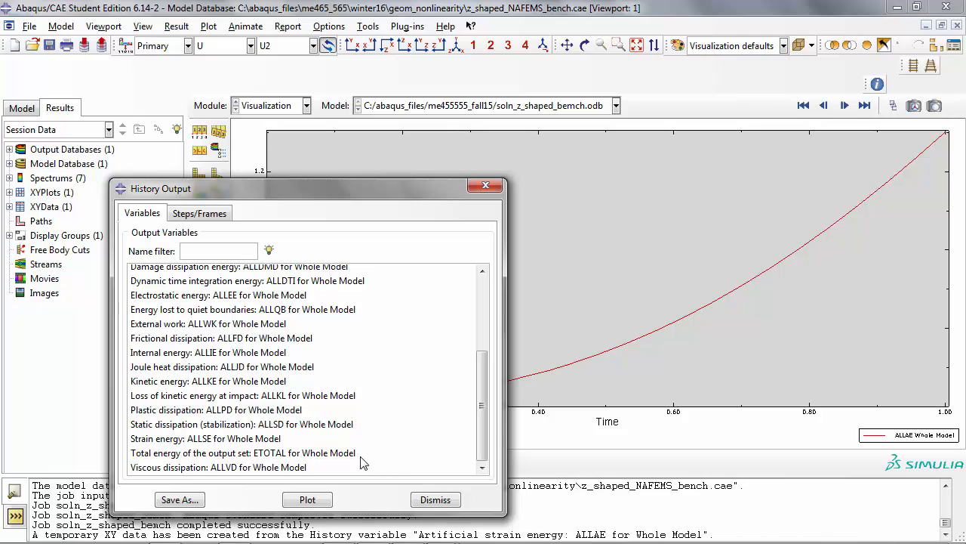
pyautogui.click(225, 454)
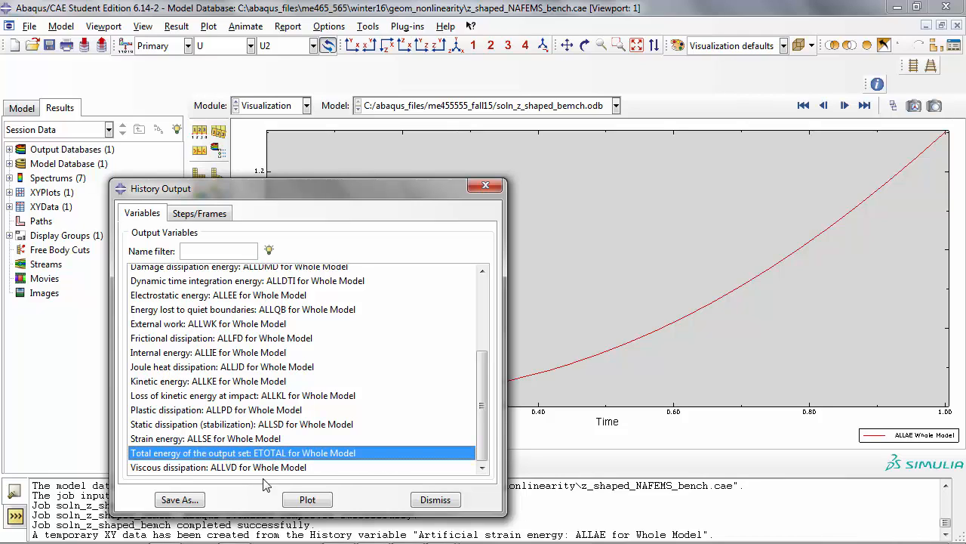
pyautogui.click(305, 502)
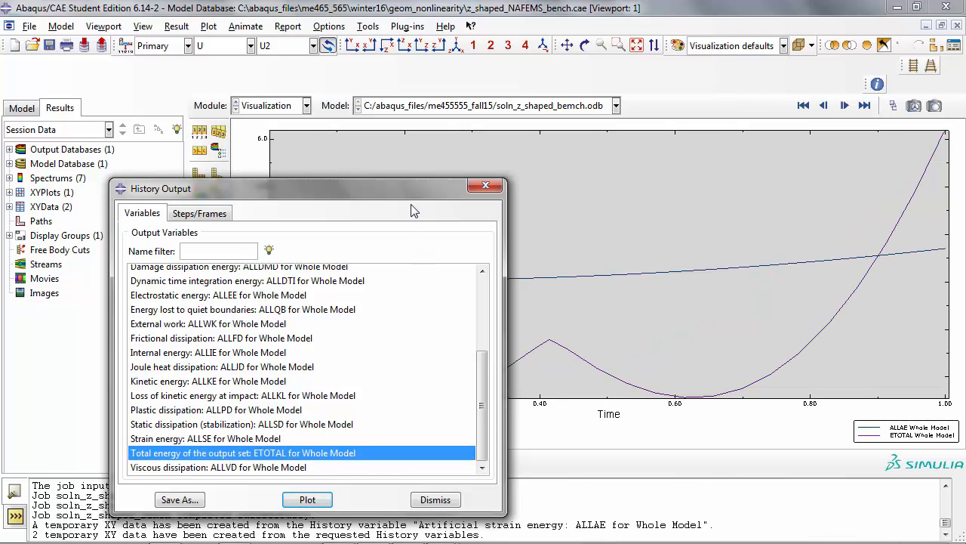
# Step: Plot the artificial strain energy ALLAE and the strain energy ALLSE of the whole model together
pyautogui.moveTo(412, 204); pyautogui.dragTo(413, 448)
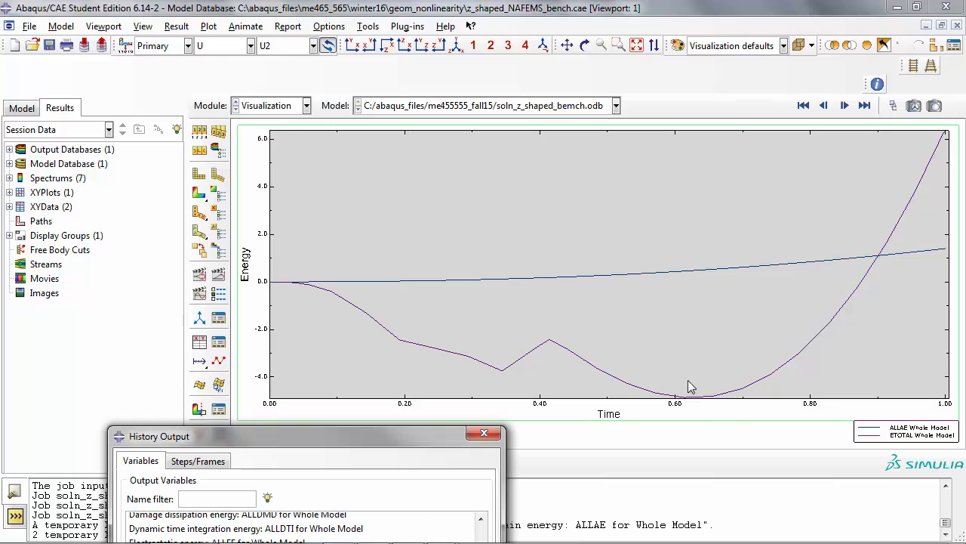
pyautogui.moveTo(448, 435); pyautogui.dragTo(453, 134)
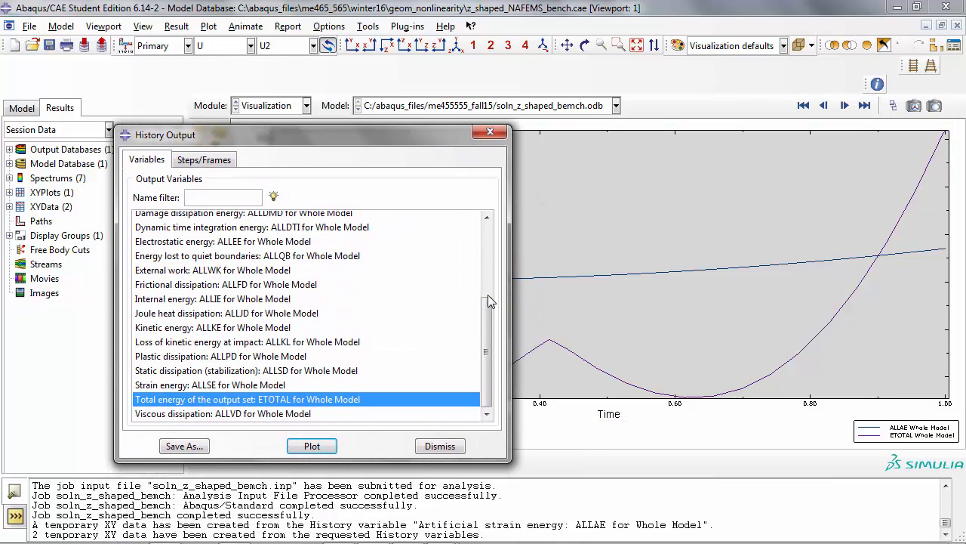
pyautogui.moveTo(488, 308); pyautogui.dragTo(488, 301)
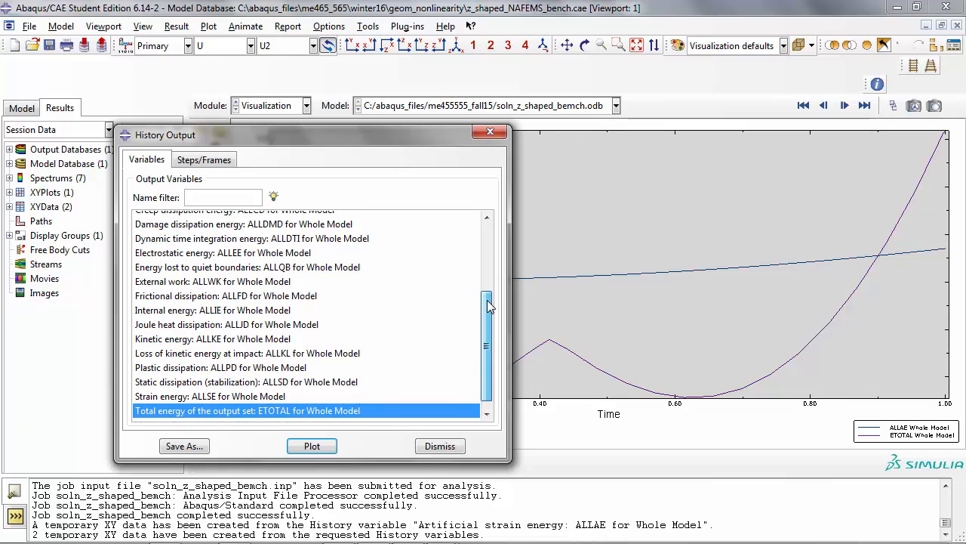
pyautogui.click(268, 397)
pyautogui.moveTo(491, 361); pyautogui.dragTo(509, 242)
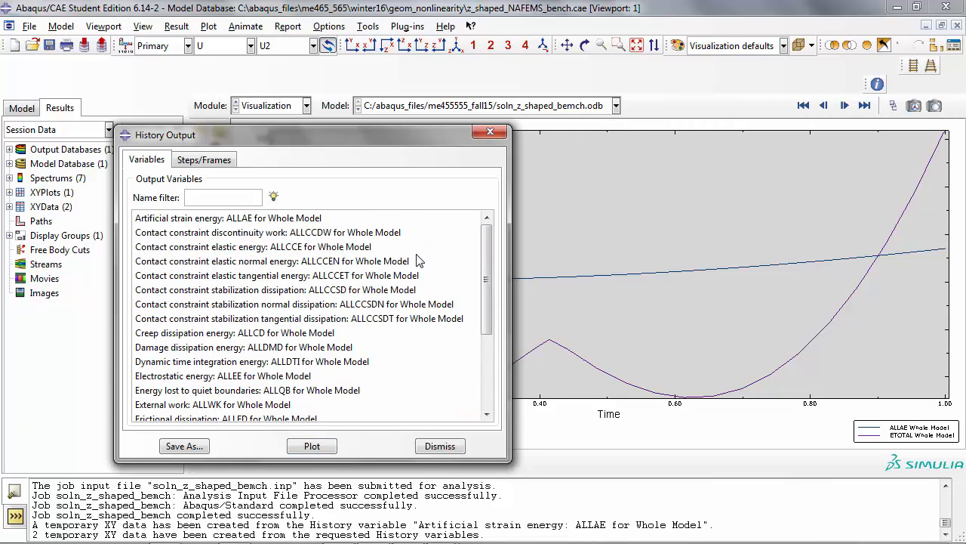
pyautogui.keyDown('ctrl'); pyautogui.click(276, 219); pyautogui.keyUp('ctrl')
pyautogui.click(306, 447)
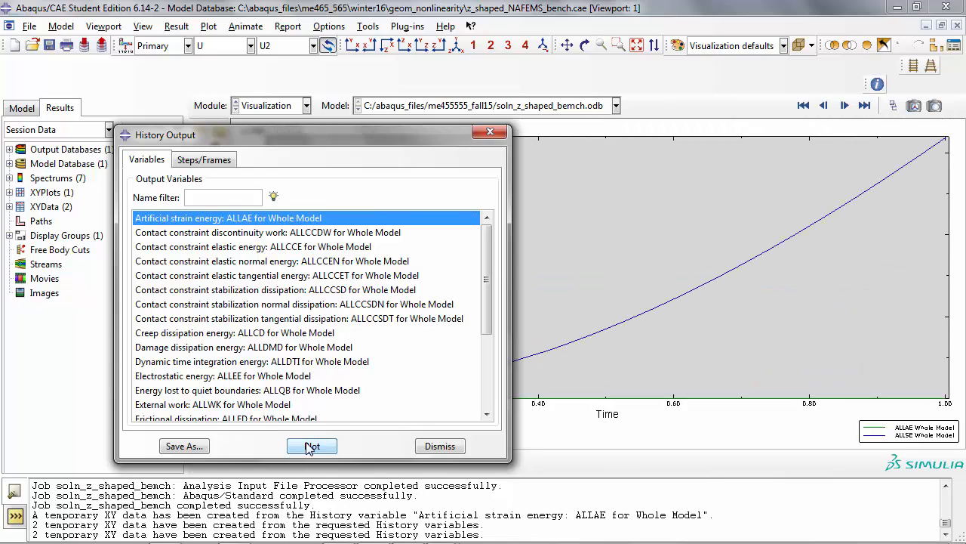
# Step: Replot and examine the ALLAE and ALLSE curves over the full time range, and close the History Output dialog
pyautogui.moveTo(425, 141); pyautogui.dragTo(355, 241)
pyautogui.moveTo(420, 262); pyautogui.dragTo(450, 66)
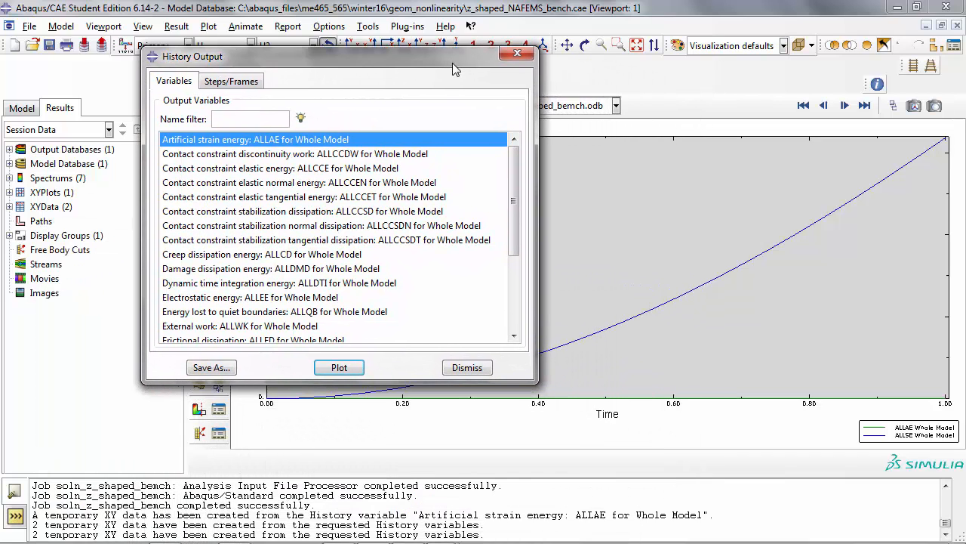
pyautogui.click(339, 368)
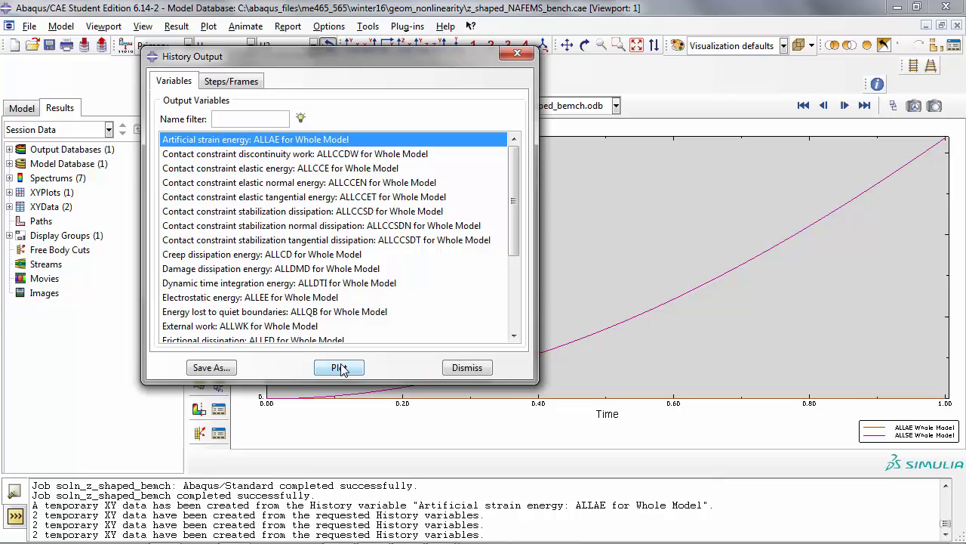
pyautogui.moveTo(434, 60); pyautogui.dragTo(358, 54)
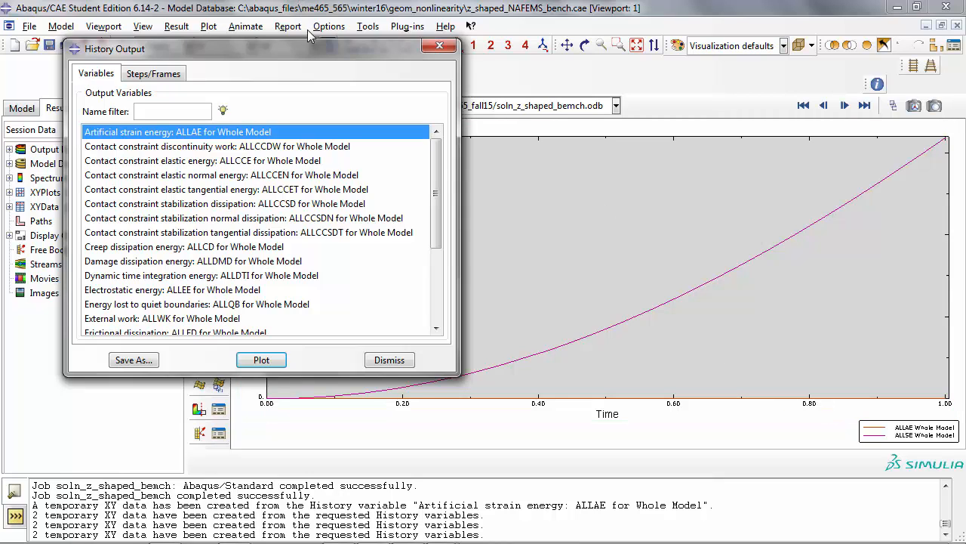
pyautogui.moveTo(313, 53); pyautogui.dragTo(647, 197)
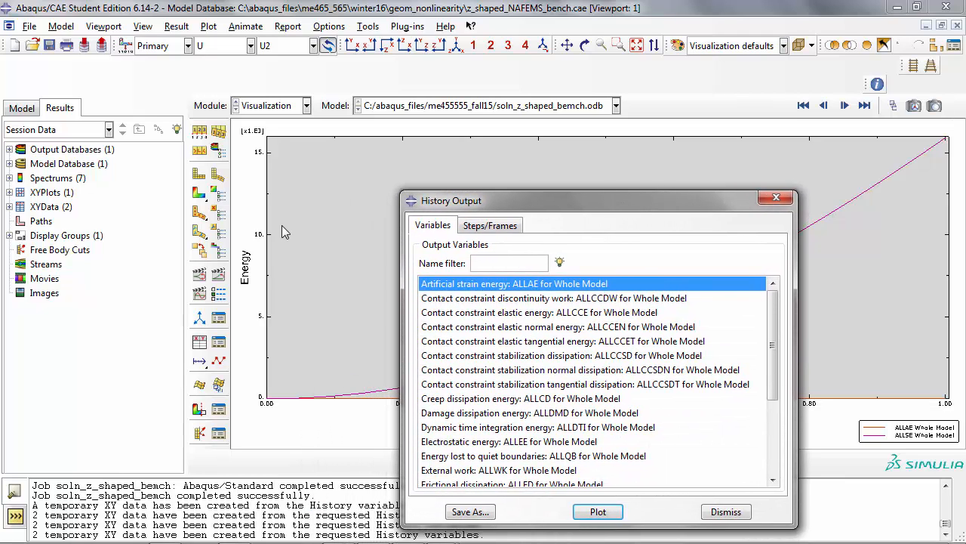
pyautogui.click(708, 516)
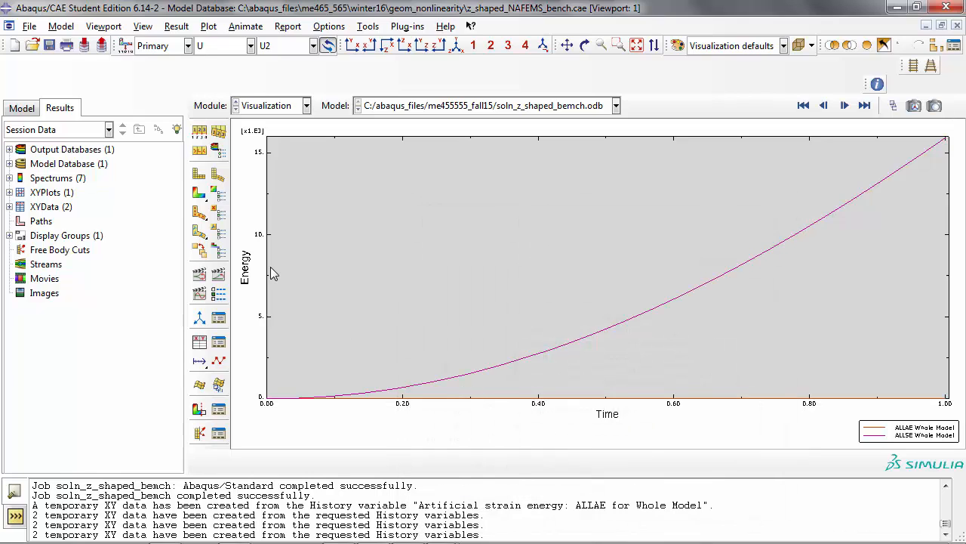
# Step: Set the label font size of the Energy (Y) axis to 12 points in the Axis Options
pyautogui.doubleClick(269, 268)
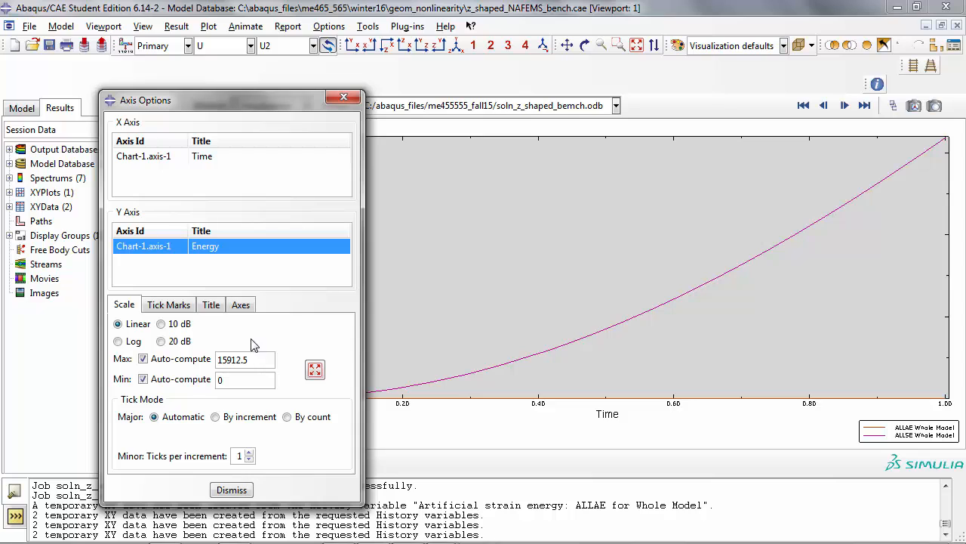
pyautogui.click(242, 306)
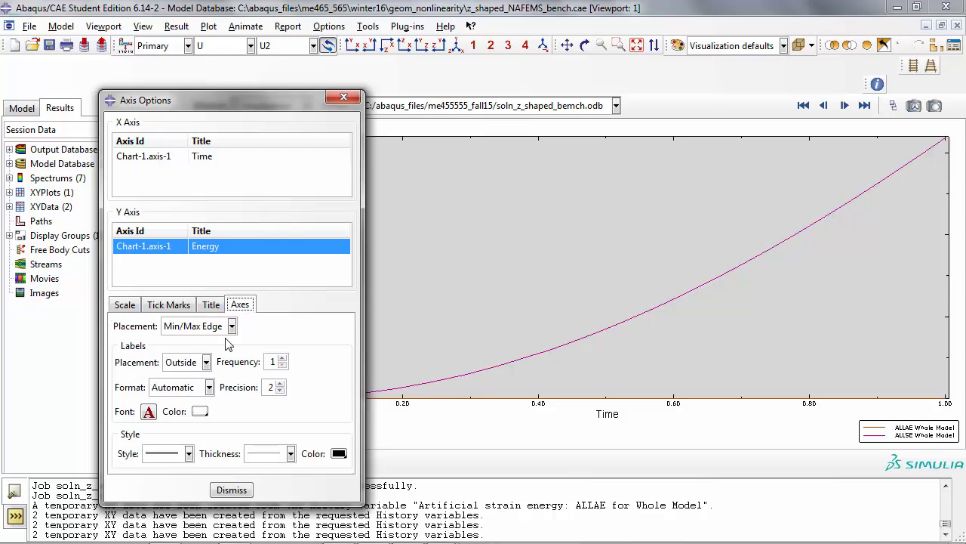
pyautogui.click(148, 412)
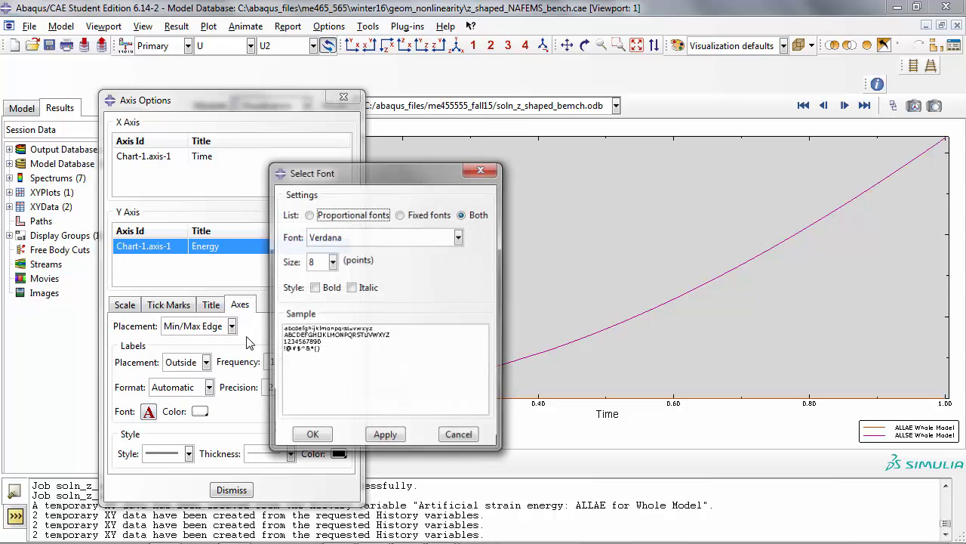
pyautogui.click(332, 261)
pyautogui.click(324, 308)
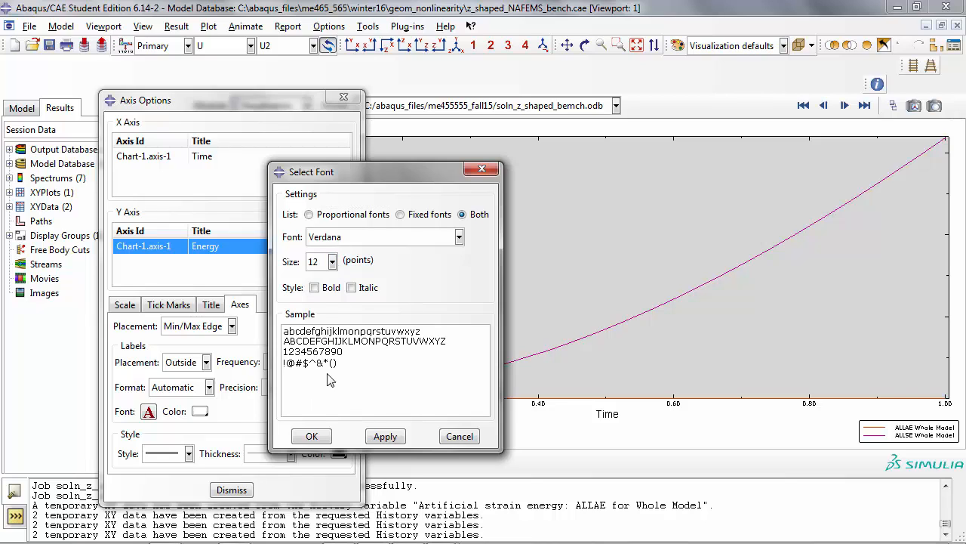
pyautogui.click(381, 438)
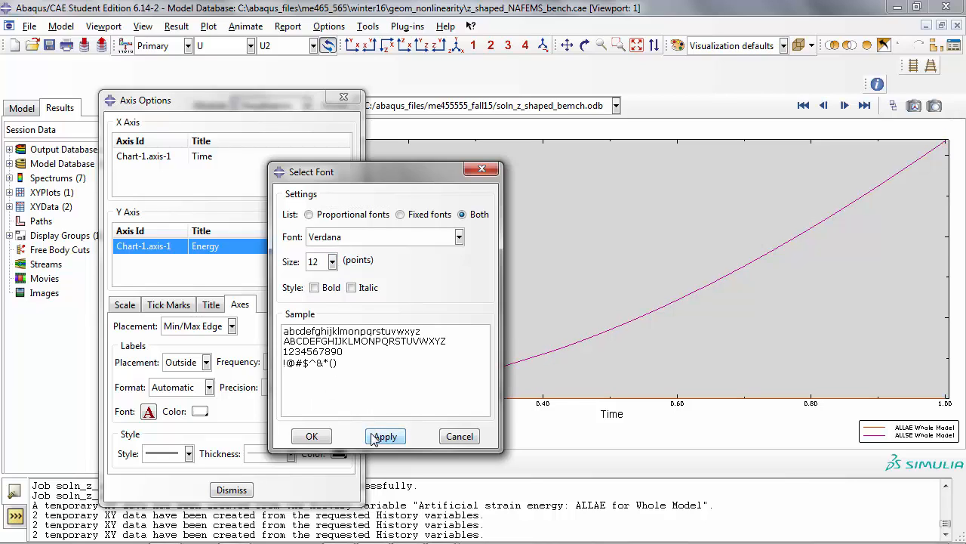
pyautogui.click(312, 436)
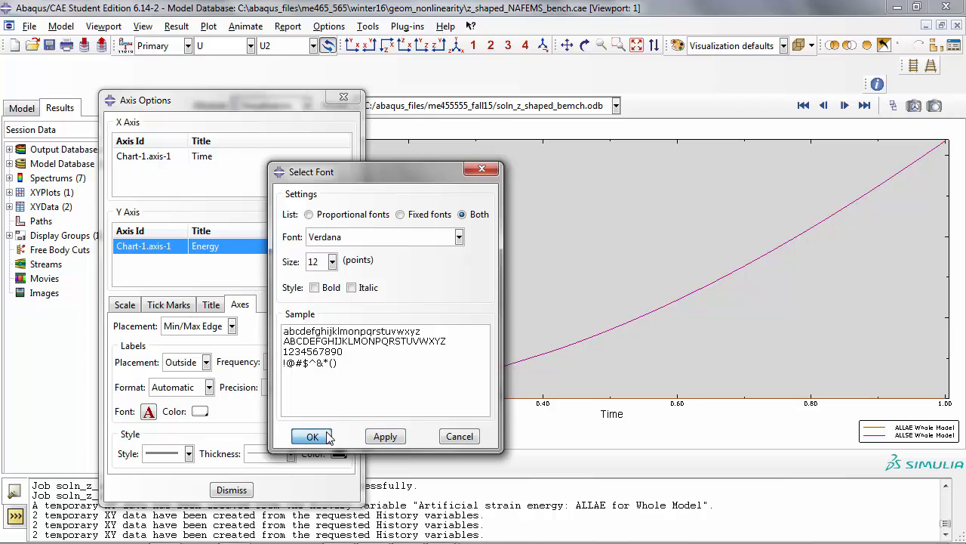
# Step: Set the label font size of the Time (X) axis to 12 points
pyautogui.click(159, 160)
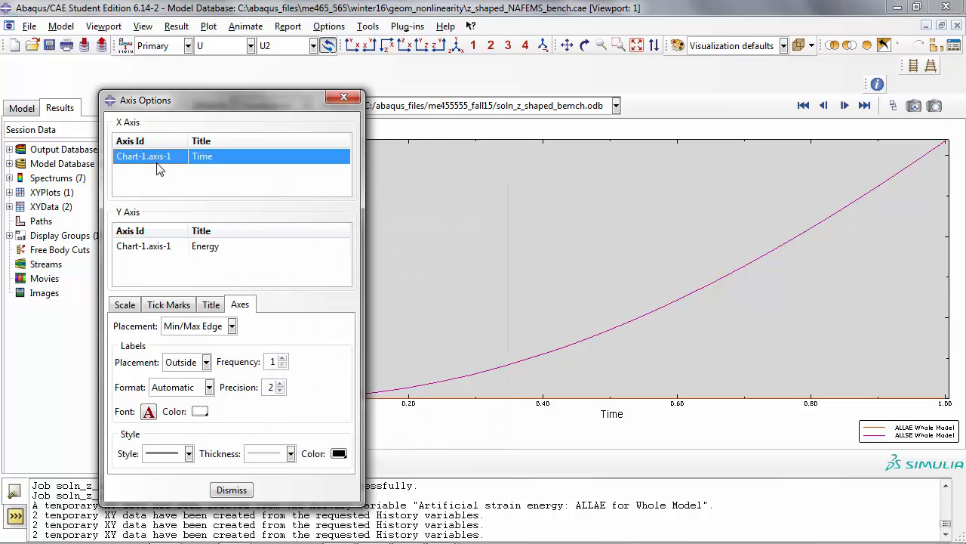
pyautogui.click(149, 411)
pyautogui.click(332, 261)
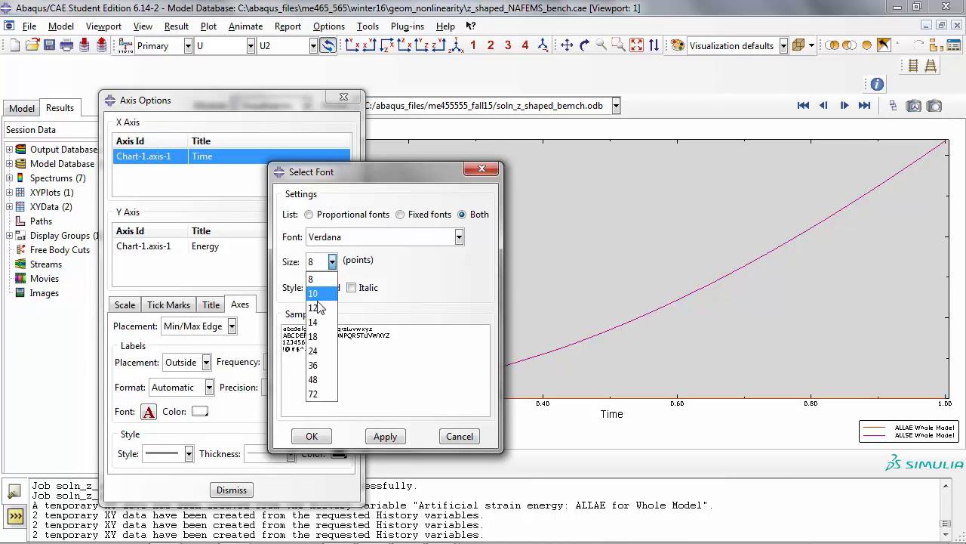
pyautogui.click(317, 312)
pyautogui.click(381, 437)
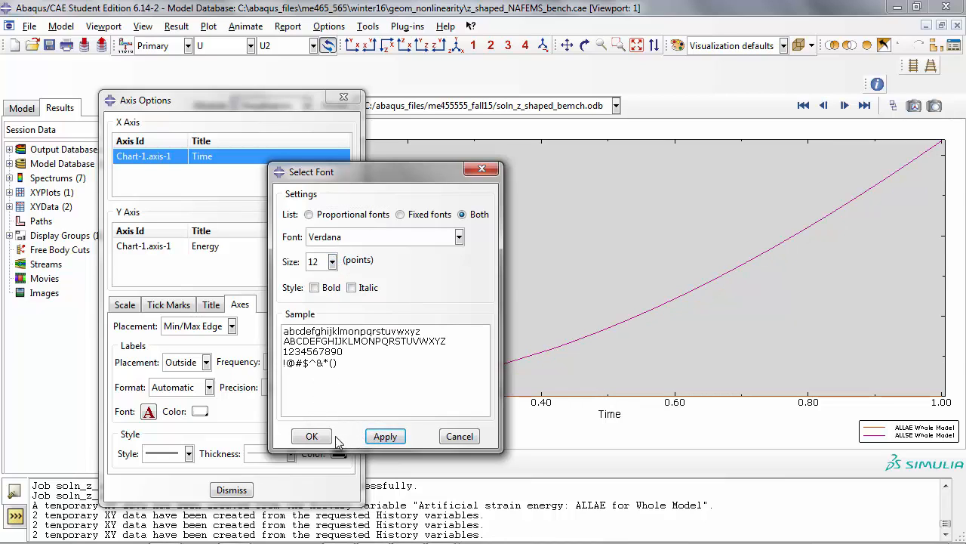
pyautogui.click(313, 436)
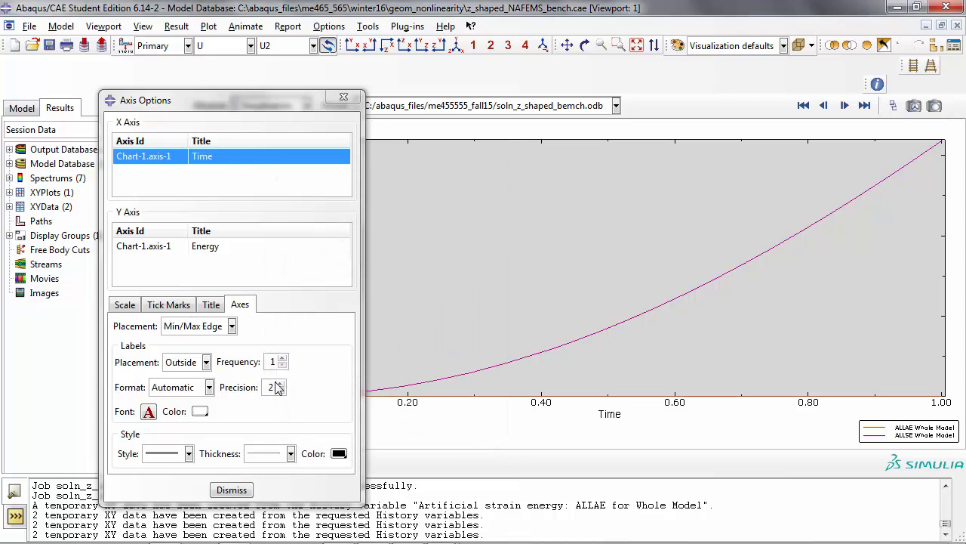
# Step: Check the title font settings of the Time axis without changing them, and close the Axis Options
pyautogui.click(215, 306)
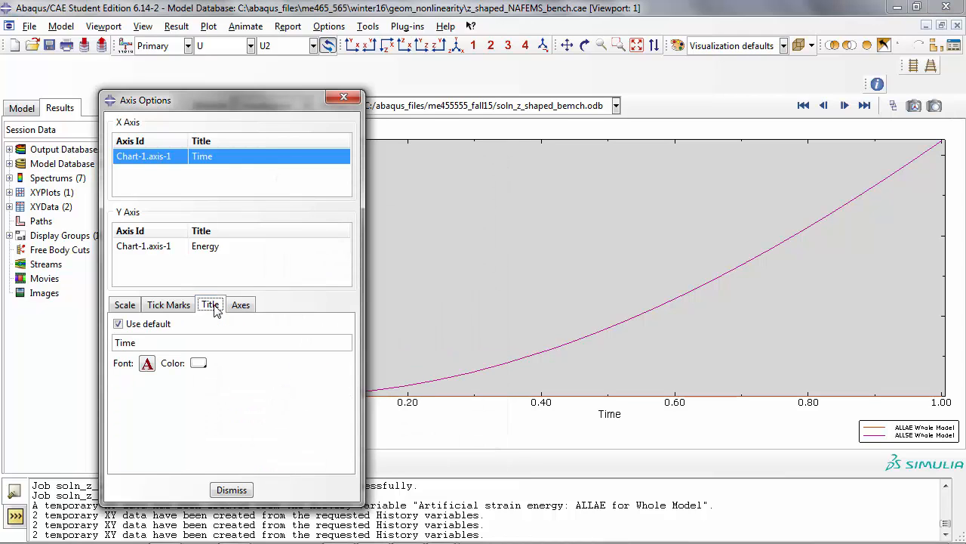
pyautogui.click(147, 363)
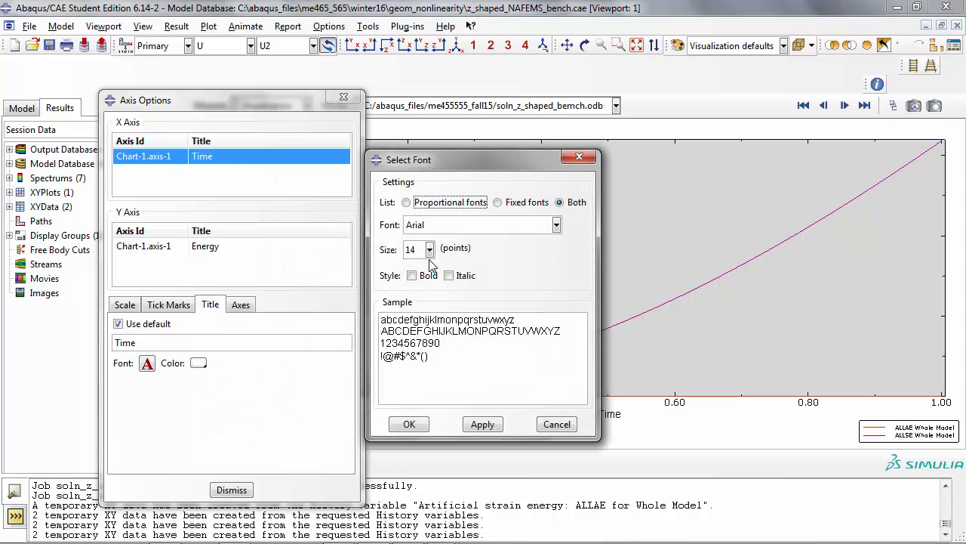
pyautogui.click(556, 424)
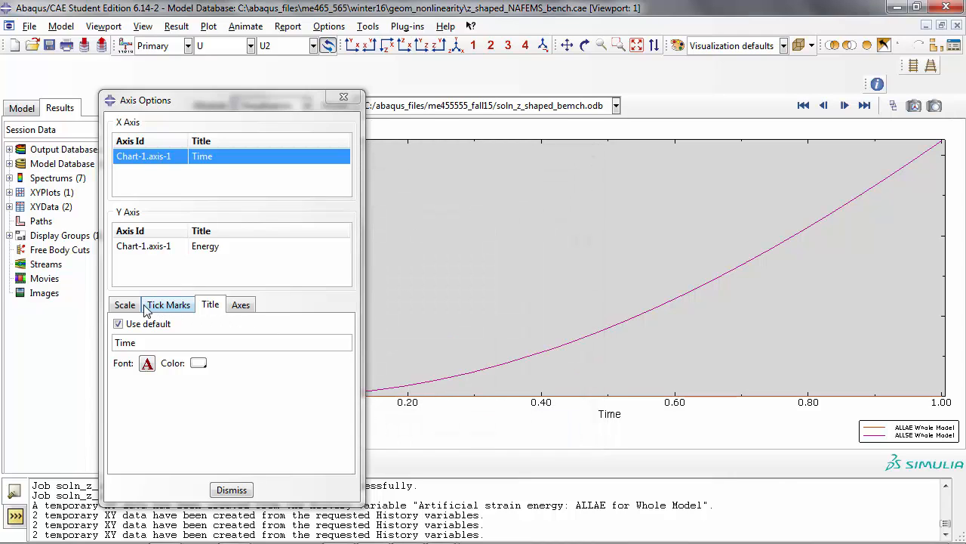
pyautogui.click(231, 490)
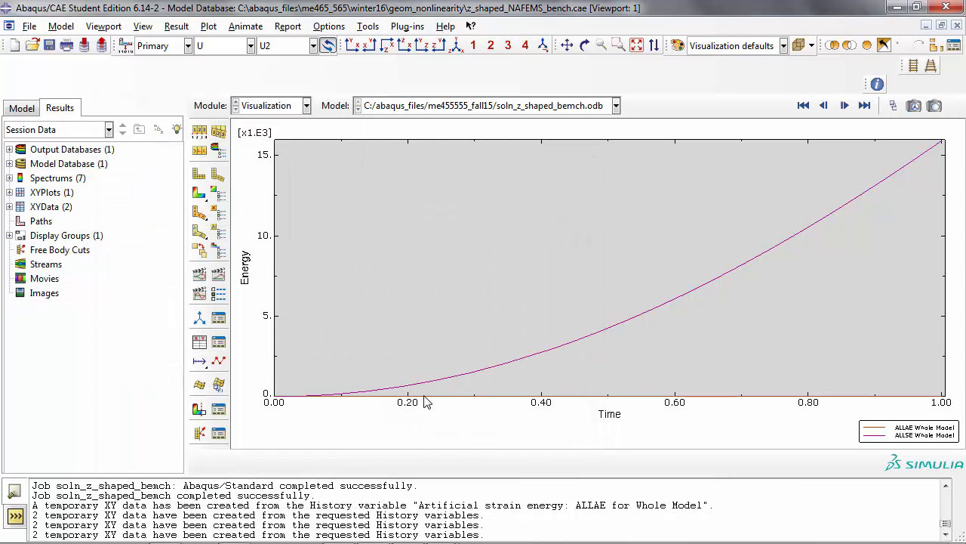
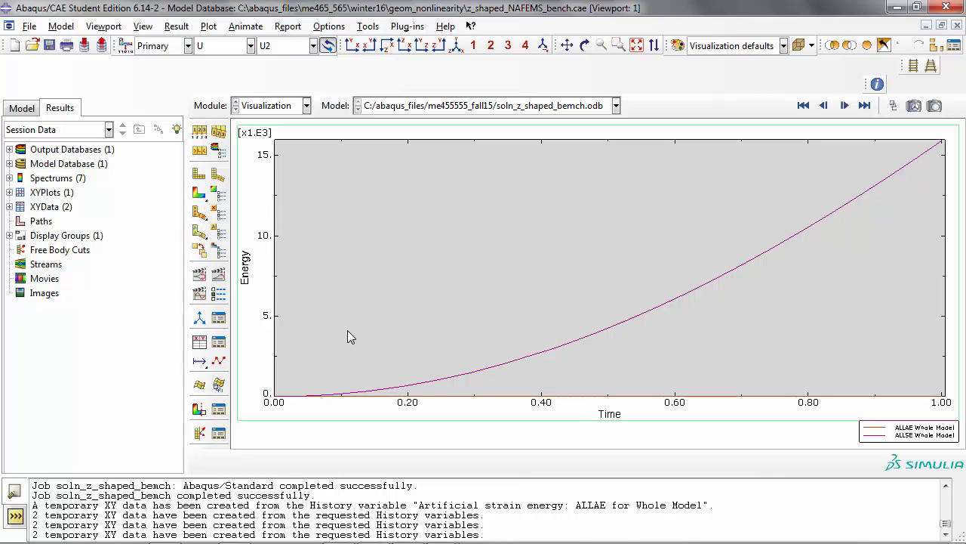
# Step: Return to the U2 contour plot on the undeformed shape and start creating XY data from ODB field output
pyautogui.click(200, 194)
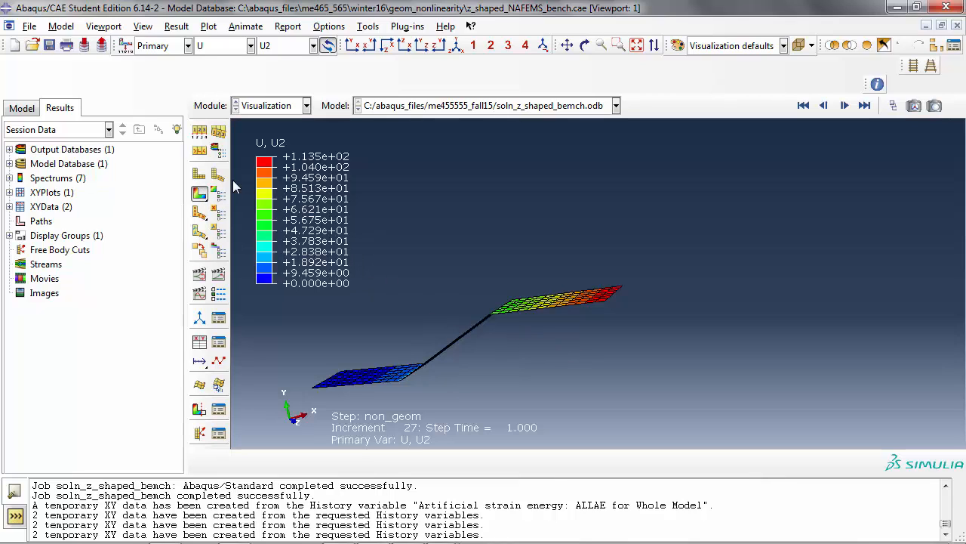
pyautogui.click(203, 342)
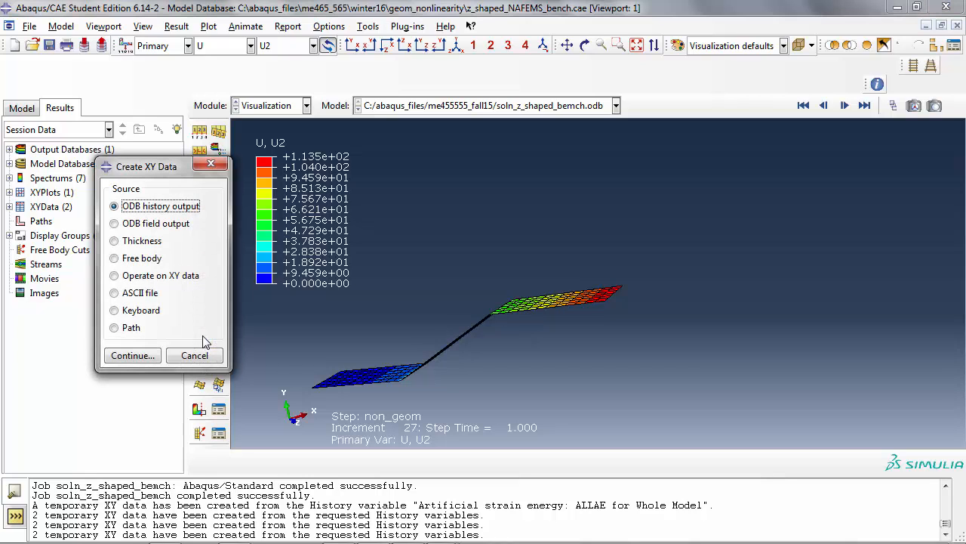
pyautogui.click(115, 223)
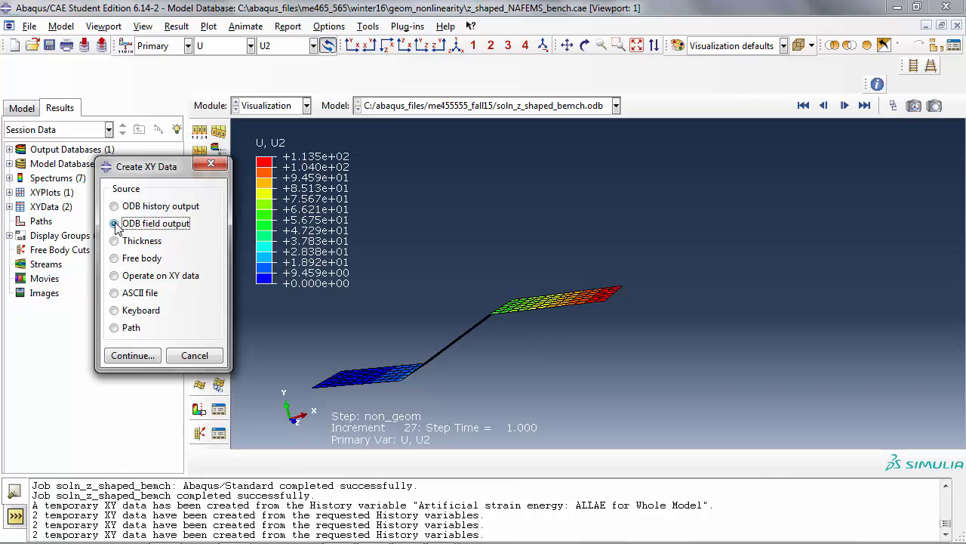
pyautogui.click(136, 356)
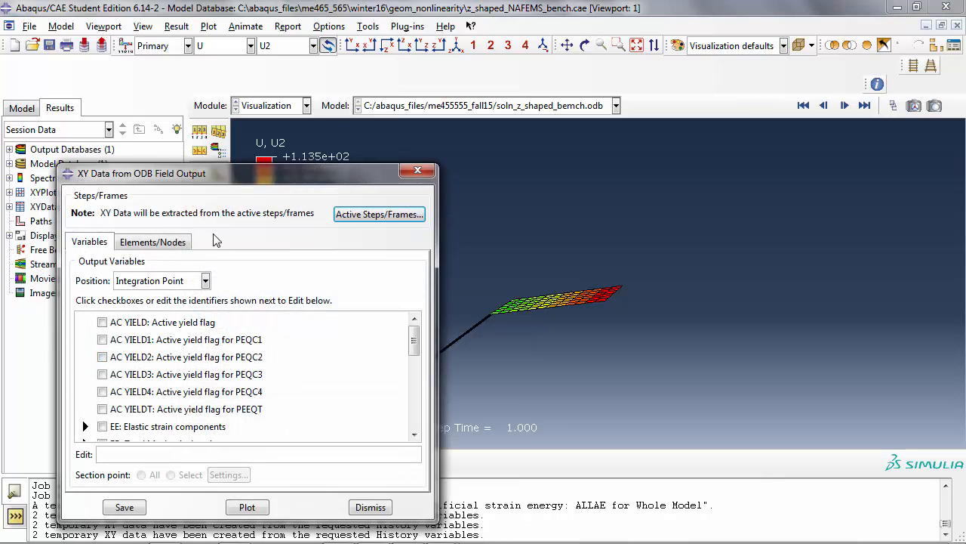
pyautogui.moveTo(234, 185); pyautogui.dragTo(214, 146)
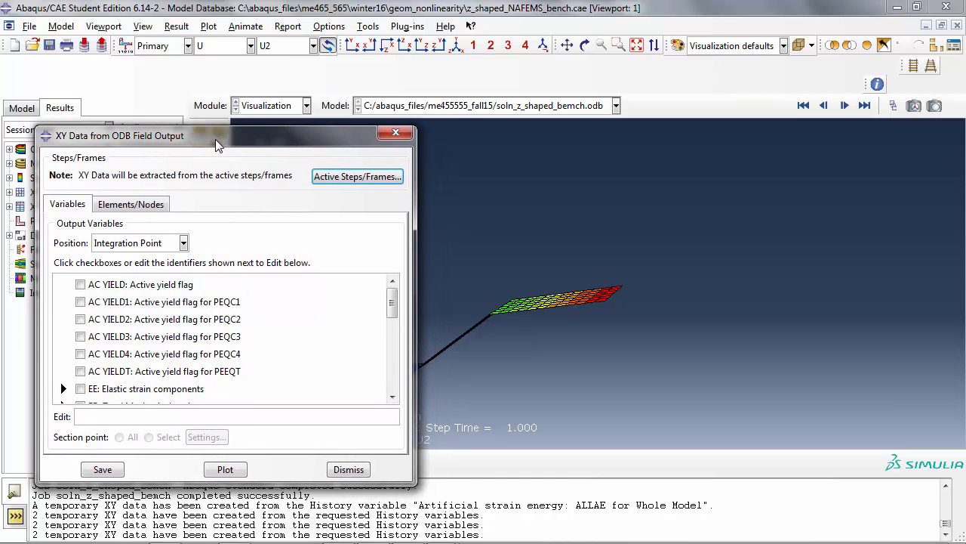
# Step: Set the output position to Unique Nodal, select the spatial displacement component U2, and try to plot it without a node selection
pyautogui.click(185, 244)
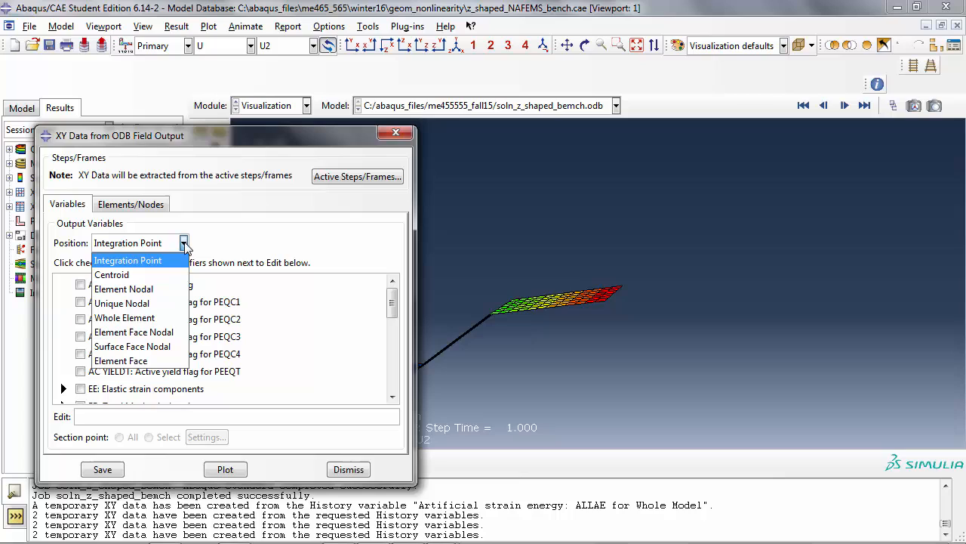
pyautogui.click(139, 306)
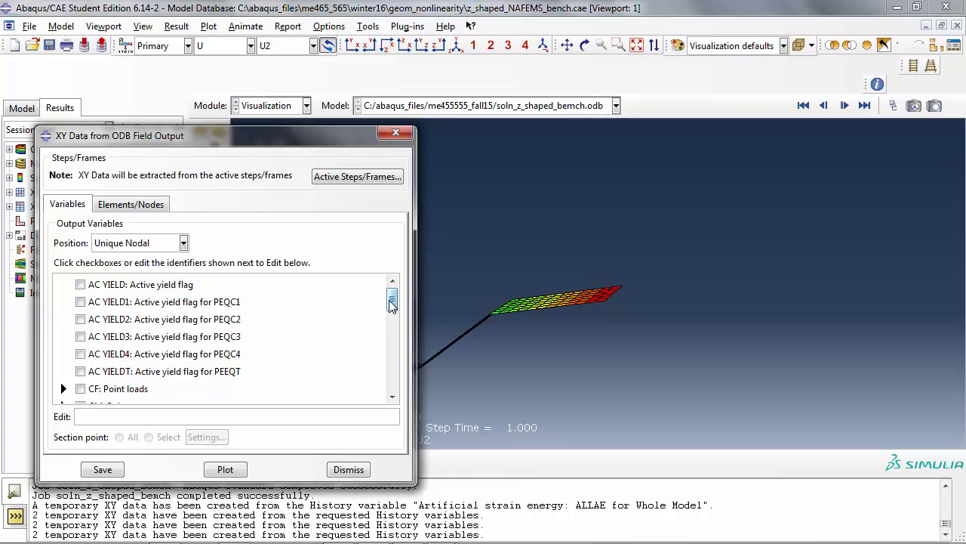
pyautogui.moveTo(392, 300); pyautogui.dragTo(391, 378)
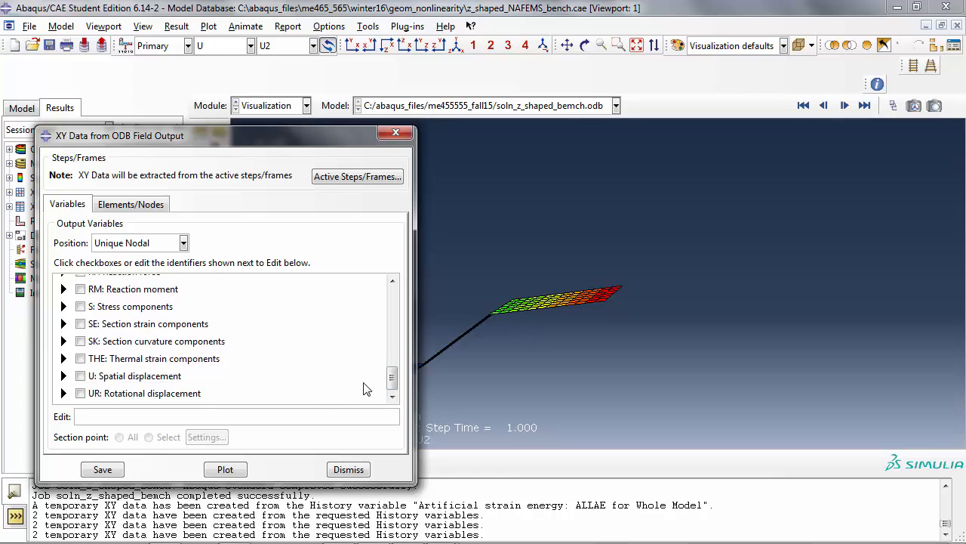
pyautogui.click(64, 375)
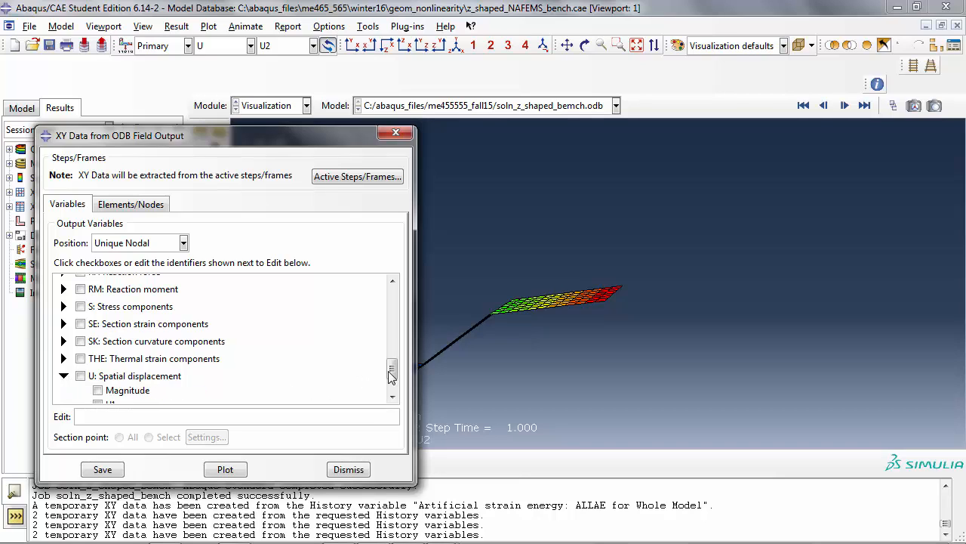
pyautogui.moveTo(393, 372); pyautogui.dragTo(393, 382)
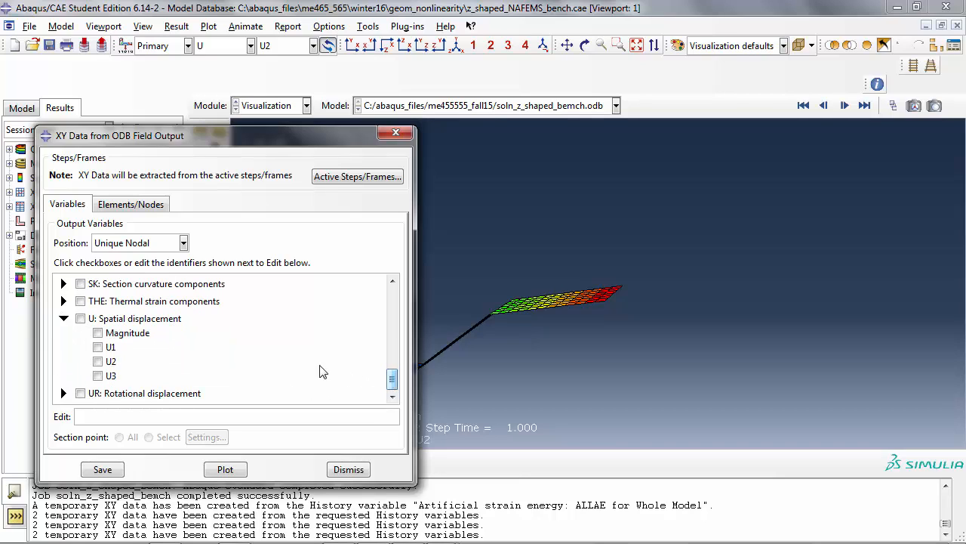
pyautogui.click(98, 361)
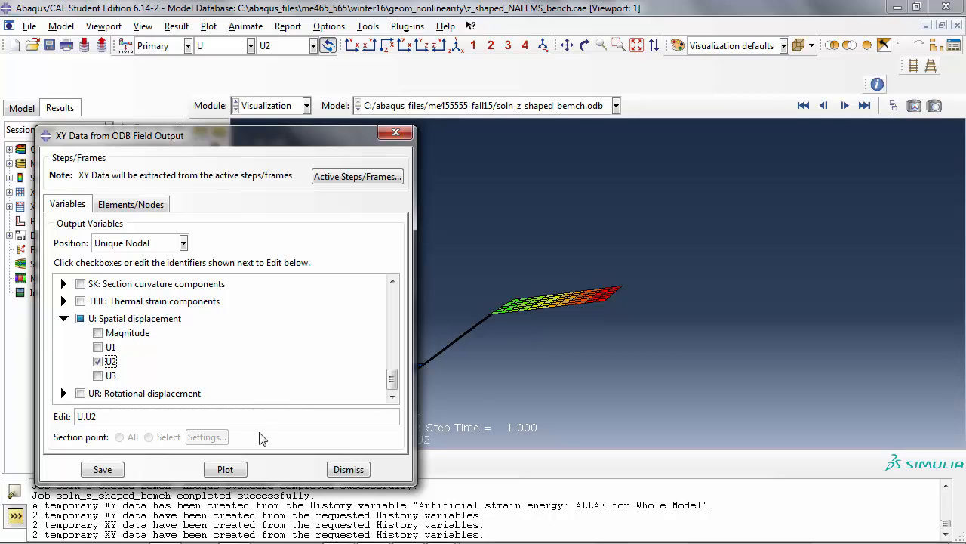
pyautogui.click(237, 471)
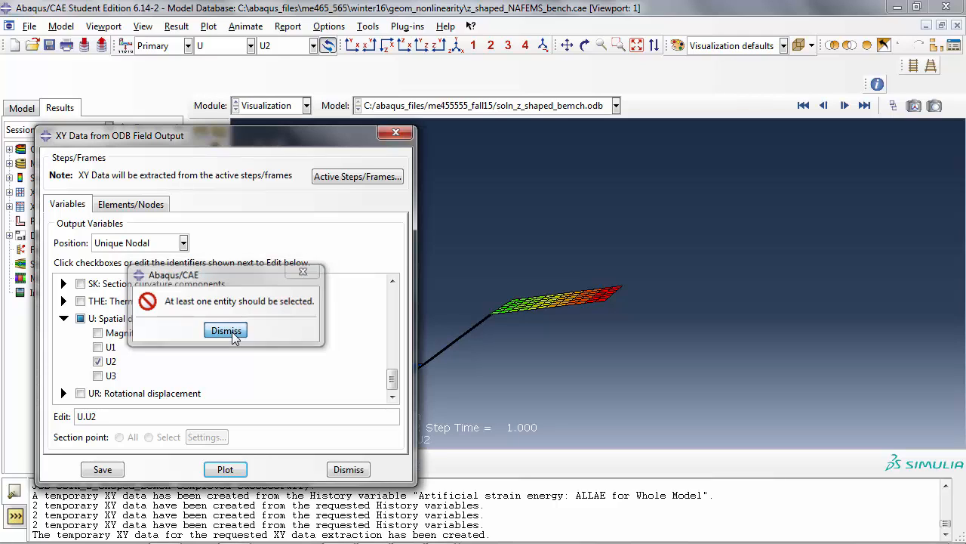
pyautogui.click(226, 330)
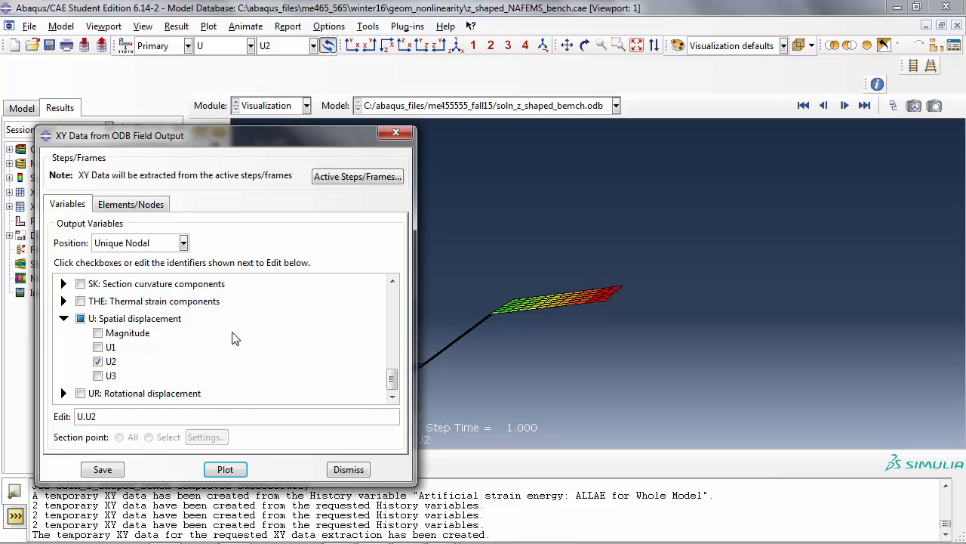
# Step: Pick the lower corner node at the shell's free end, with item highlighting enabled, and plot its U2 displacement against time
pyautogui.click(136, 205)
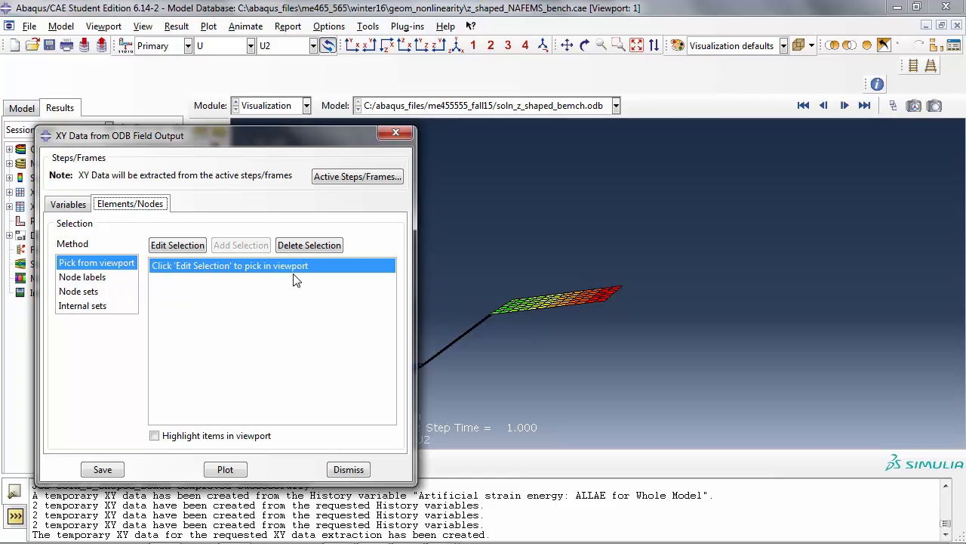
pyautogui.click(194, 246)
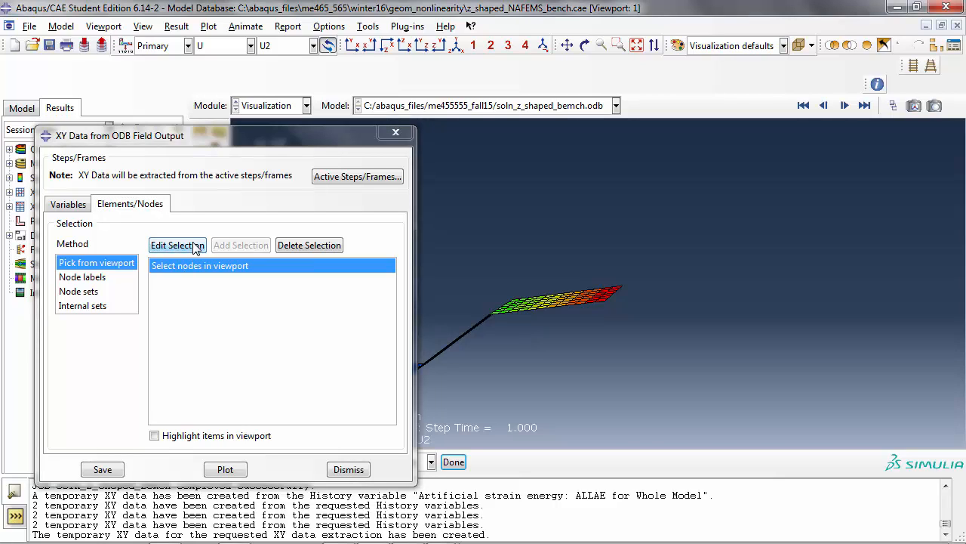
pyautogui.scroll(5, 582, 362)
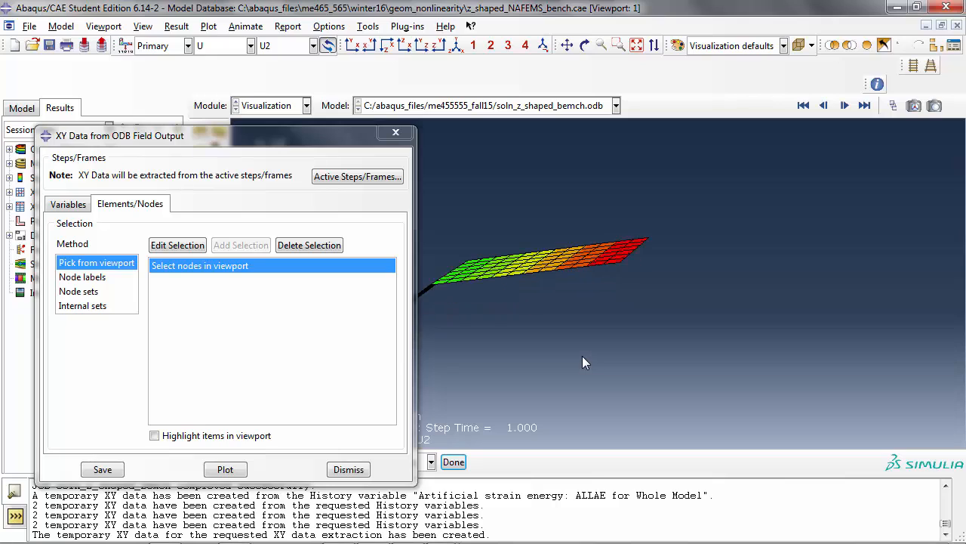
pyautogui.scroll(1, 582, 362)
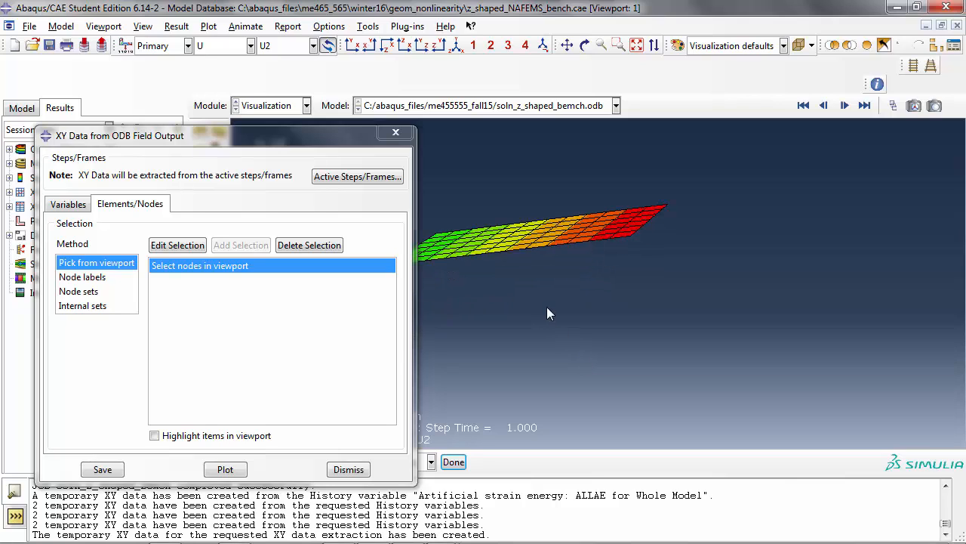
pyautogui.click(154, 435)
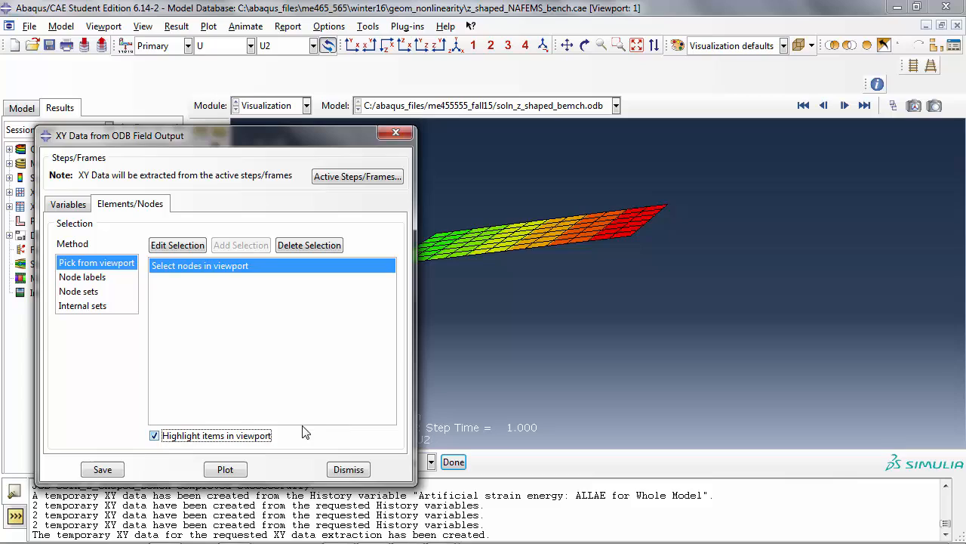
pyautogui.click(631, 235)
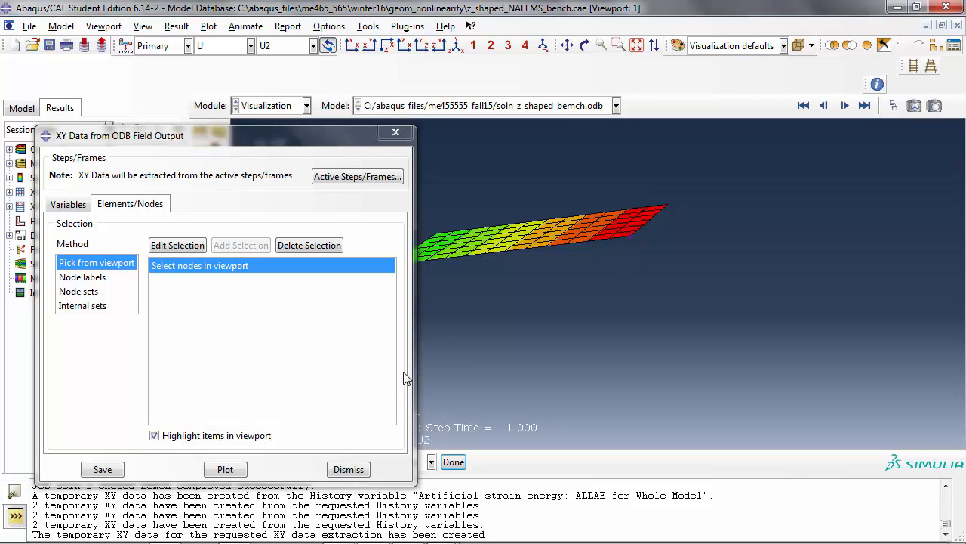
pyautogui.click(225, 469)
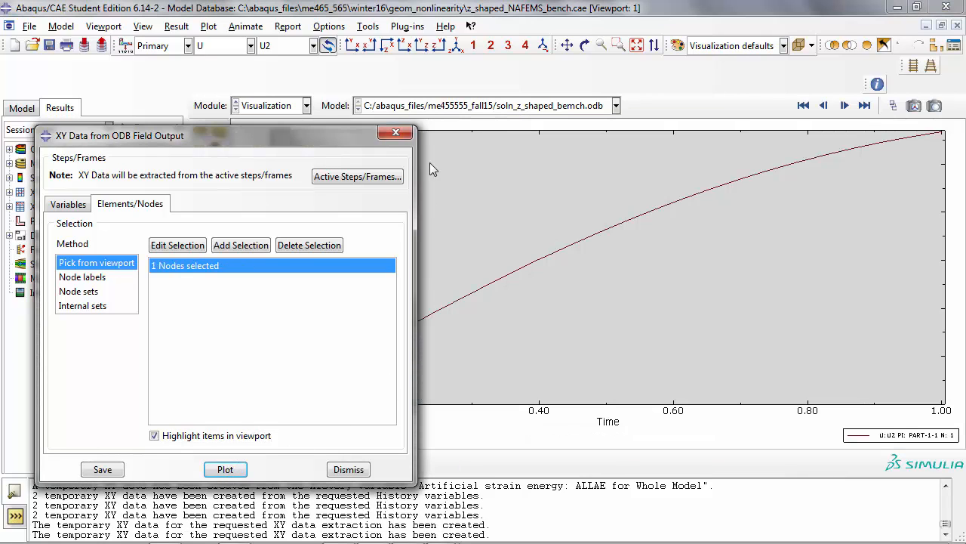
pyautogui.moveTo(344, 142); pyautogui.dragTo(178, 228)
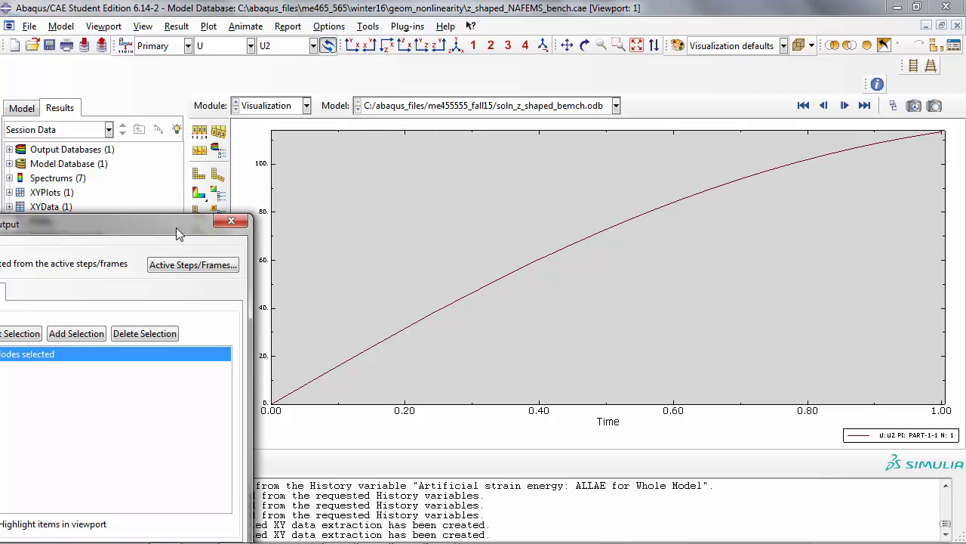
pyautogui.moveTo(176, 227); pyautogui.dragTo(114, 238)
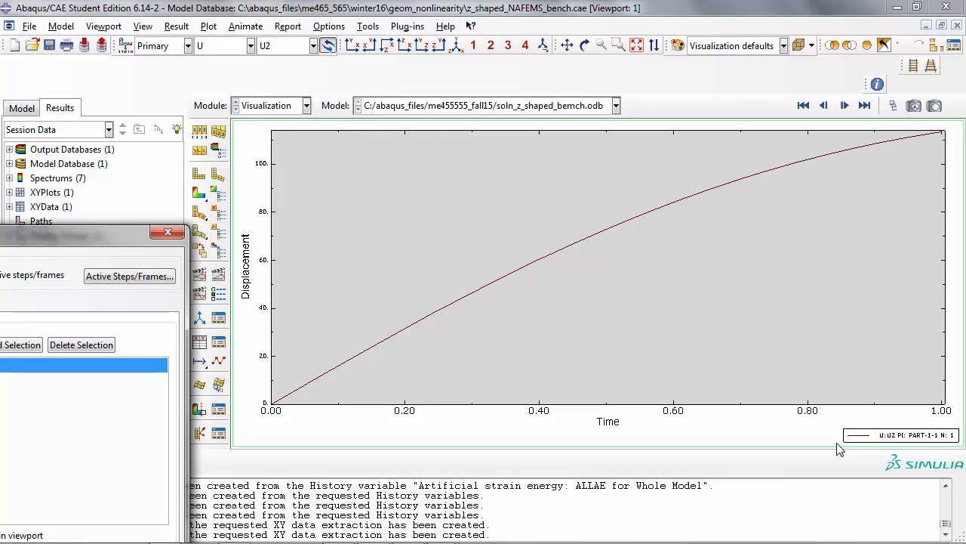
# Step: Replace the U2 output variable with the point load component CF2
pyautogui.moveTo(137, 235); pyautogui.dragTo(492, 203)
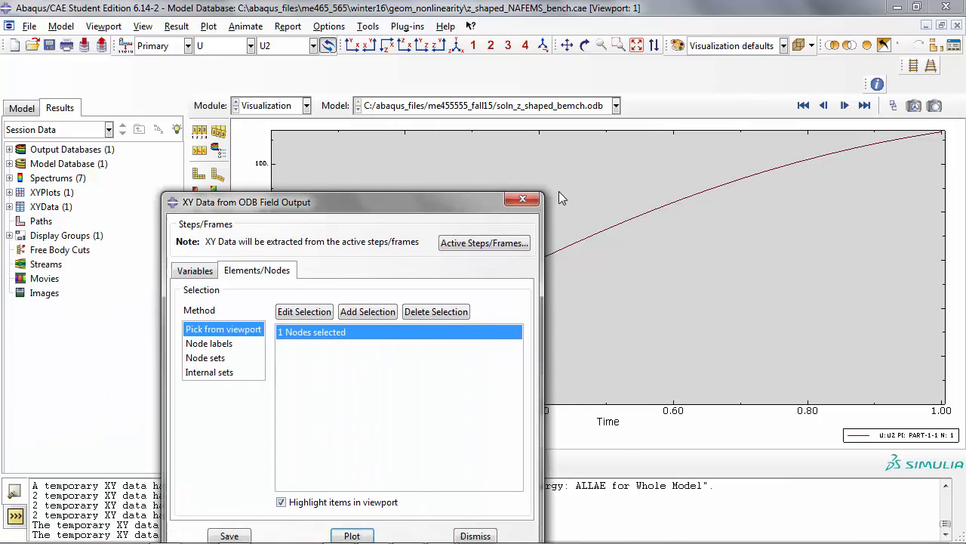
pyautogui.moveTo(559, 198); pyautogui.dragTo(594, 175)
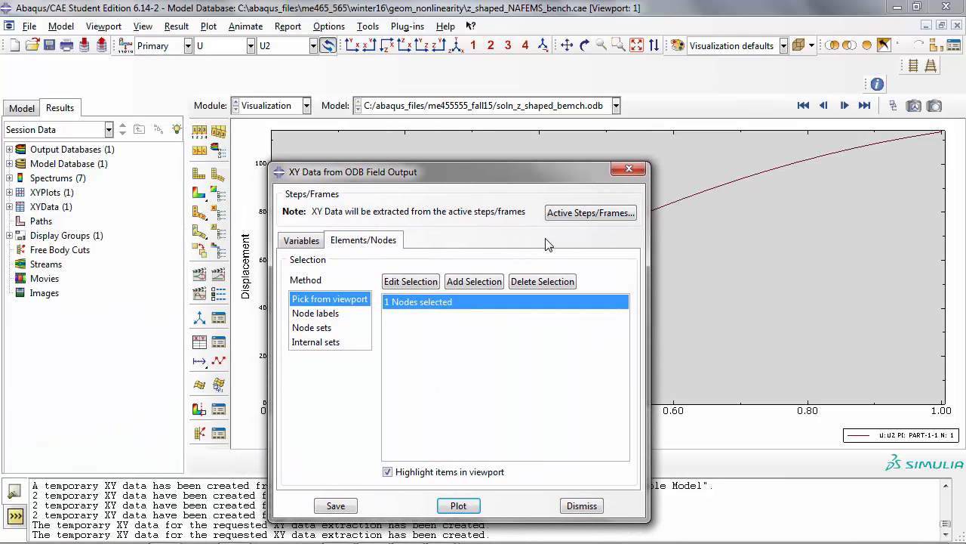
pyautogui.click(317, 244)
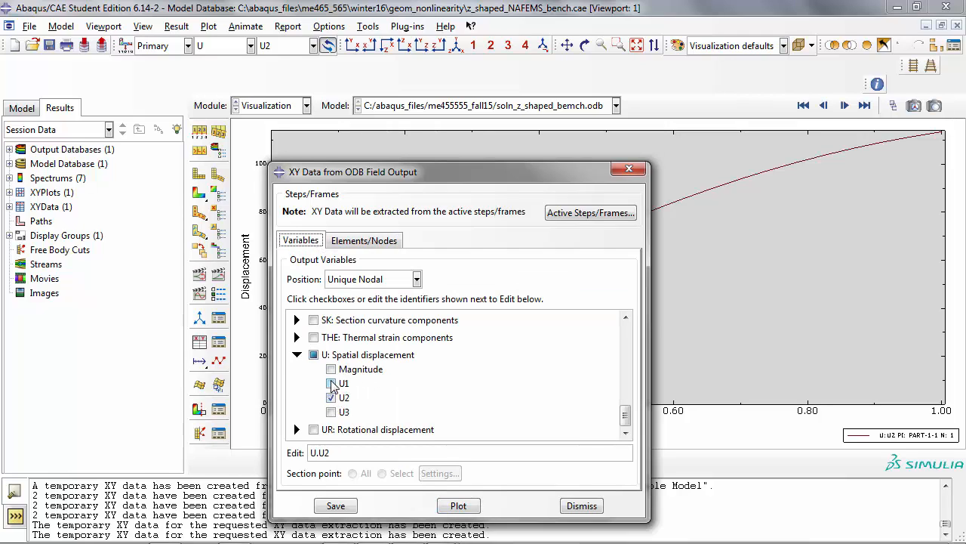
pyautogui.click(314, 354)
pyautogui.click(297, 356)
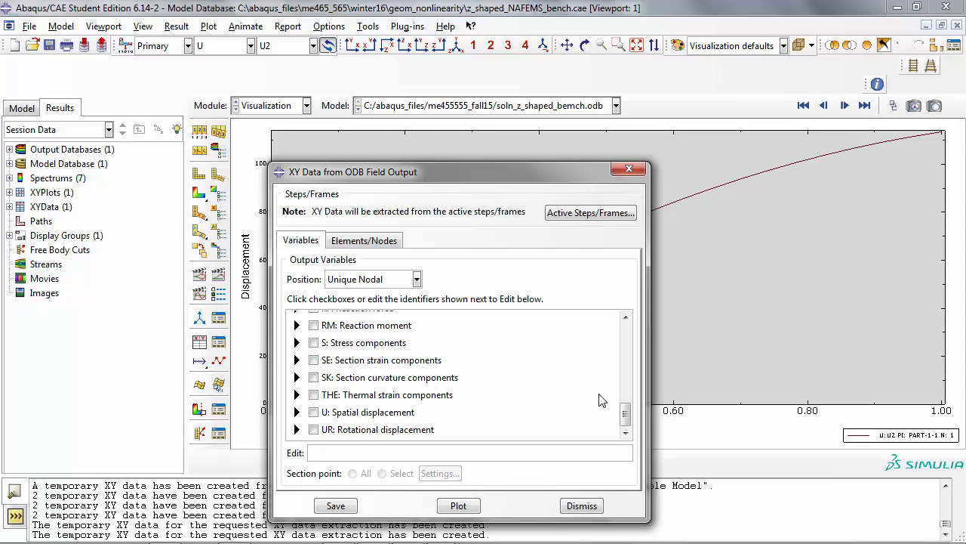
pyautogui.moveTo(626, 414); pyautogui.dragTo(639, 349)
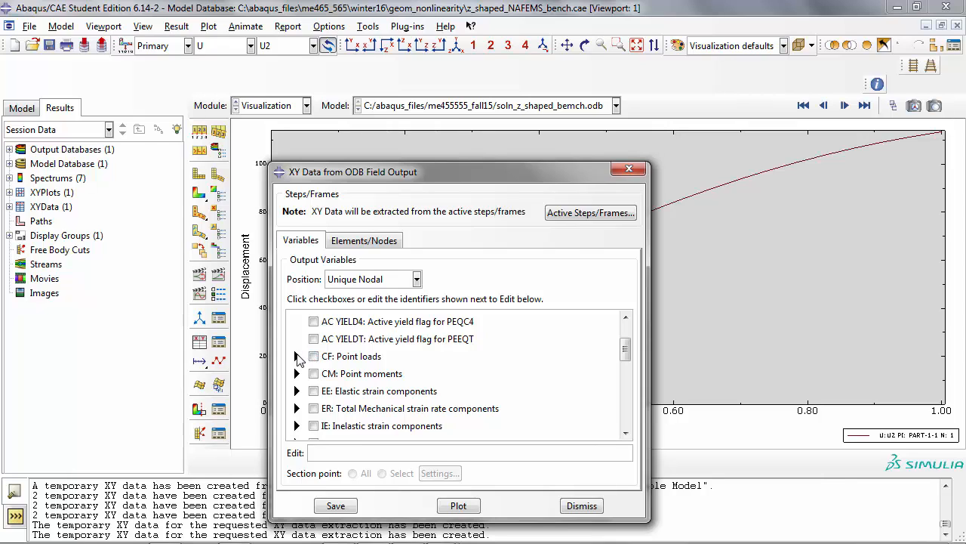
pyautogui.click(298, 356)
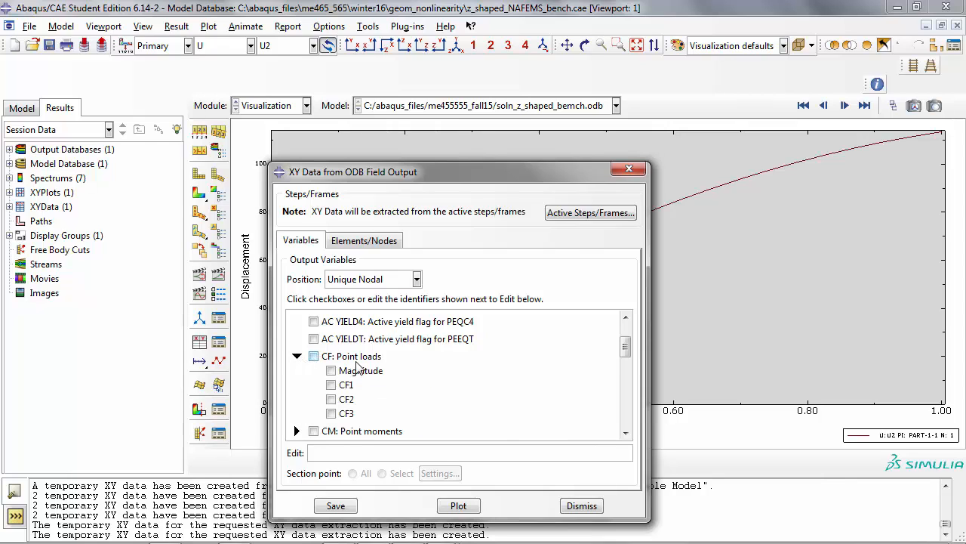
pyautogui.click(331, 399)
# Step: Plot the CF2 point load against time for the already selected tip node and bring the whole curve into view
pyautogui.click(365, 241)
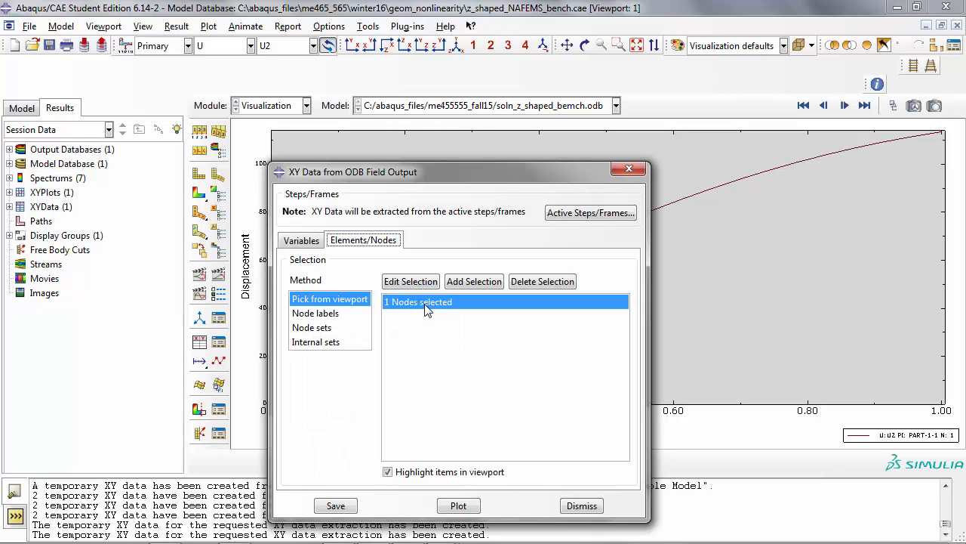
pyautogui.click(456, 507)
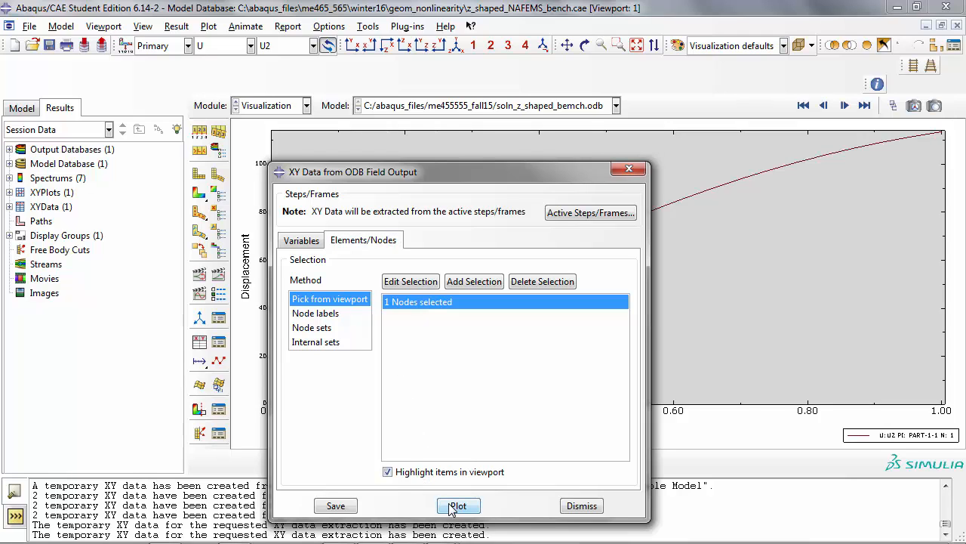
pyautogui.moveTo(538, 177); pyautogui.dragTo(111, 178)
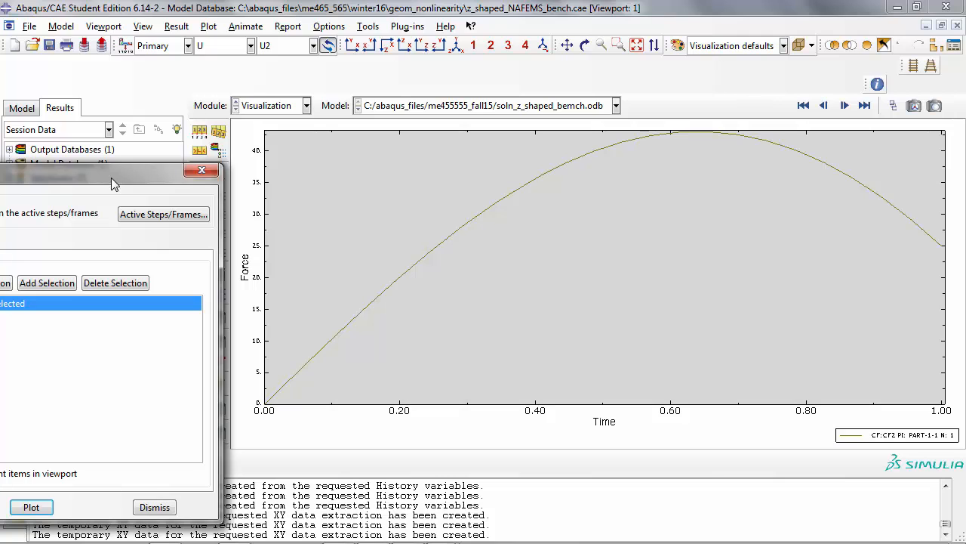
# Step: Save the CF2 curve of the tip node as session XY data under the default name
pyautogui.moveTo(101, 176); pyautogui.dragTo(474, 139)
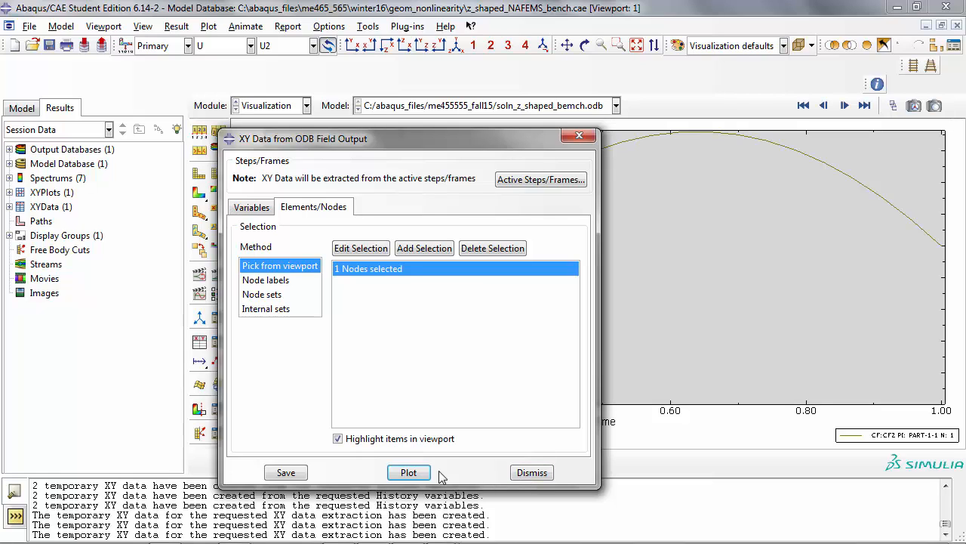
pyautogui.click(300, 473)
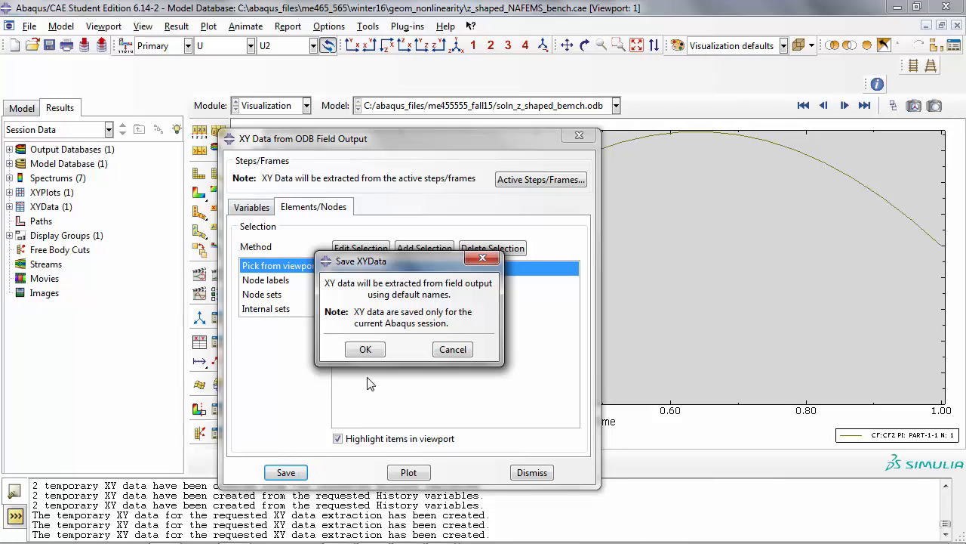
pyautogui.click(370, 350)
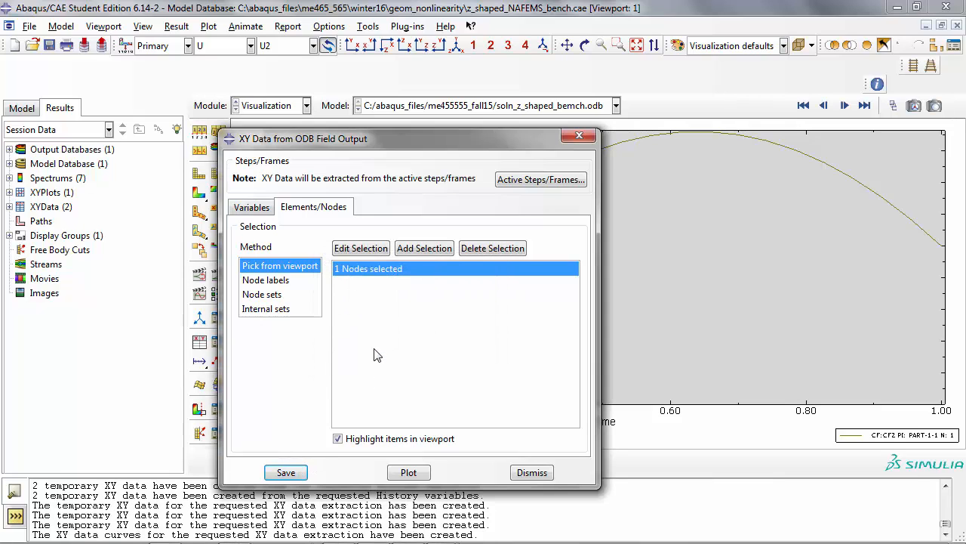
# Step: Replace CF2 with the spatial displacement component U2 as the output variable, and check the selected tip node
pyautogui.click(255, 214)
pyautogui.scroll(-5, 364, 393)
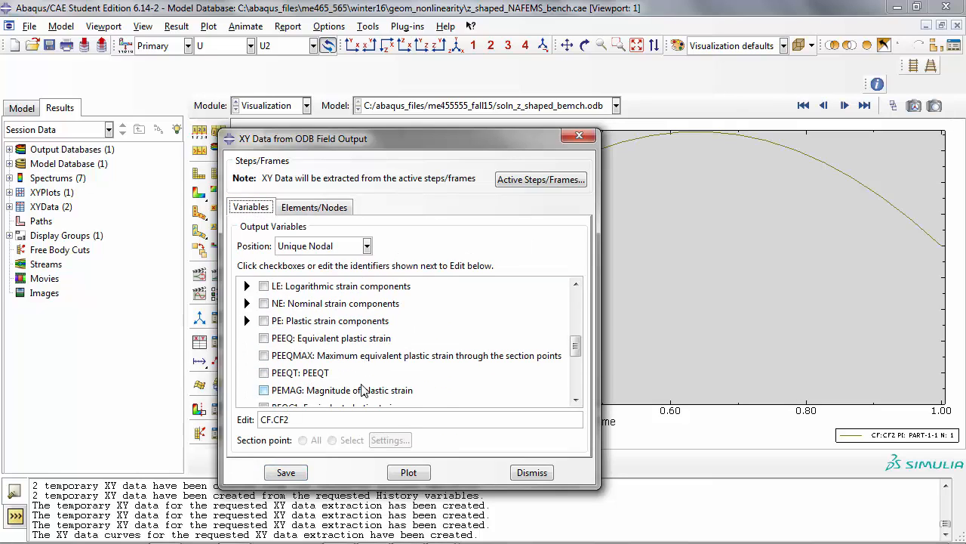
pyautogui.scroll(3, 363, 389)
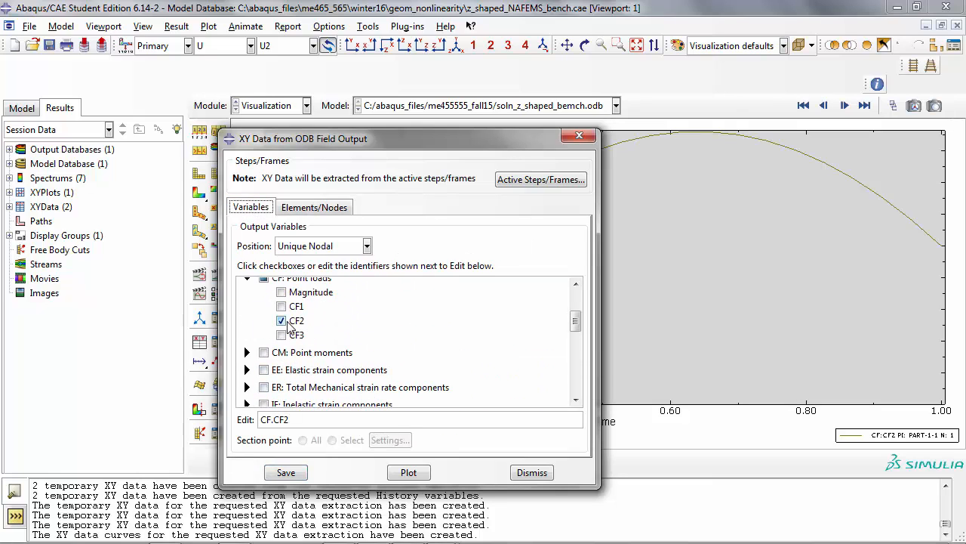
pyautogui.click(282, 321)
pyautogui.moveTo(576, 322); pyautogui.dragTo(590, 400)
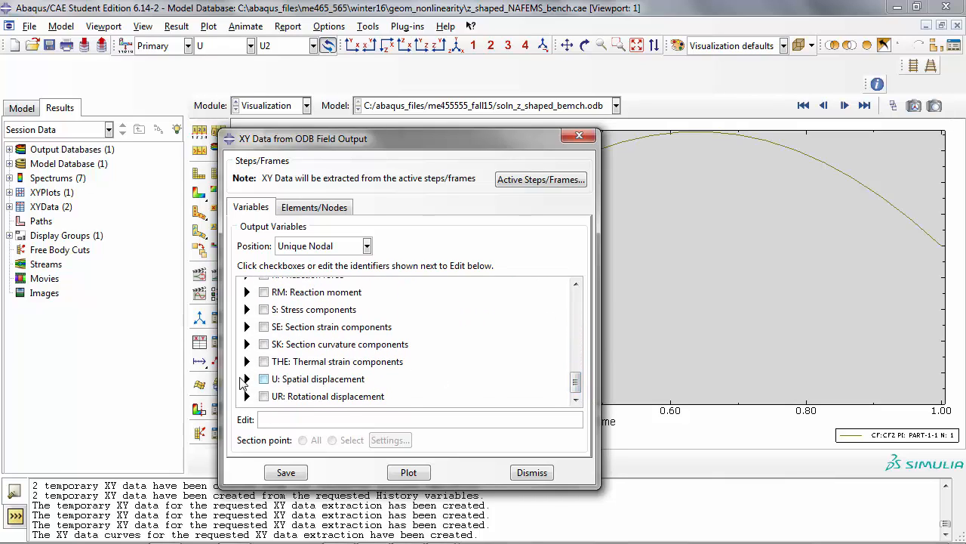
pyautogui.click(246, 378)
pyautogui.scroll(-1, 365, 390)
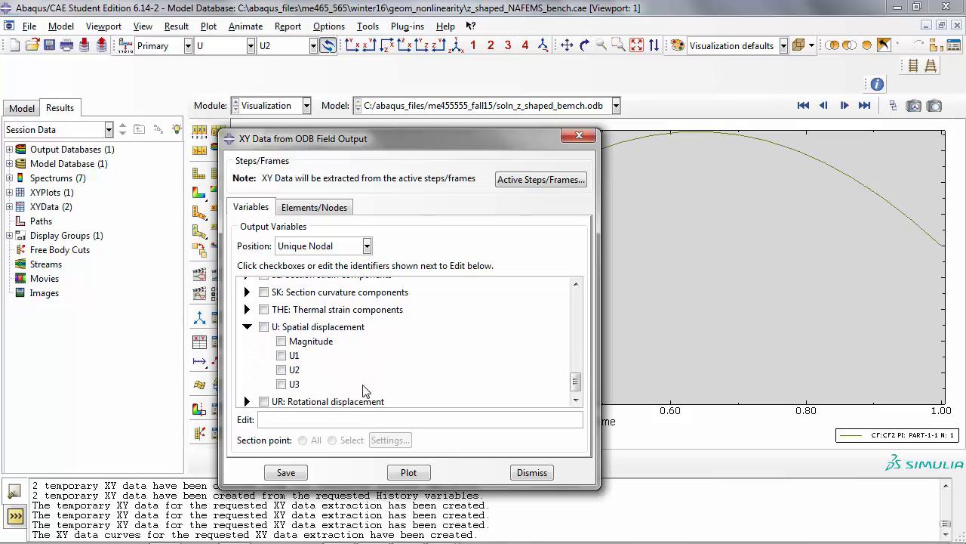
pyautogui.click(280, 364)
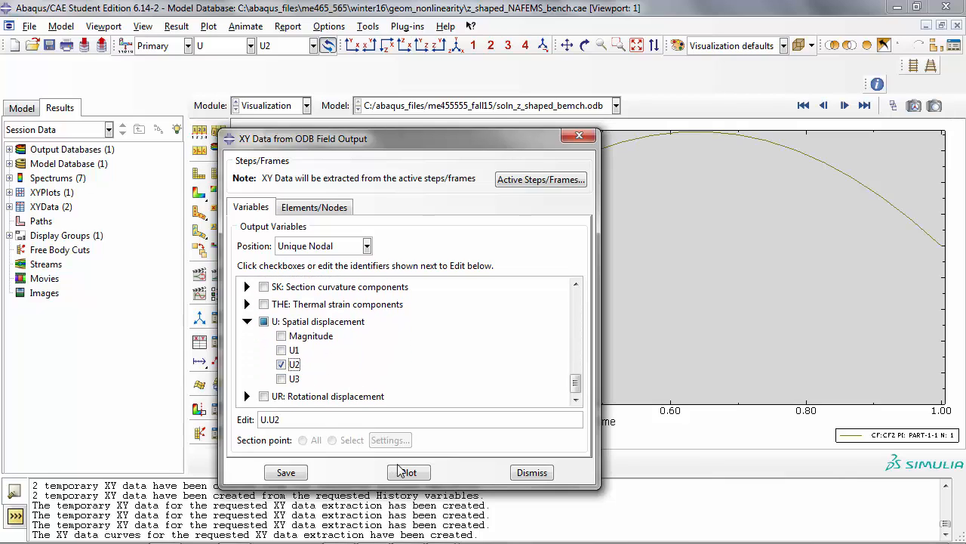
pyautogui.click(315, 207)
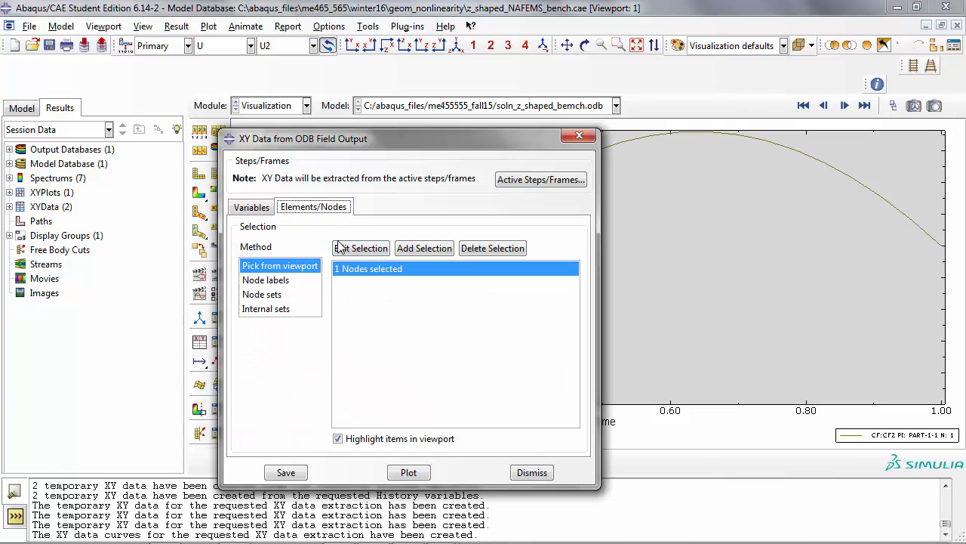
# Step: Plot the tip node's U2 displacement against time and save the curve as session XY data under the default name
pyautogui.click(396, 471)
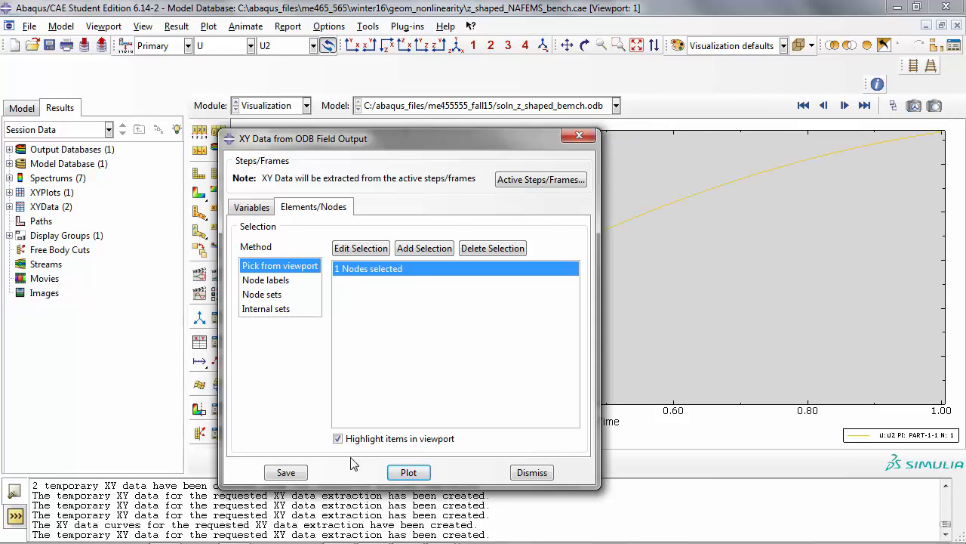
pyautogui.click(287, 471)
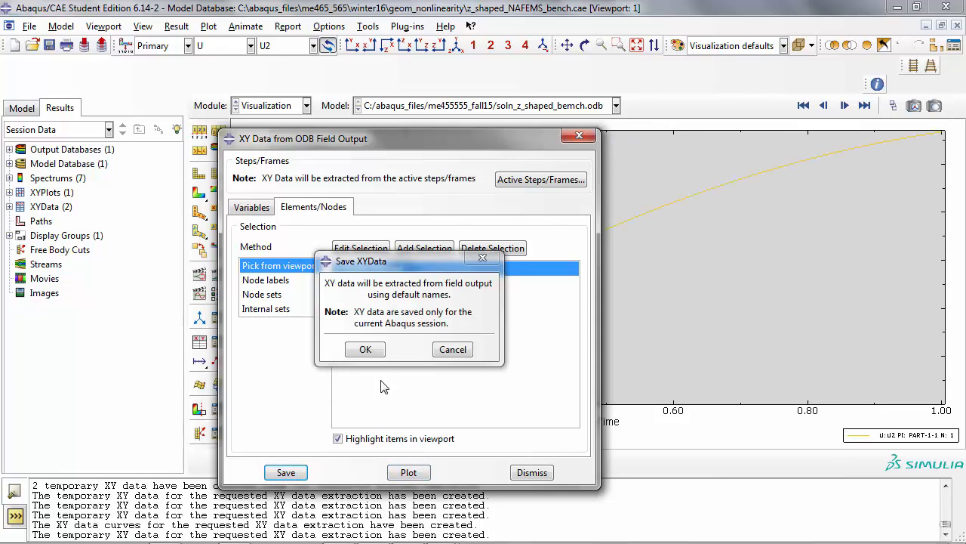
pyautogui.click(365, 349)
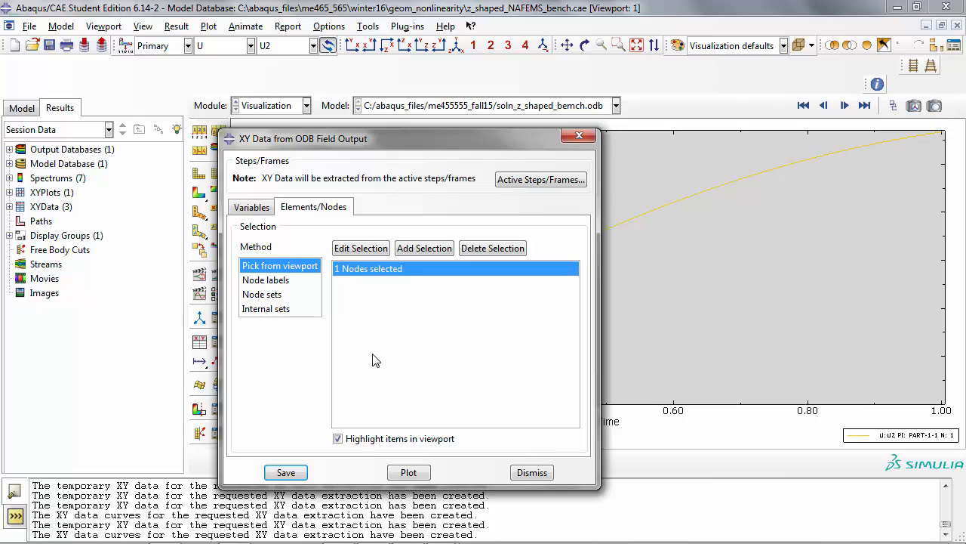
pyautogui.click(532, 472)
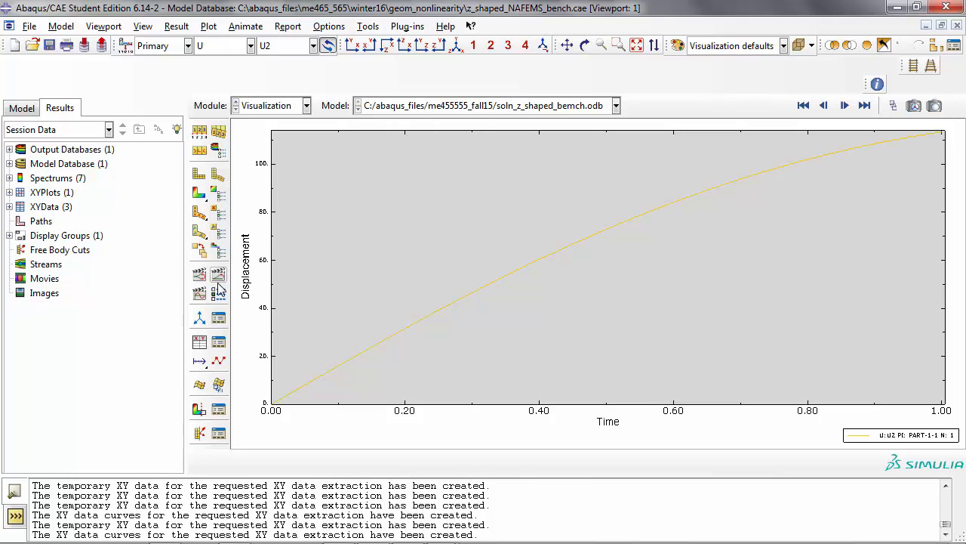
# Step: Delete the temporary duplicate "_U:U2 PI: PART-1-1 N: 1" from the session's XY data
pyautogui.click(221, 345)
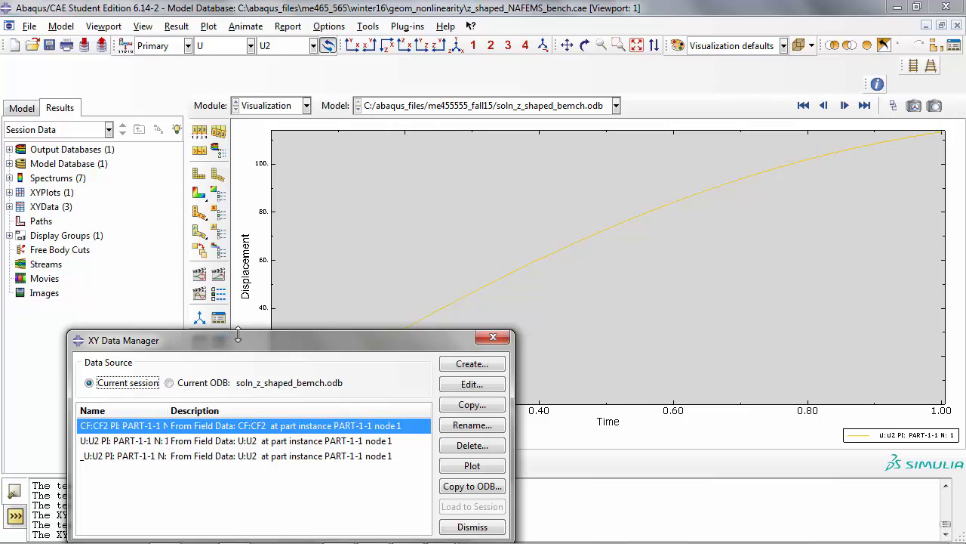
pyautogui.moveTo(241, 339); pyautogui.dragTo(283, 250)
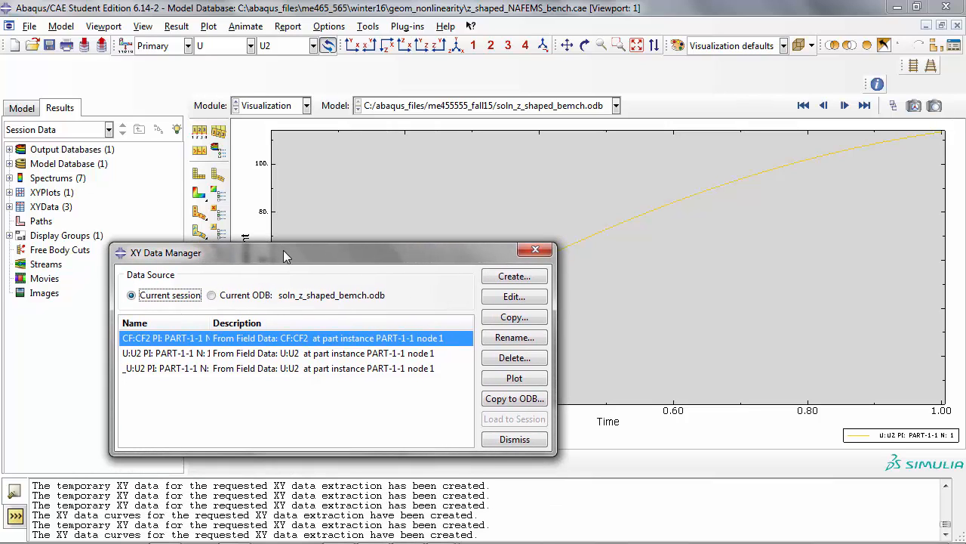
pyautogui.click(234, 370)
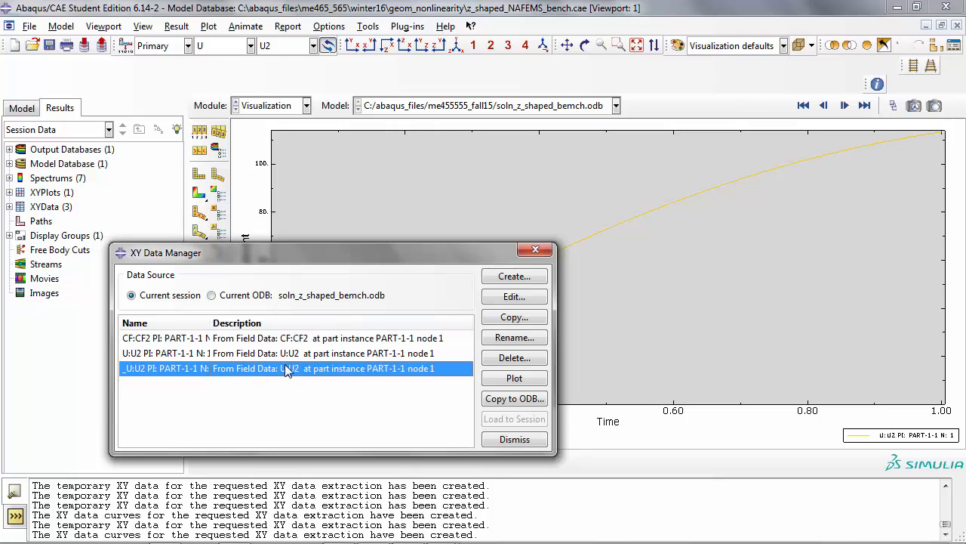
pyautogui.click(492, 358)
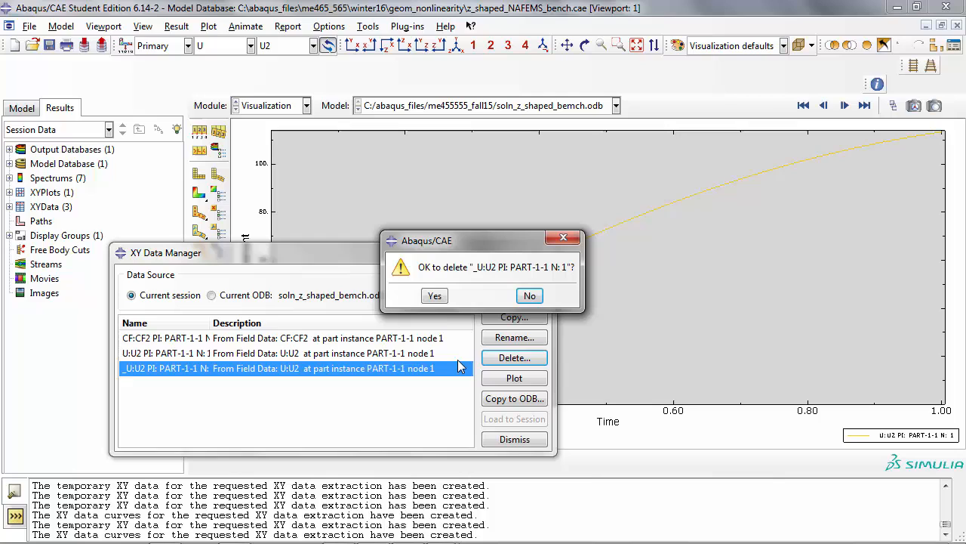
pyautogui.click(435, 296)
# Step: Rename the saved CF2 point load data of the tip node as applied_load
pyautogui.click(360, 338)
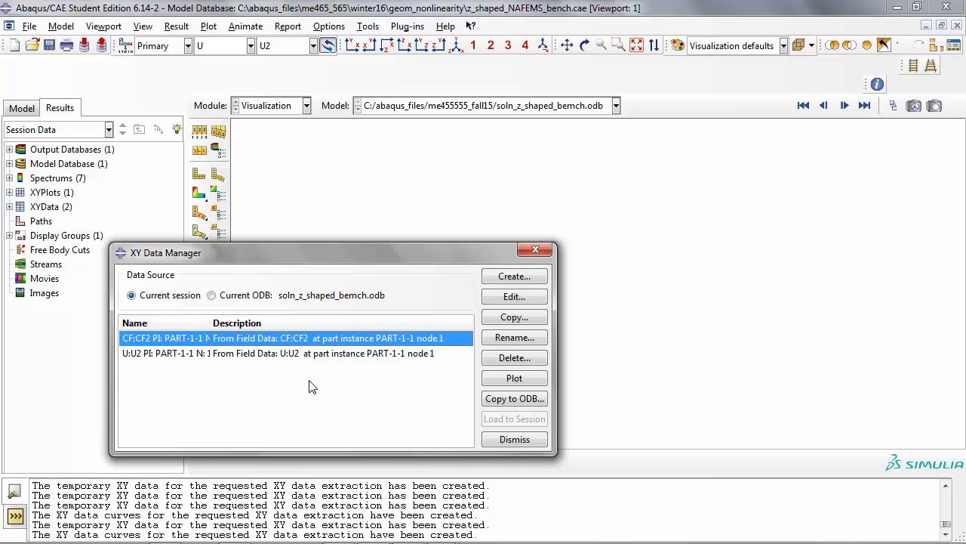
pyautogui.click(508, 341)
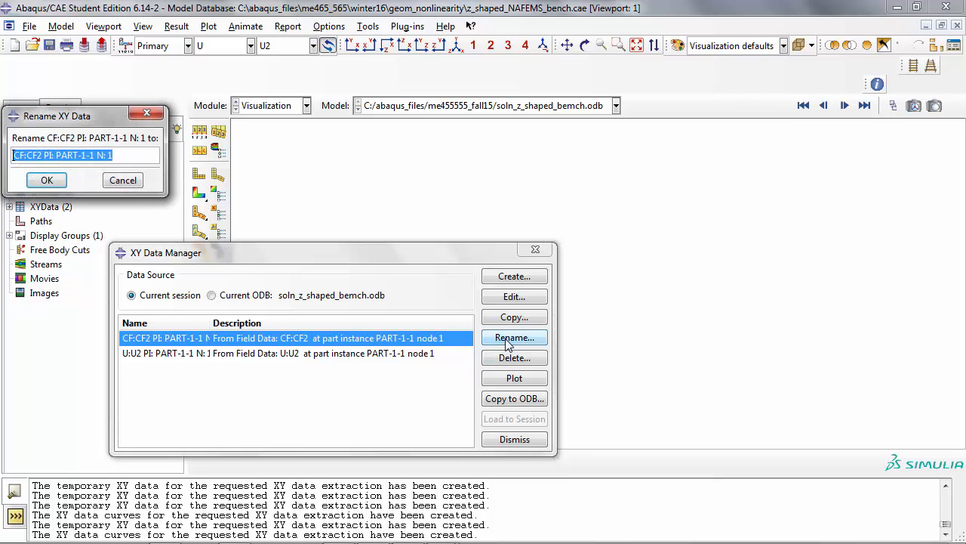
pyautogui.write('appli')
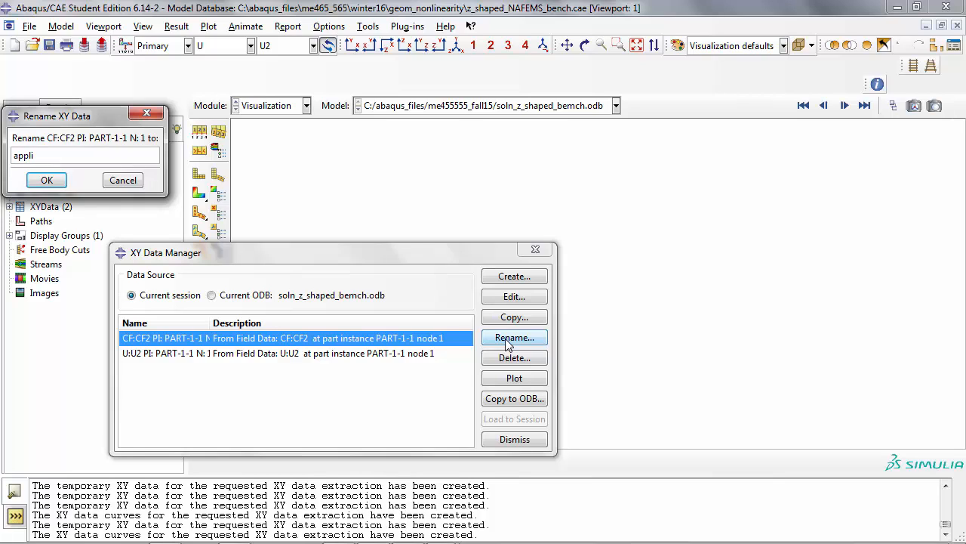
pyautogui.write('ed_load')
pyautogui.click(45, 181)
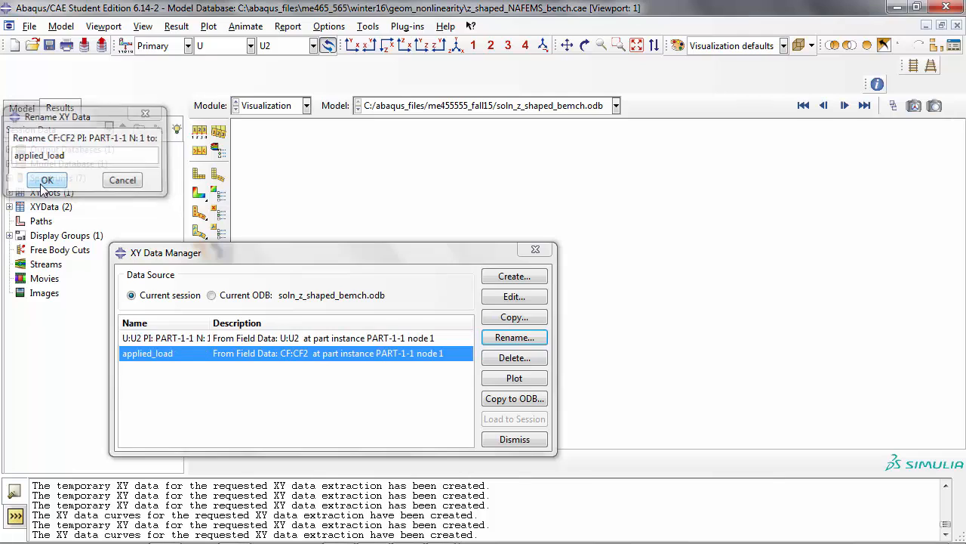
# Step: Rename the saved U2 displacement data of the tip node as y_displ and close the XY data list
pyautogui.click(161, 340)
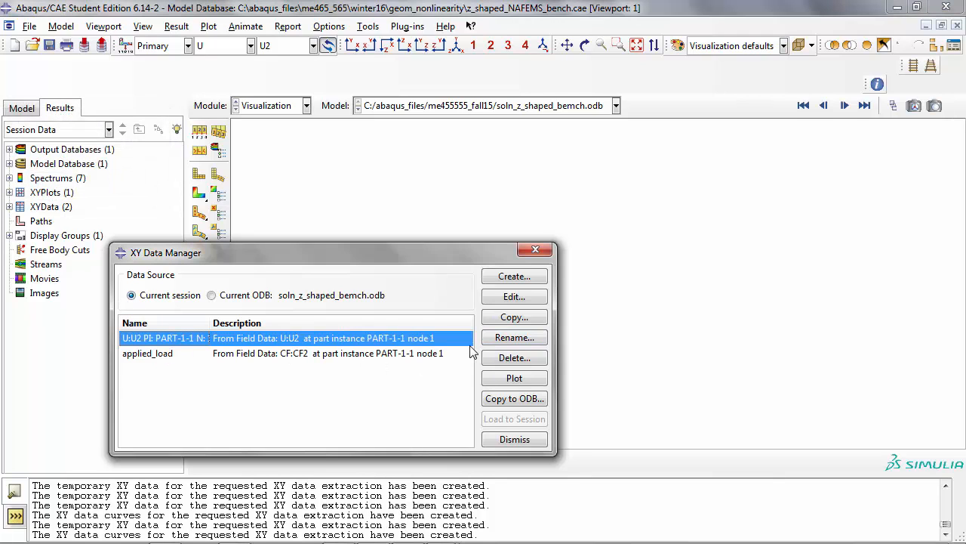
pyautogui.click(525, 344)
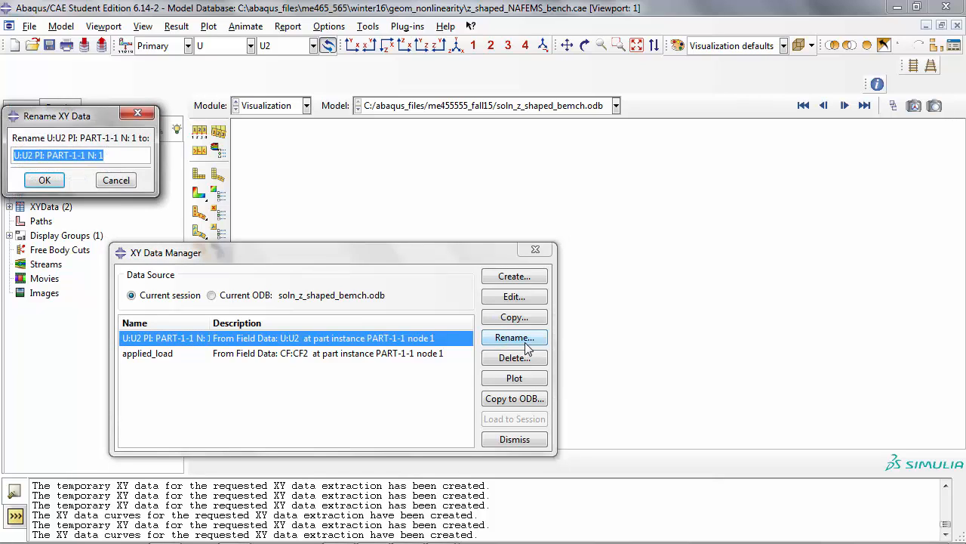
pyautogui.write('y_disp')
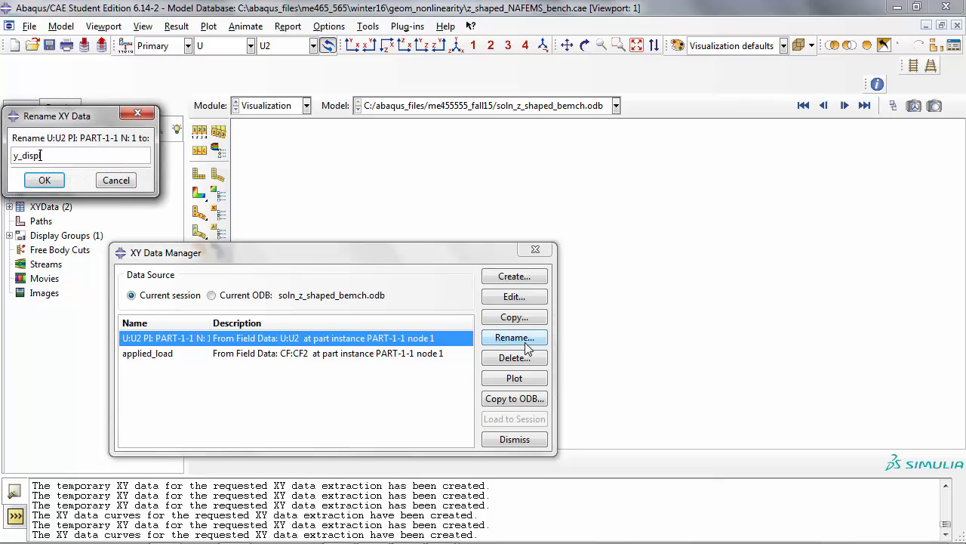
pyautogui.write('l')
pyautogui.click(43, 180)
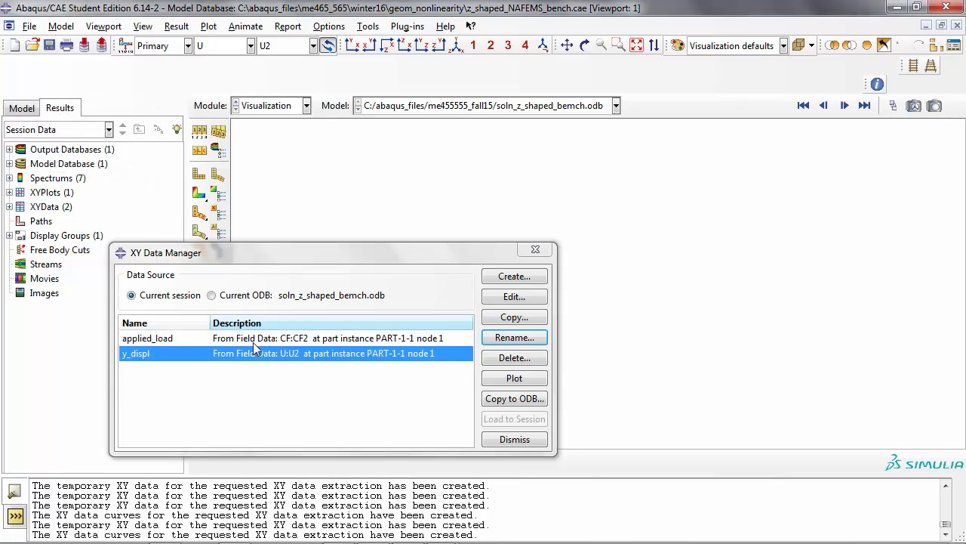
pyautogui.click(503, 439)
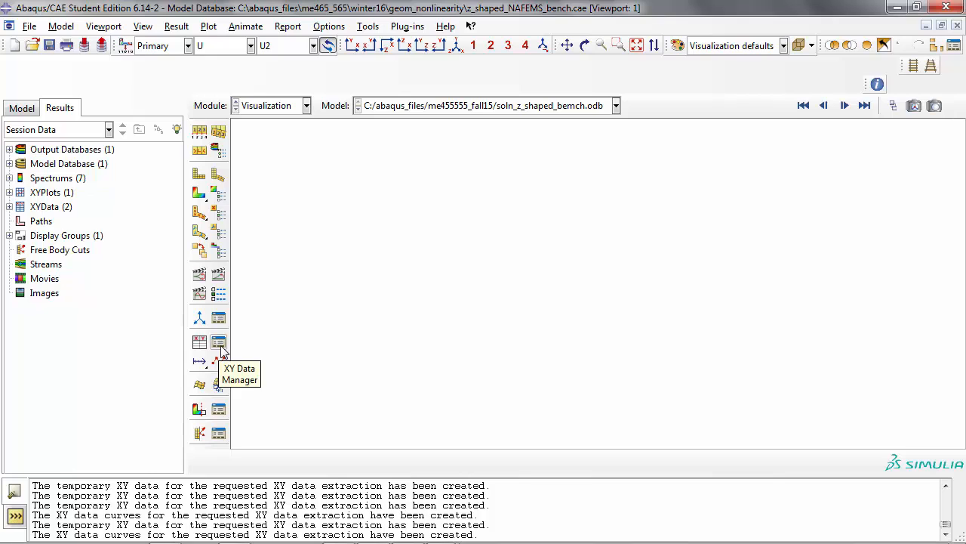
pyautogui.click(221, 346)
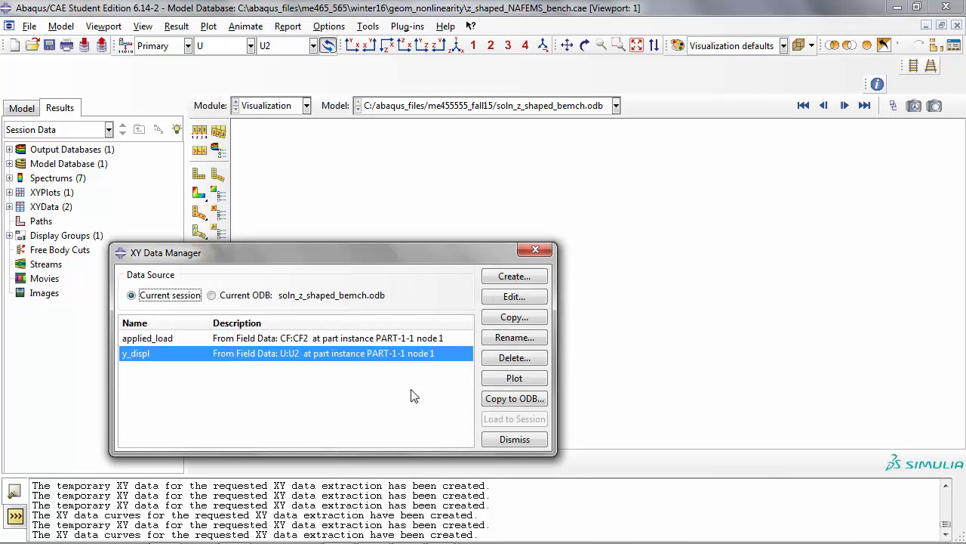
pyautogui.click(518, 440)
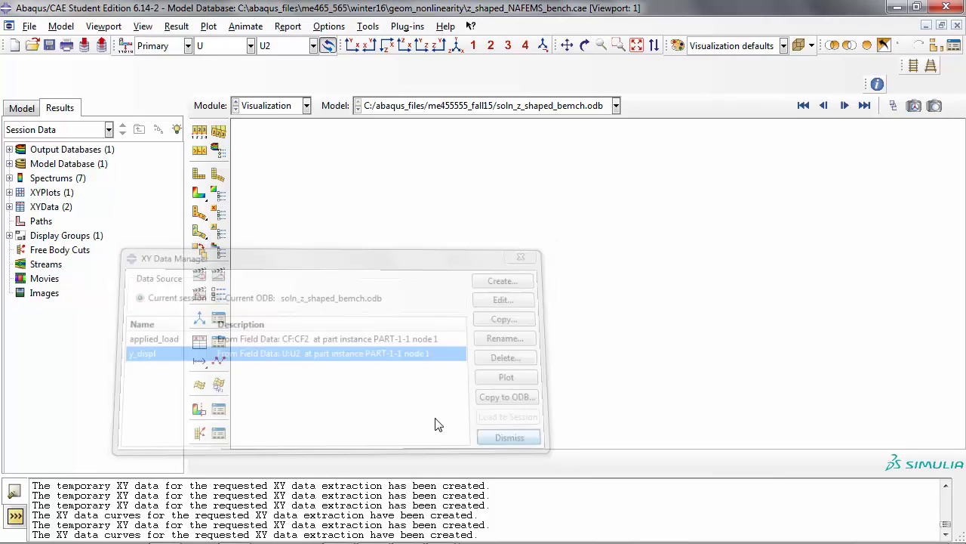
# Step: Build an Operate on XY data expression that combines "y_displ" as the first argument with "applied_load" as the second
pyautogui.click(199, 342)
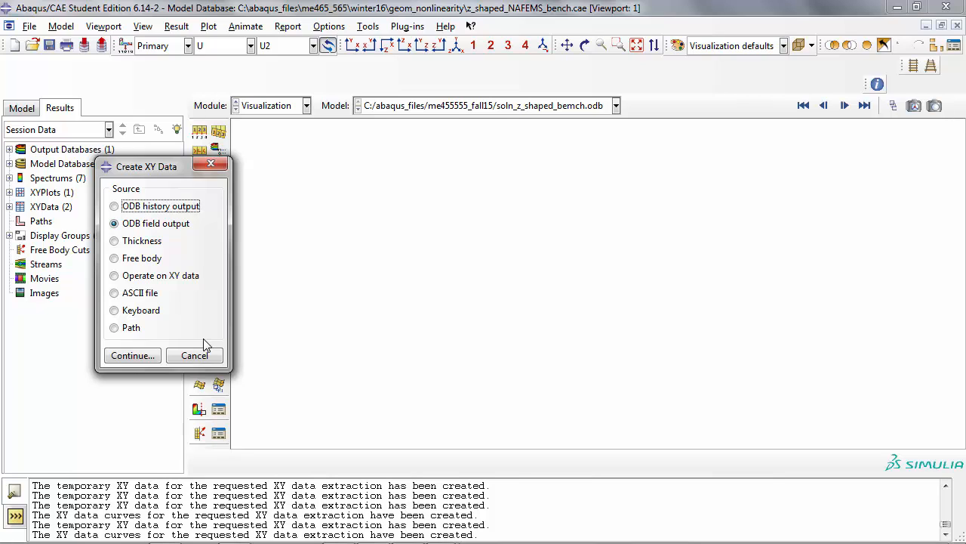
pyautogui.click(134, 278)
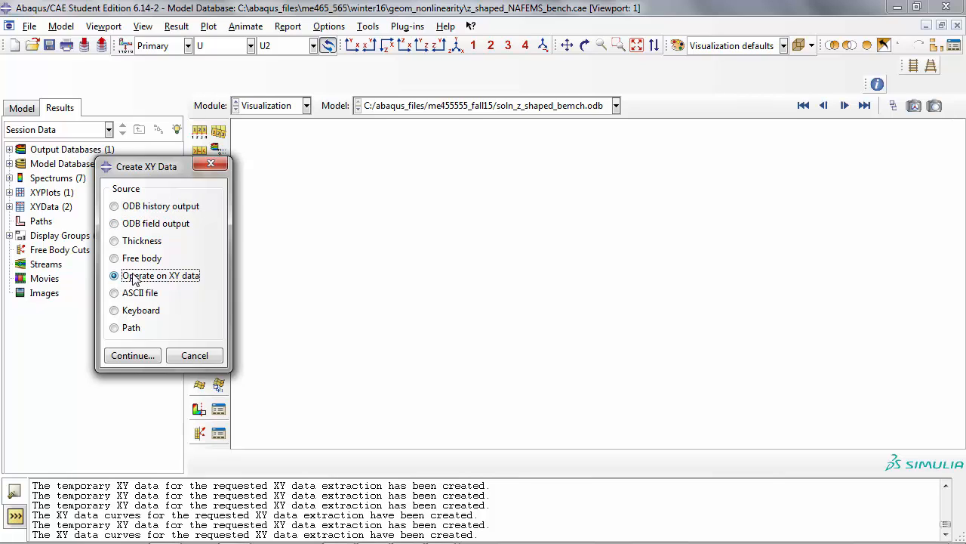
pyautogui.click(145, 356)
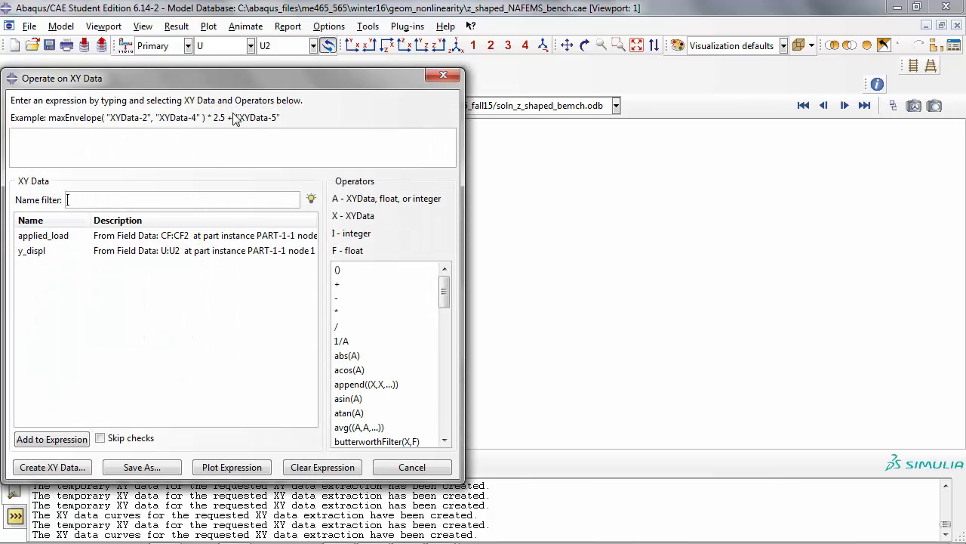
pyautogui.moveTo(239, 80); pyautogui.dragTo(442, 70)
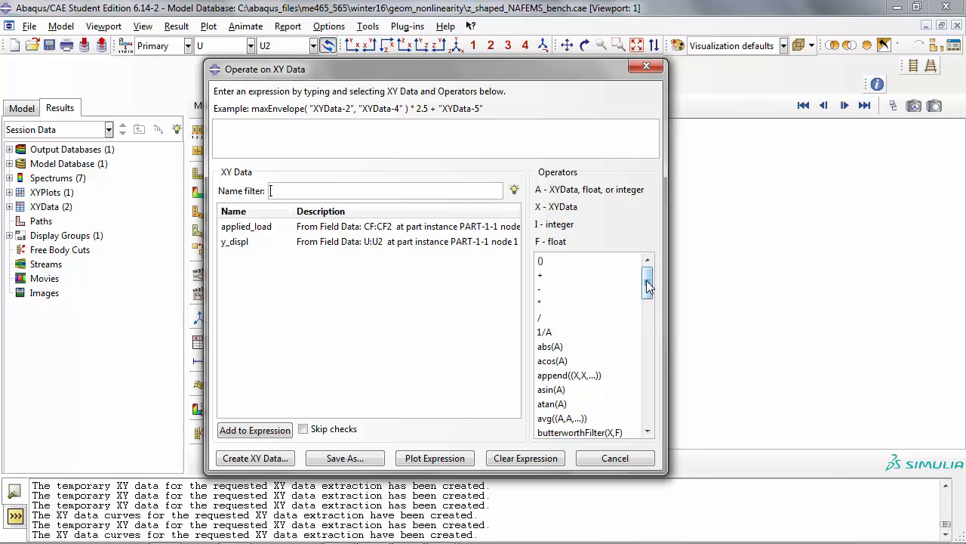
pyautogui.moveTo(647, 285); pyautogui.dragTo(646, 389)
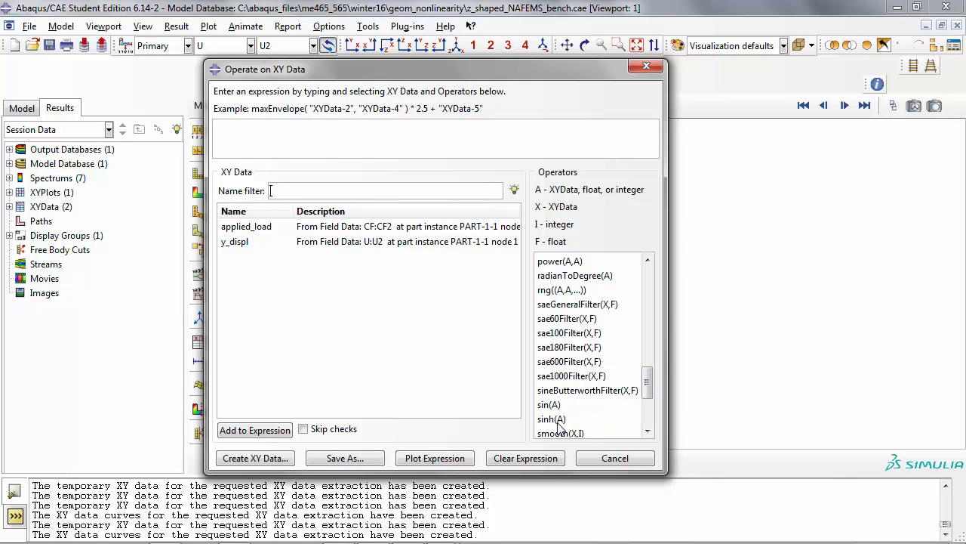
pyautogui.moveTo(647, 391); pyautogui.dragTo(651, 317)
pyautogui.click(586, 310)
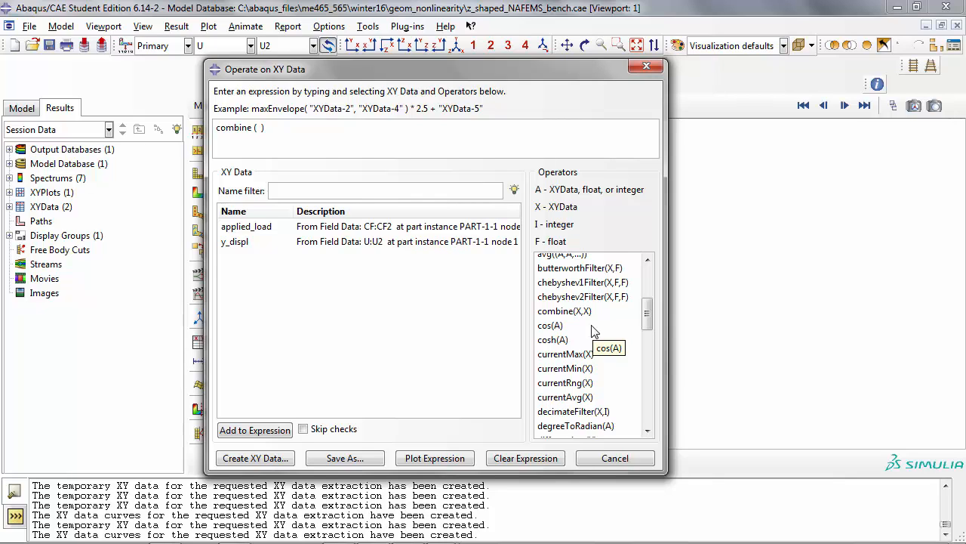
pyautogui.doubleClick(361, 249)
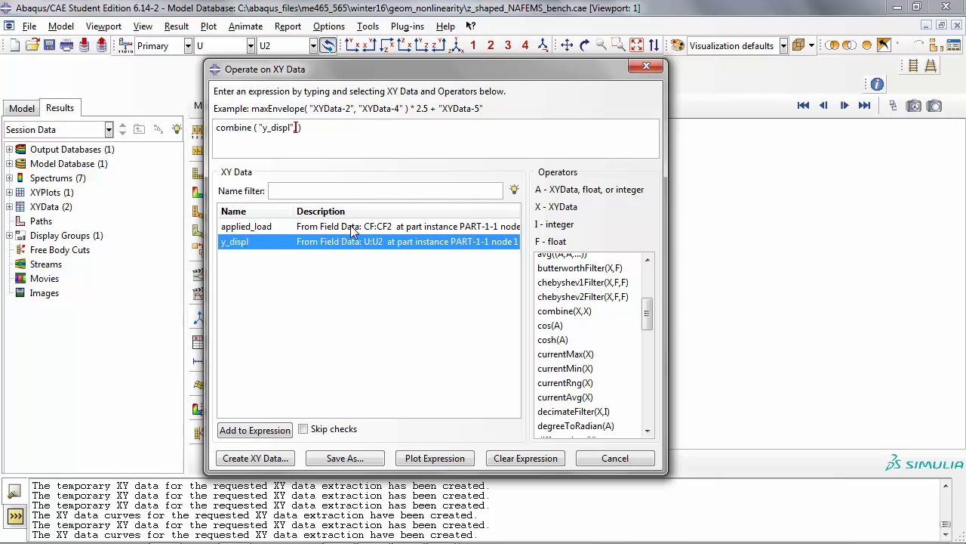
pyautogui.doubleClick(352, 226)
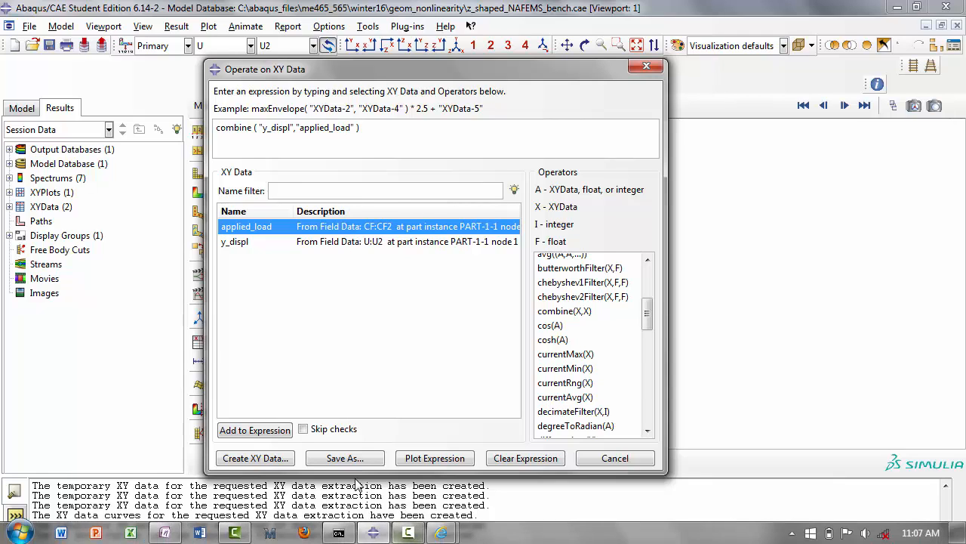
# Step: Plot the combined expression and examine the whole force versus displacement curve
pyautogui.click(434, 459)
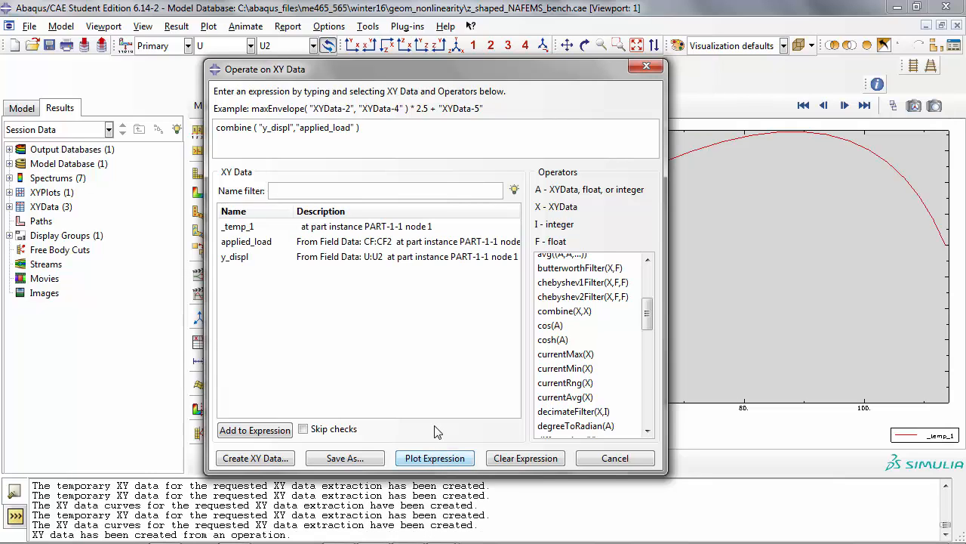
pyautogui.moveTo(511, 70); pyautogui.dragTo(56, 112)
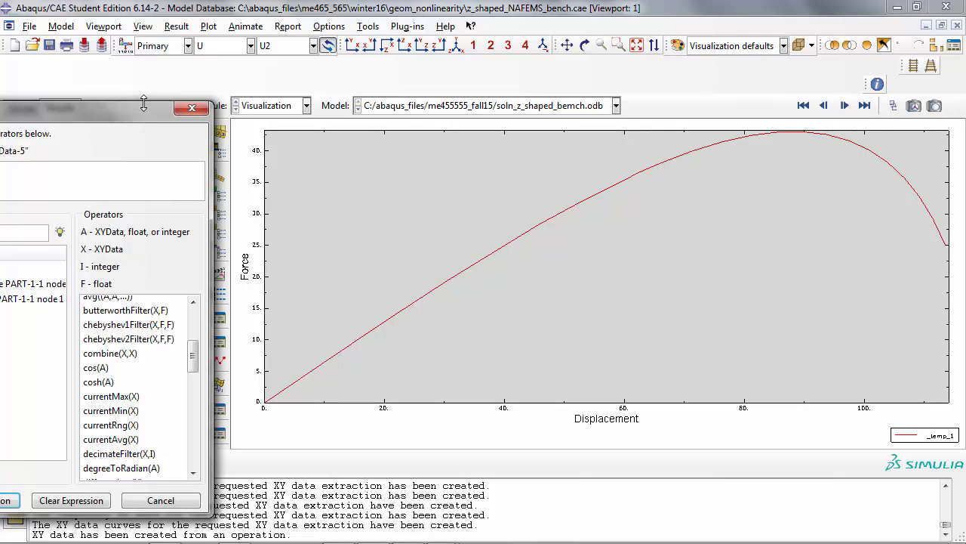
pyautogui.moveTo(143, 104); pyautogui.dragTo(587, 63)
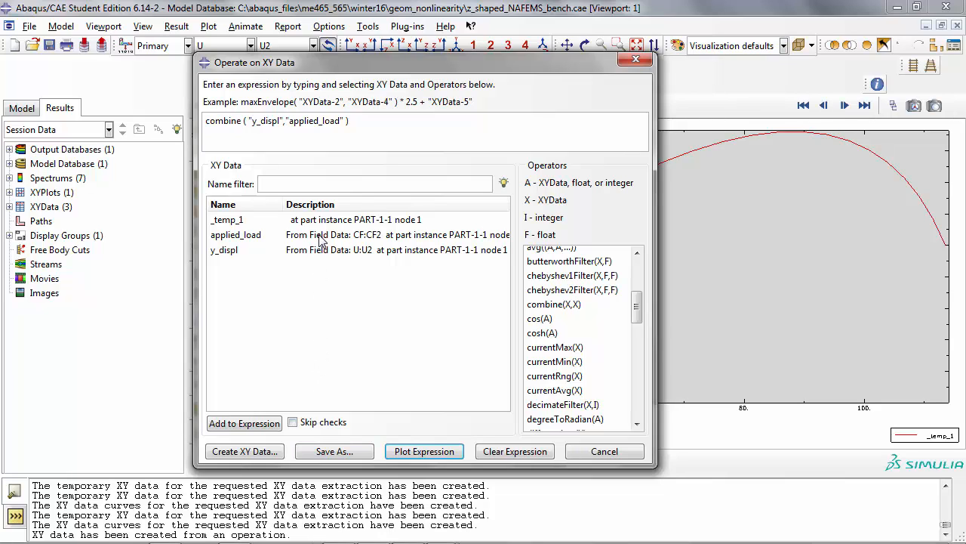
# Step: Save the combined curve as session XY data named load_vs_displ and close the XY data operation
pyautogui.click(324, 449)
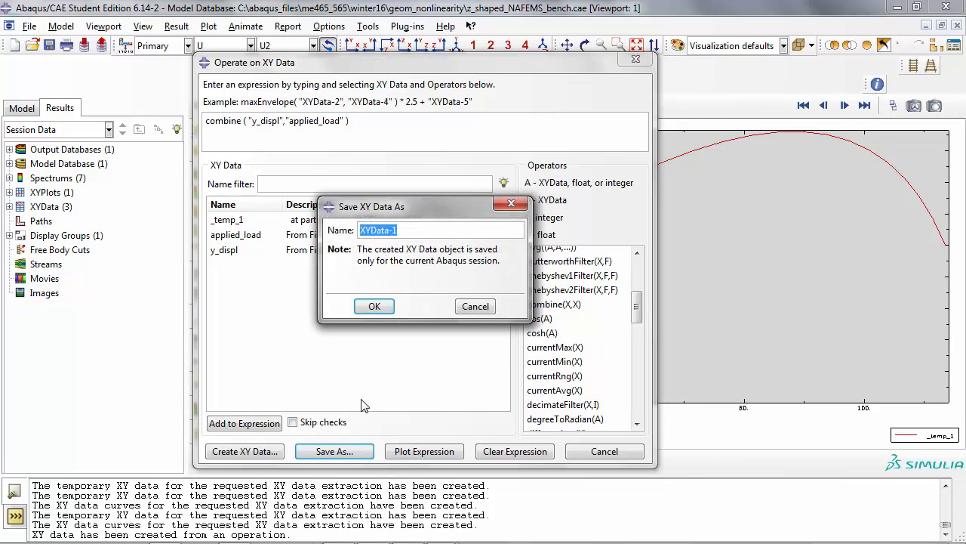
pyautogui.write('load')
pyautogui.write('_vs_dsipl')
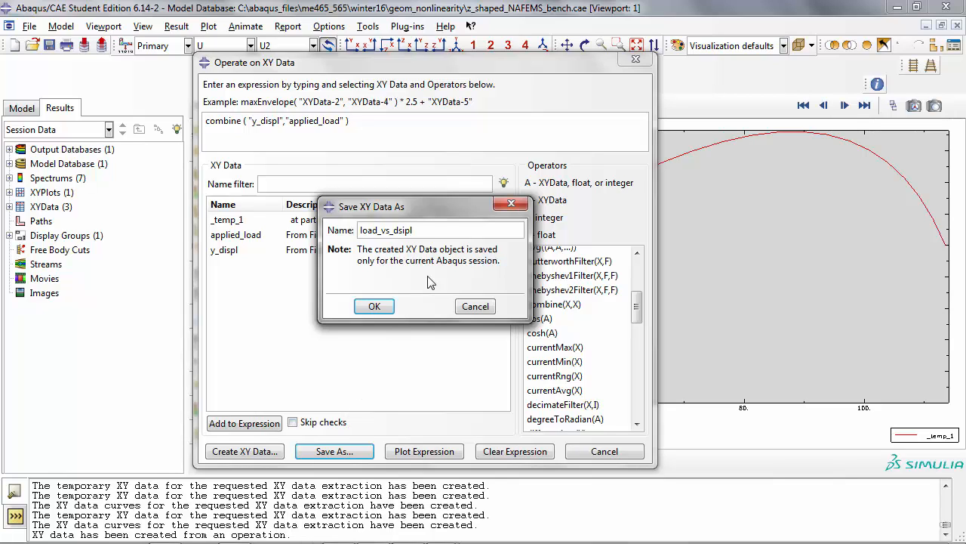
pyautogui.press('BackSpace')
pyautogui.press('BackSpace')
pyautogui.press('BackSpace')
pyautogui.press('BackSpace')
pyautogui.write('ispl')
pyautogui.click(382, 306)
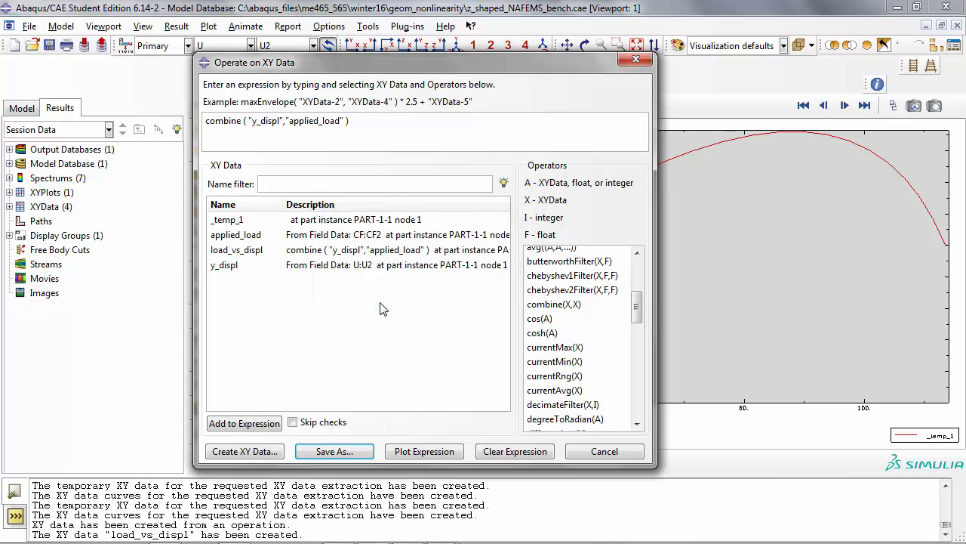
pyautogui.click(256, 252)
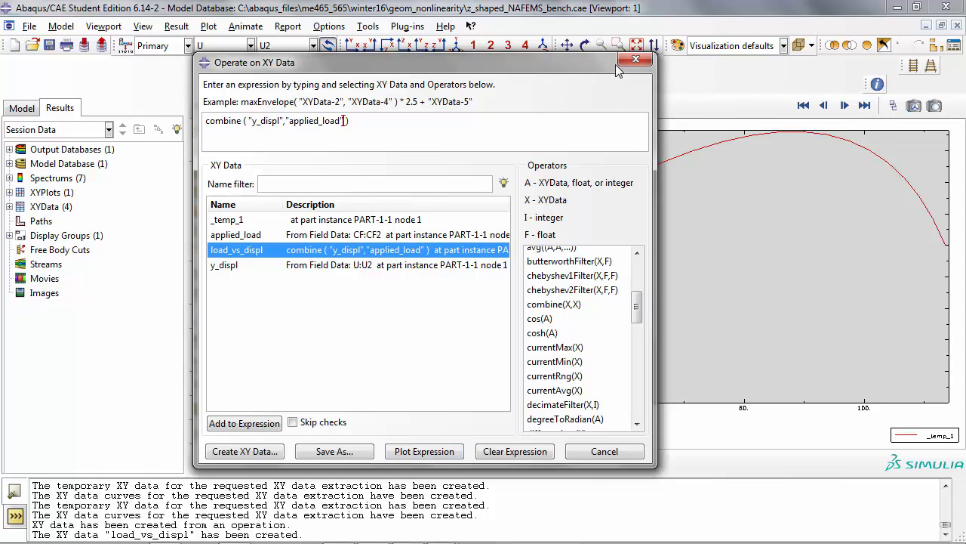
pyautogui.click(638, 62)
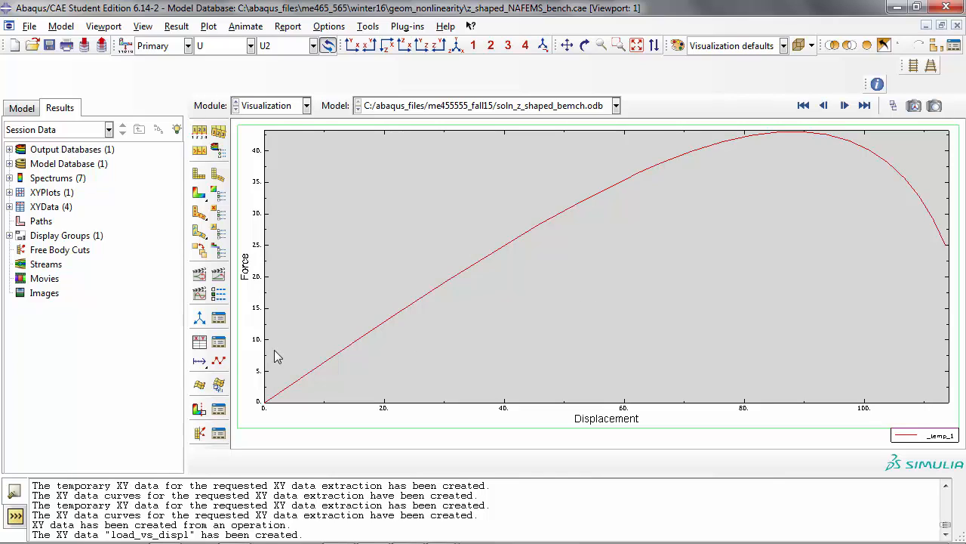
# Step: Open the load_vs_displ session data in the XY data editor and look through its tabulated displacement and force values
pyautogui.click(219, 342)
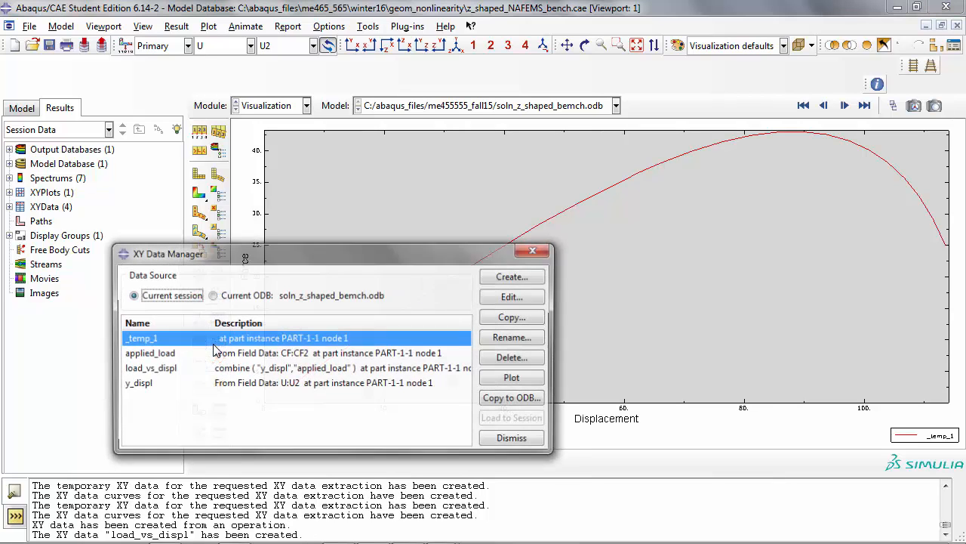
pyautogui.click(170, 373)
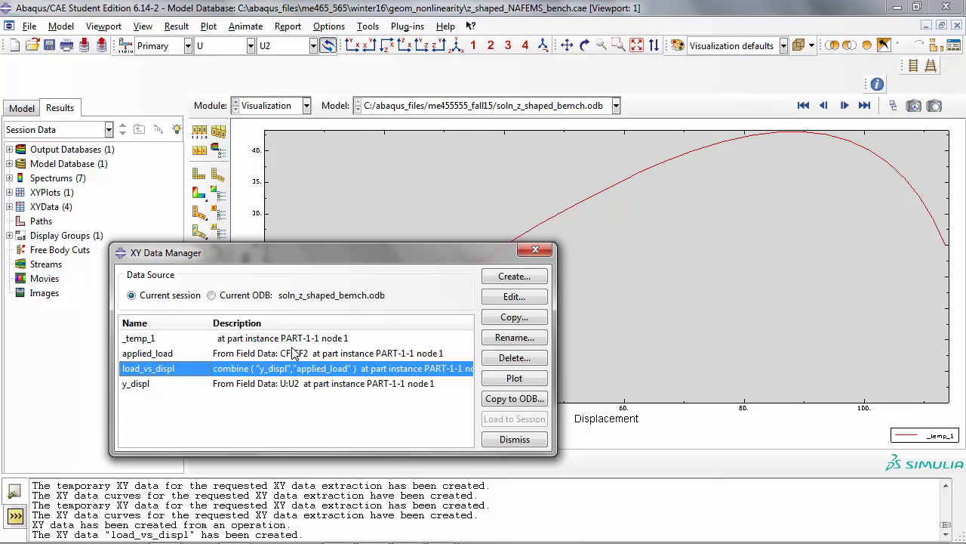
pyautogui.click(512, 298)
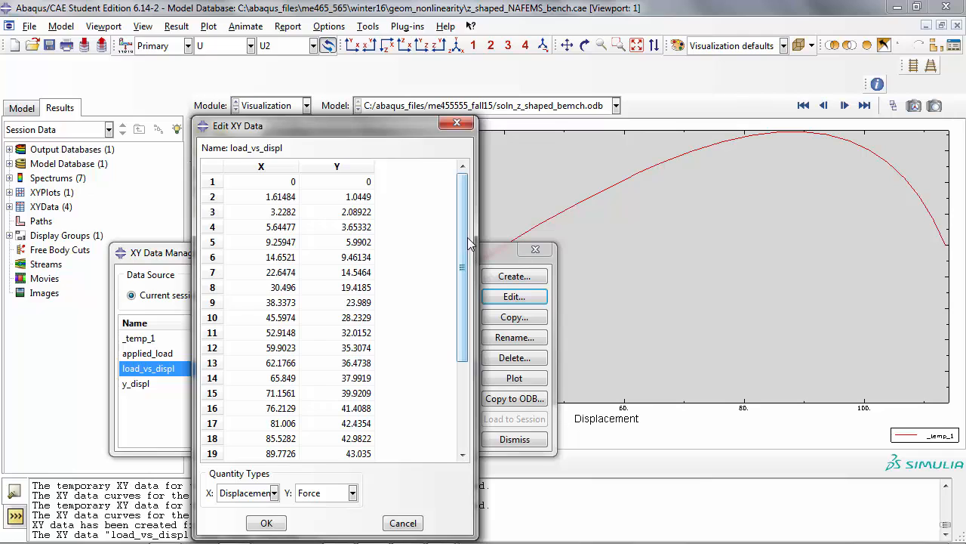
pyautogui.scroll(-3, 468, 287)
pyautogui.scroll(3, 466, 326)
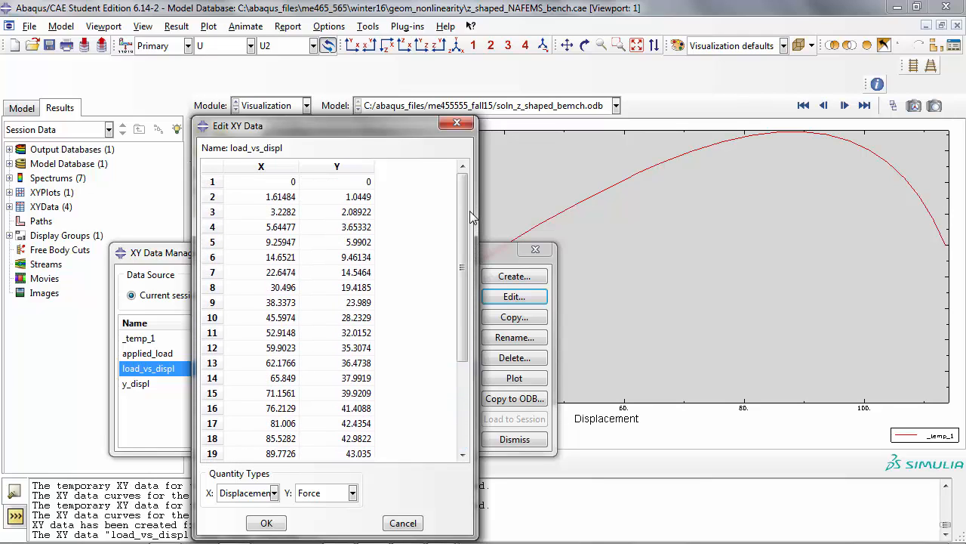
# Step: Select all 28 rows of X and Y values to view the copy options, and close the editor and XY Data Manager
pyautogui.moveTo(268, 184); pyautogui.dragTo(362, 468)
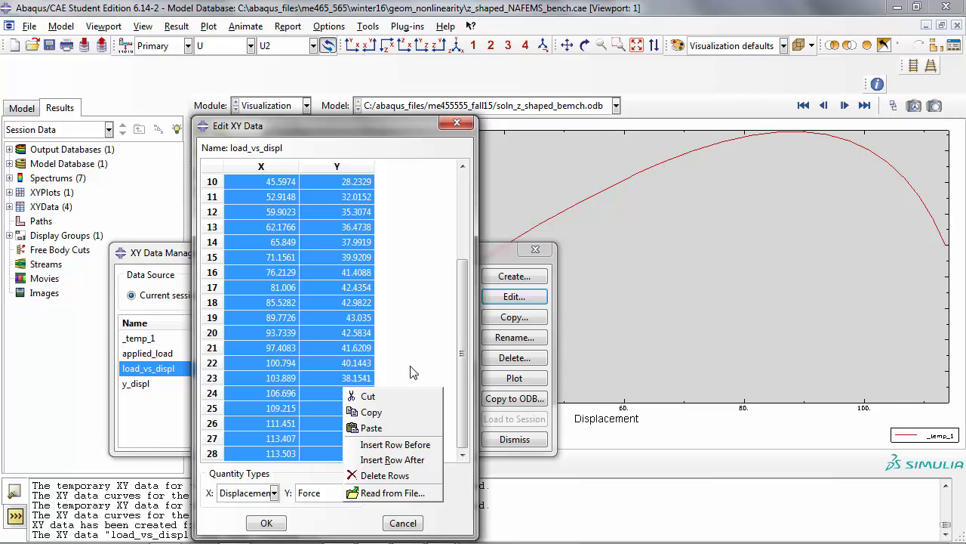
pyautogui.click(455, 124)
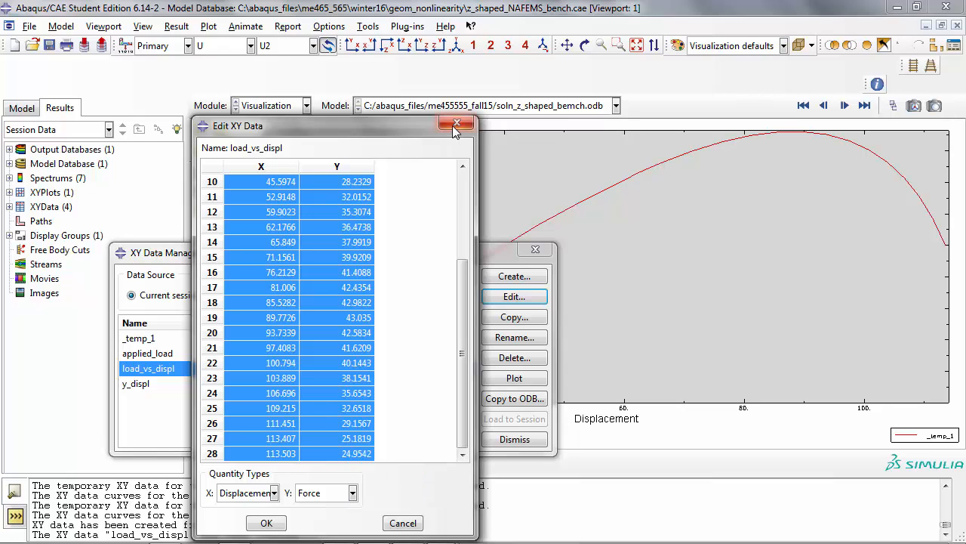
pyautogui.click(457, 124)
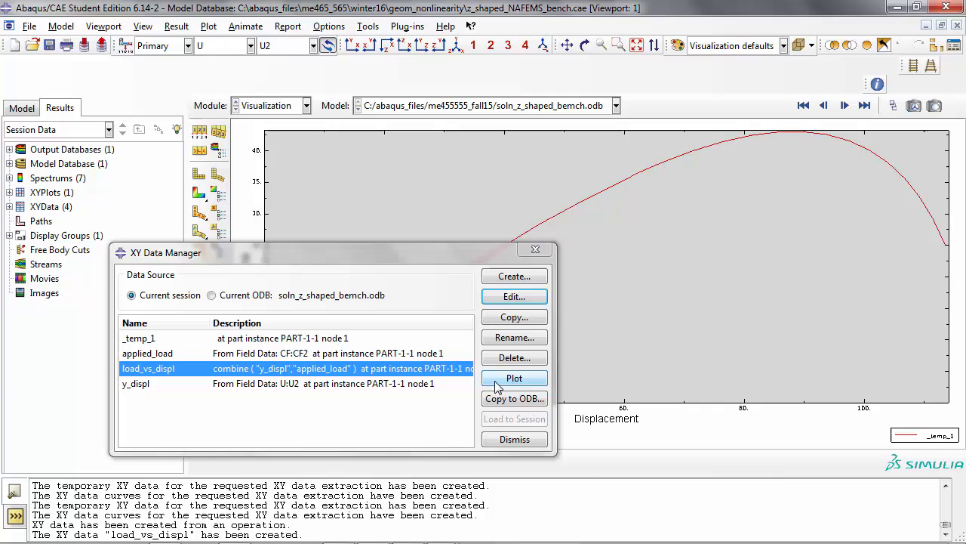
pyautogui.click(511, 440)
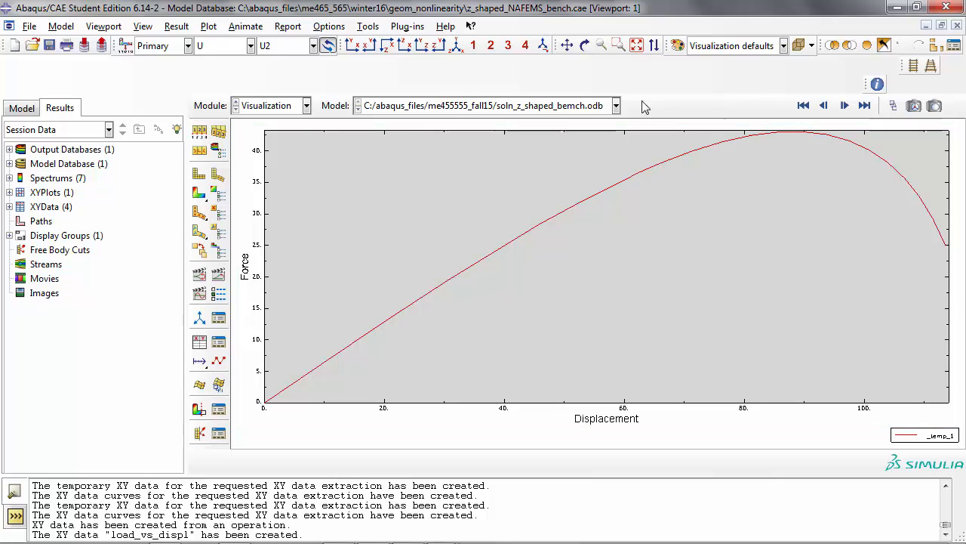
# Step: Start a Probe Values query on the force versus displacement curve and reposition its dialog
pyautogui.click(373, 28)
pyautogui.click(383, 44)
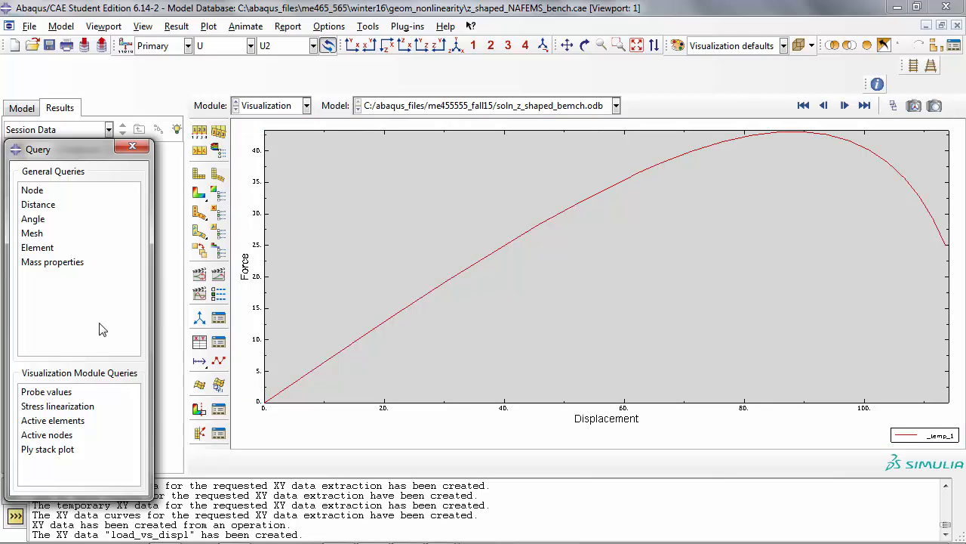
pyautogui.click(47, 392)
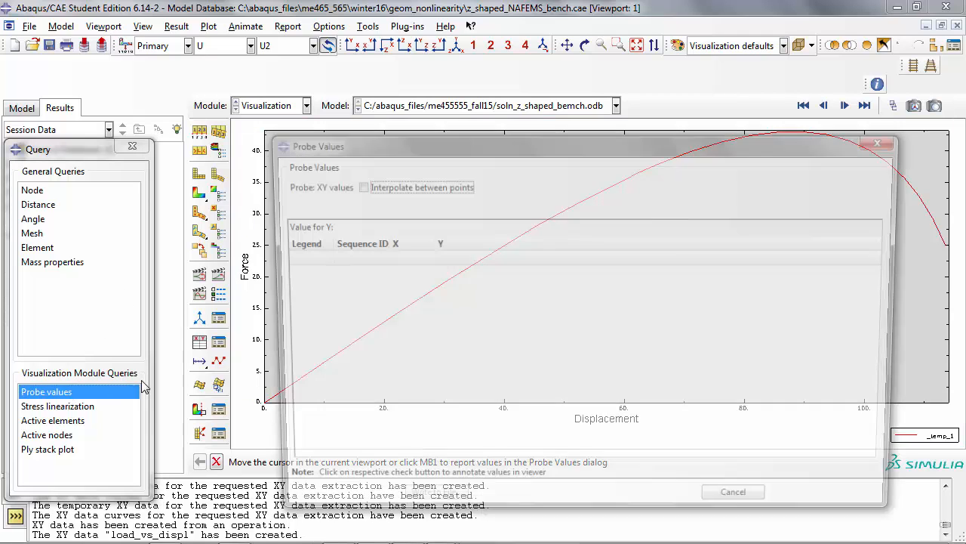
pyautogui.moveTo(765, 154); pyautogui.dragTo(642, 312)
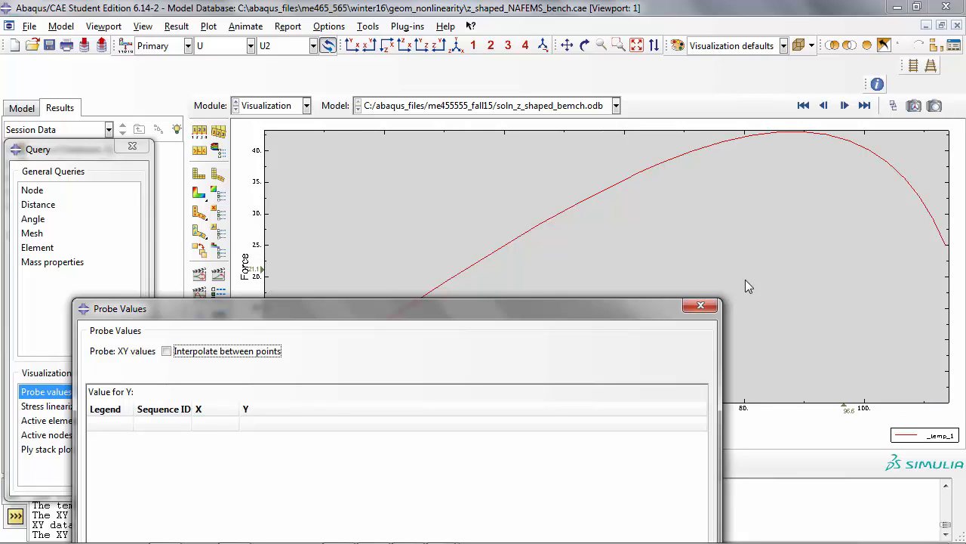
pyautogui.moveTo(641, 312); pyautogui.dragTo(678, 177)
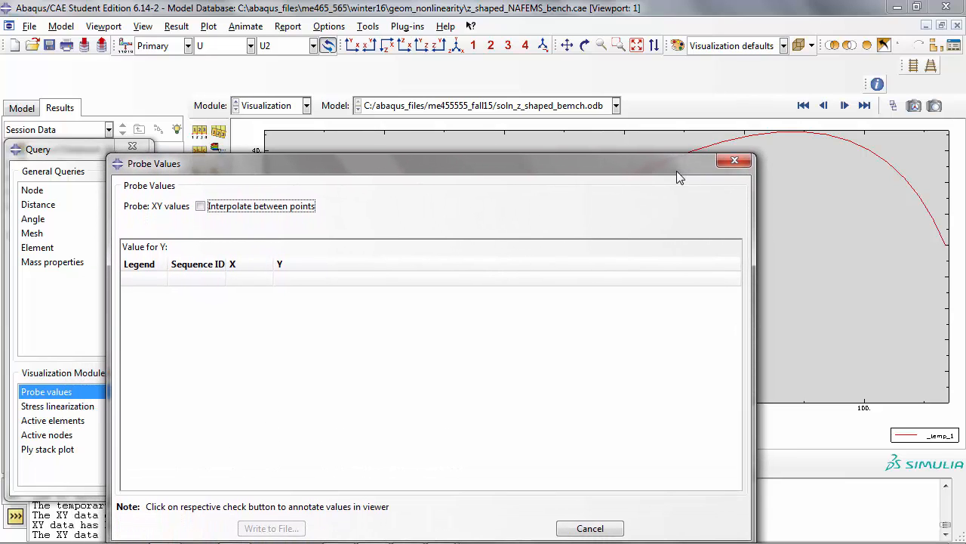